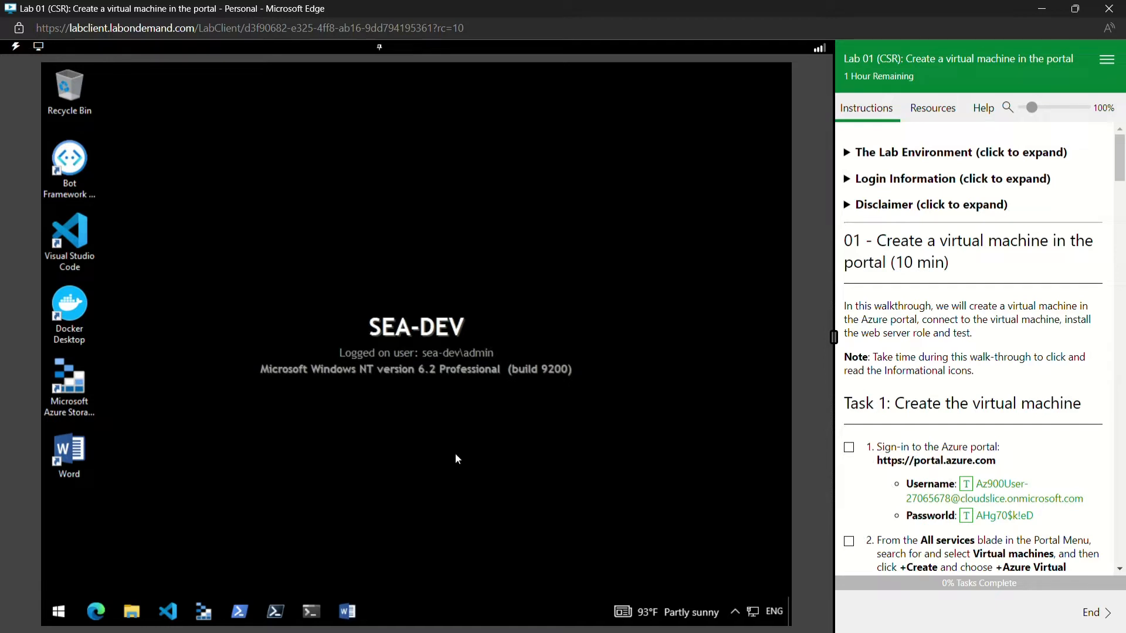
Step: Open Microsoft Edge and go to the Azure portal at portal.azure.com
left_click(96, 612)
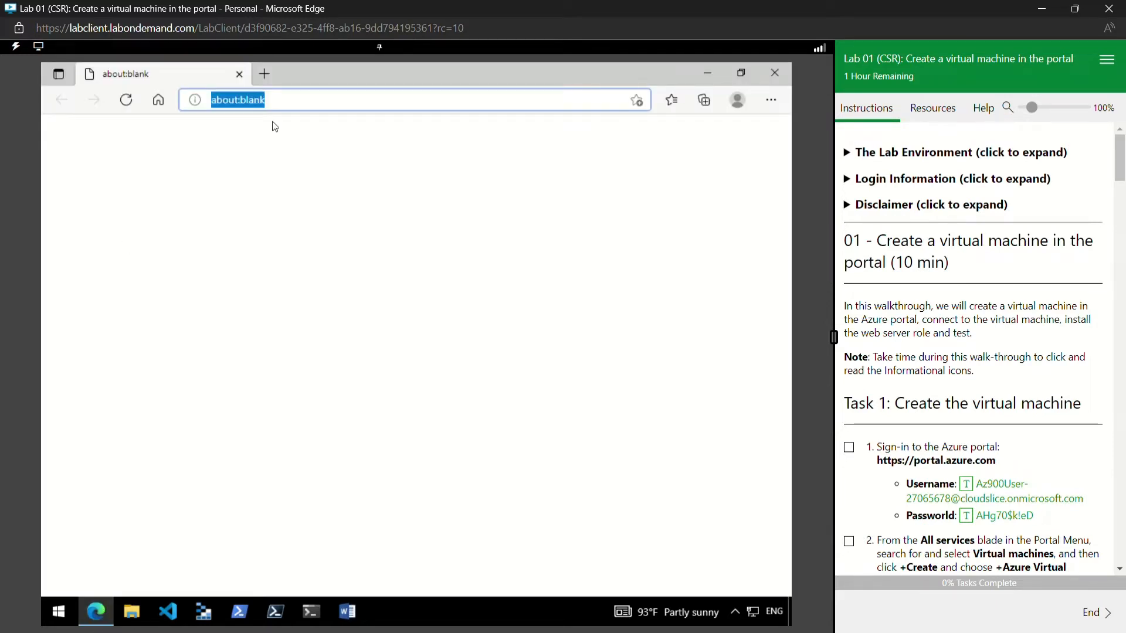
left_click(285, 101)
key("BackSpace")
key("BackSpace")
key("BackSpace")
key("BackSpace")
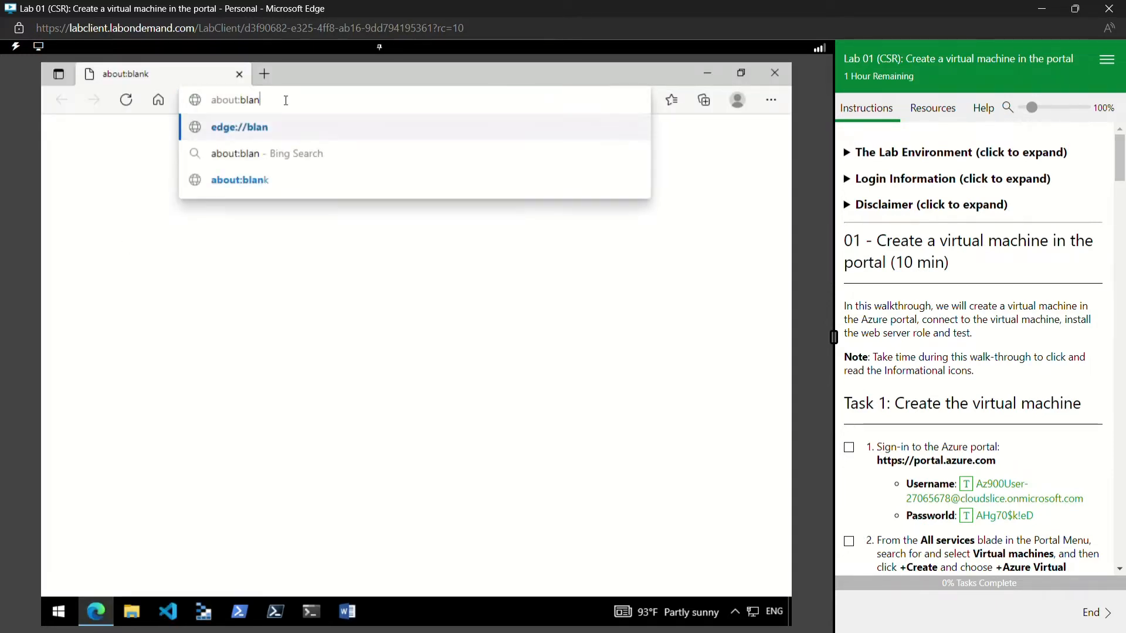
key("BackSpace")
key("BackSpace")
key("BackSpace")
key("BackSpace")
key("BackSpace")
key("BackSpace")
key("BackSpace")
type("po")
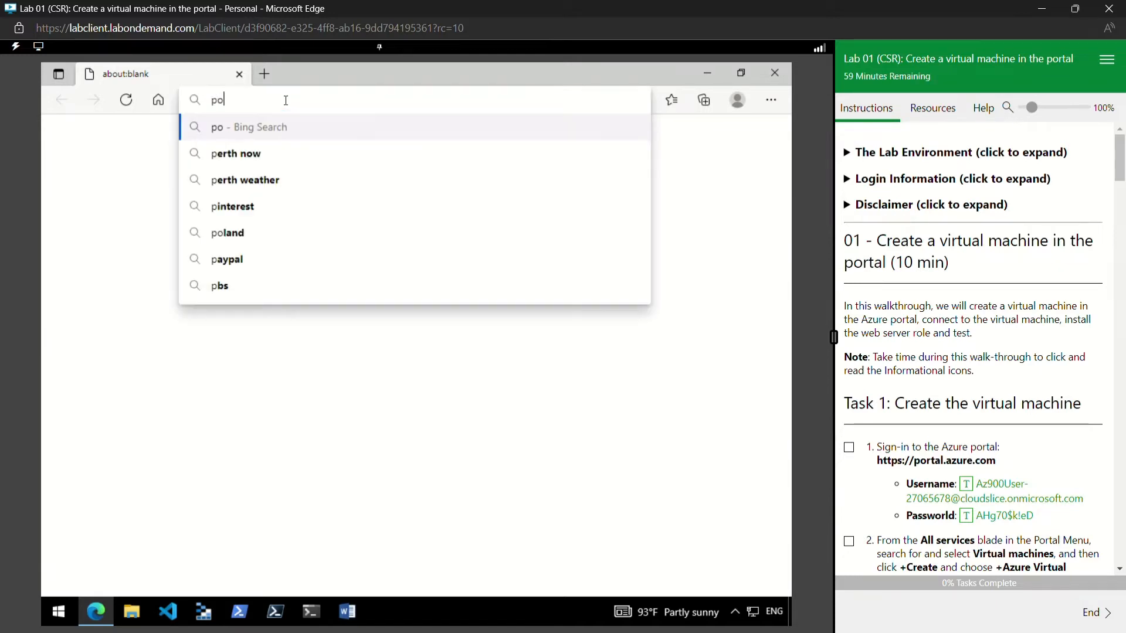
type("rta")
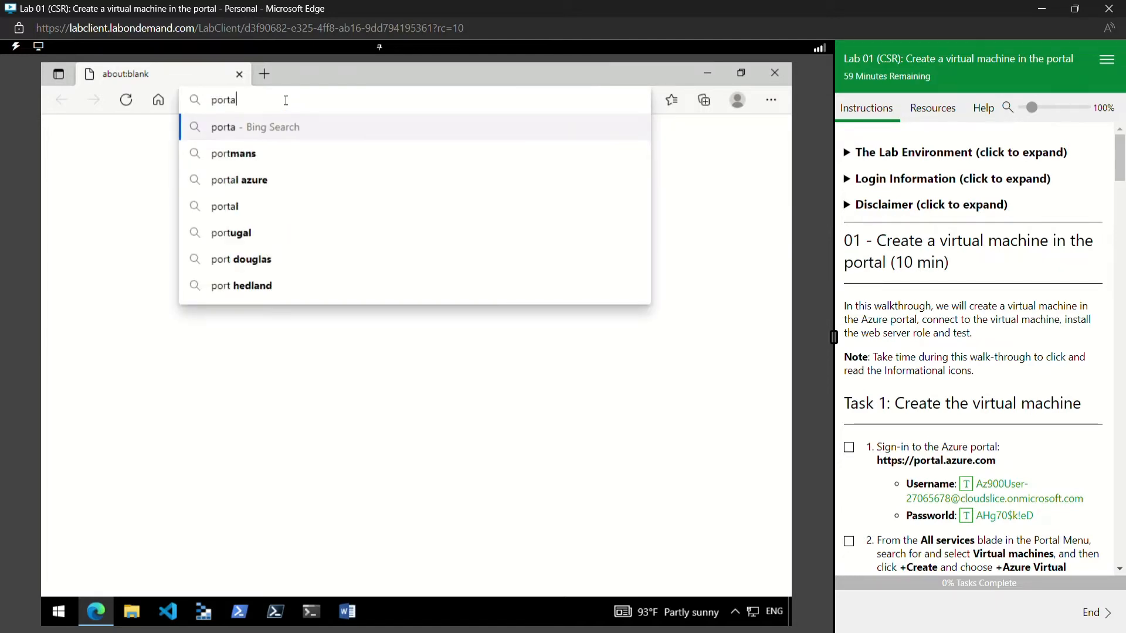
type("l.azu")
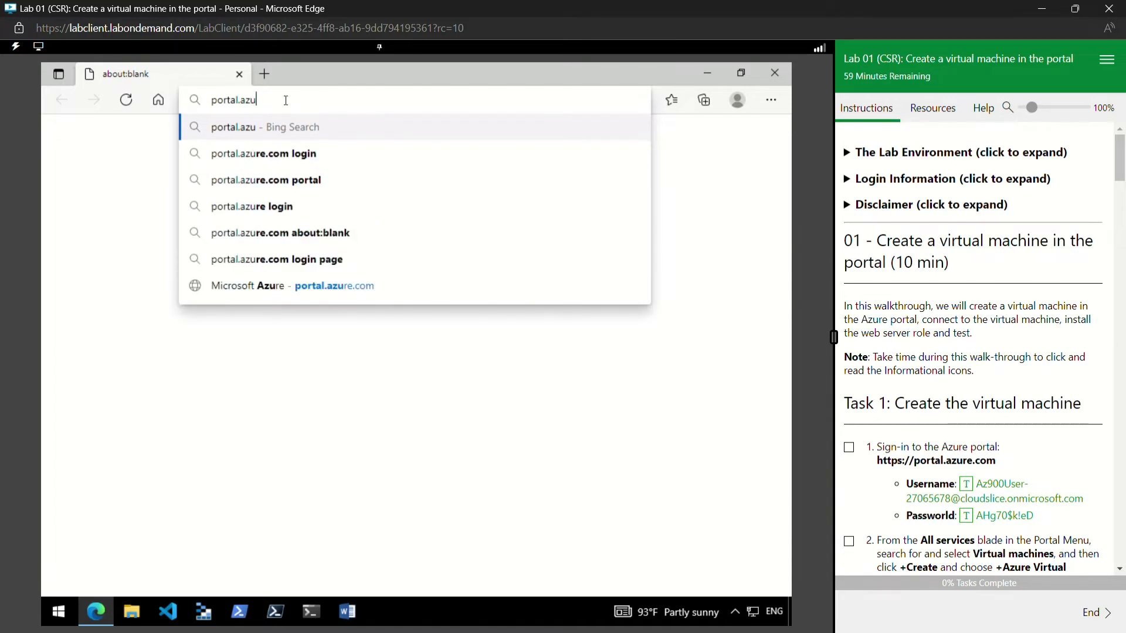
type("re")
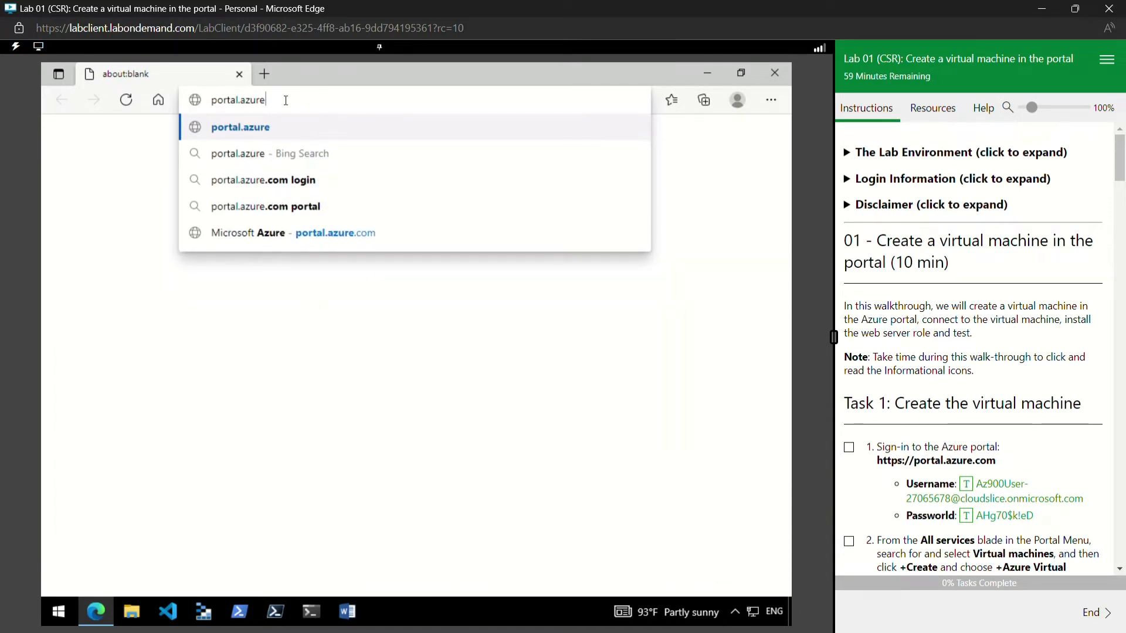
key("Return")
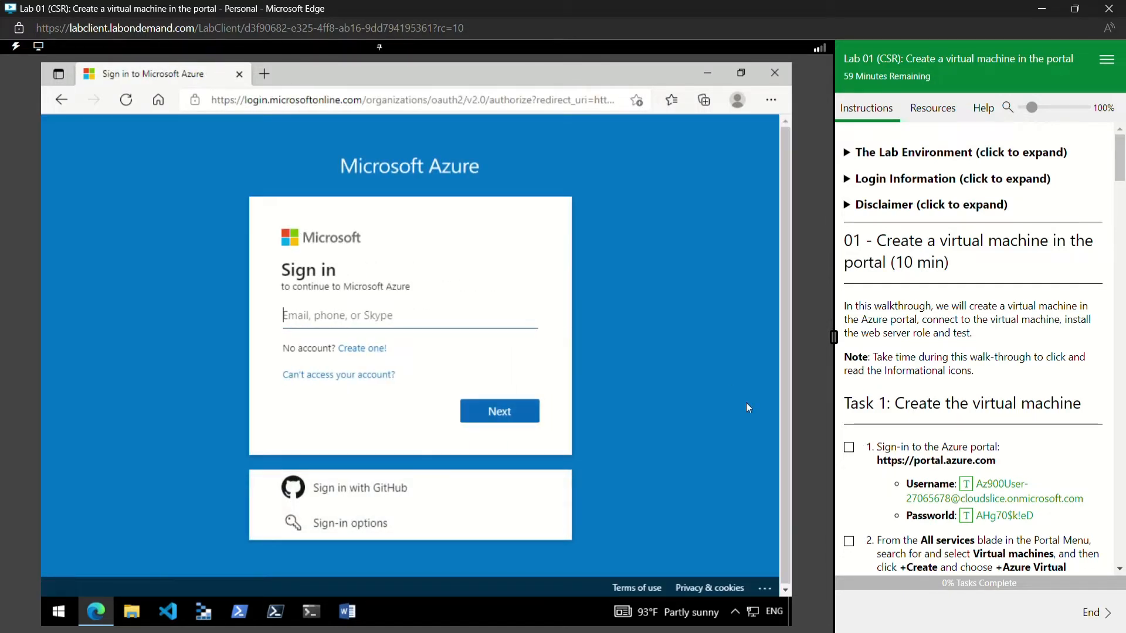
Step: Sign in to Azure with the lab account's username and password, and decline to stay signed in
left_click(966, 484)
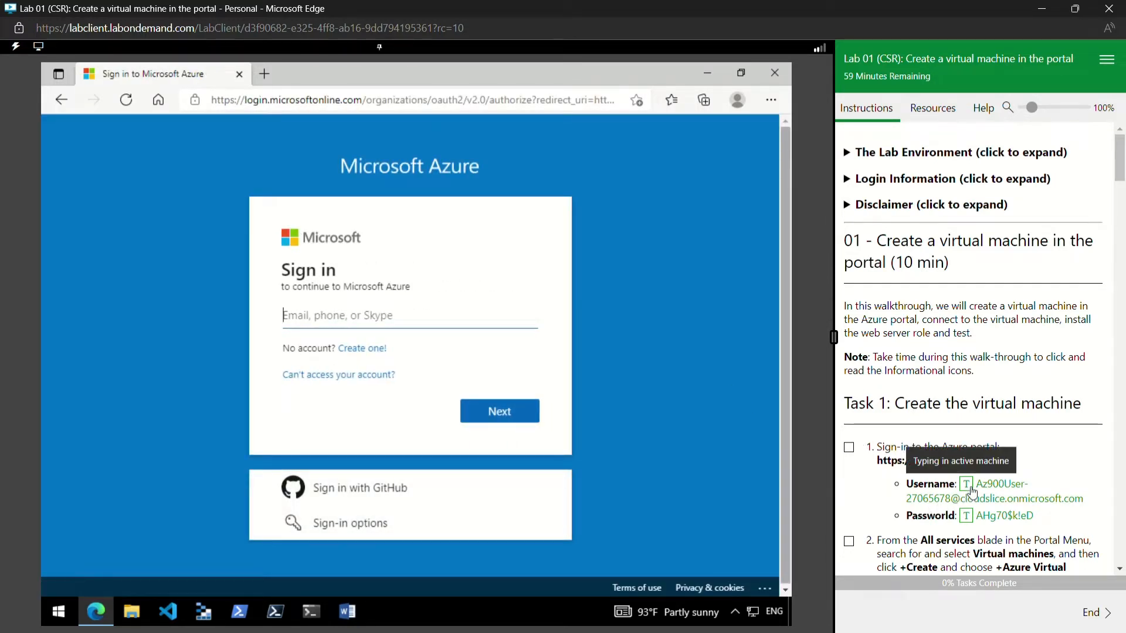
left_click(516, 414)
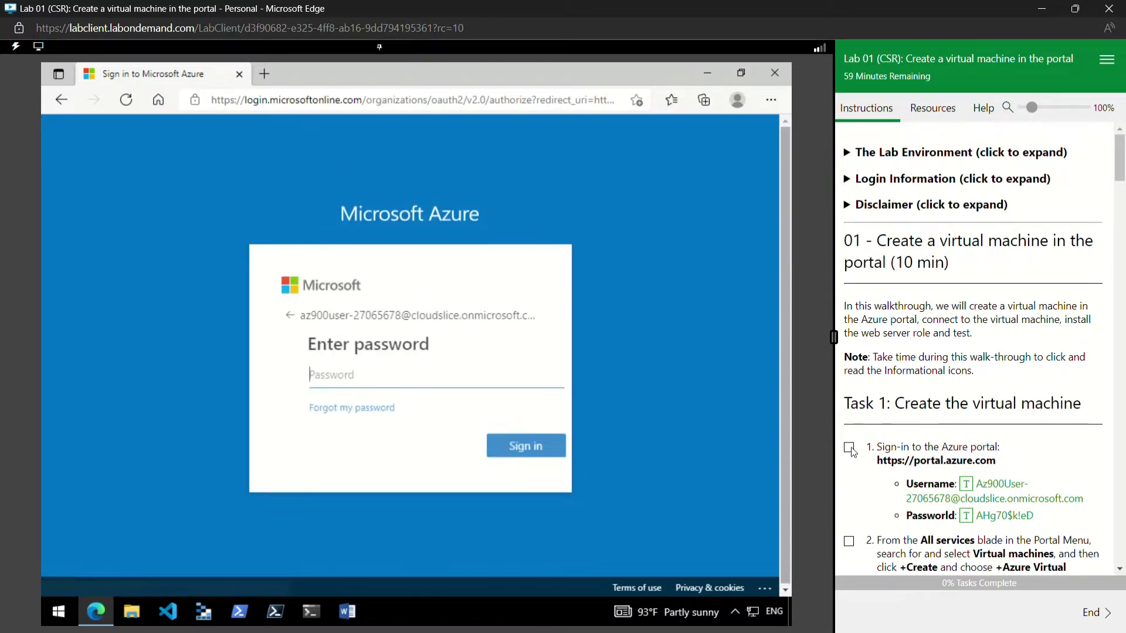
left_click(973, 518)
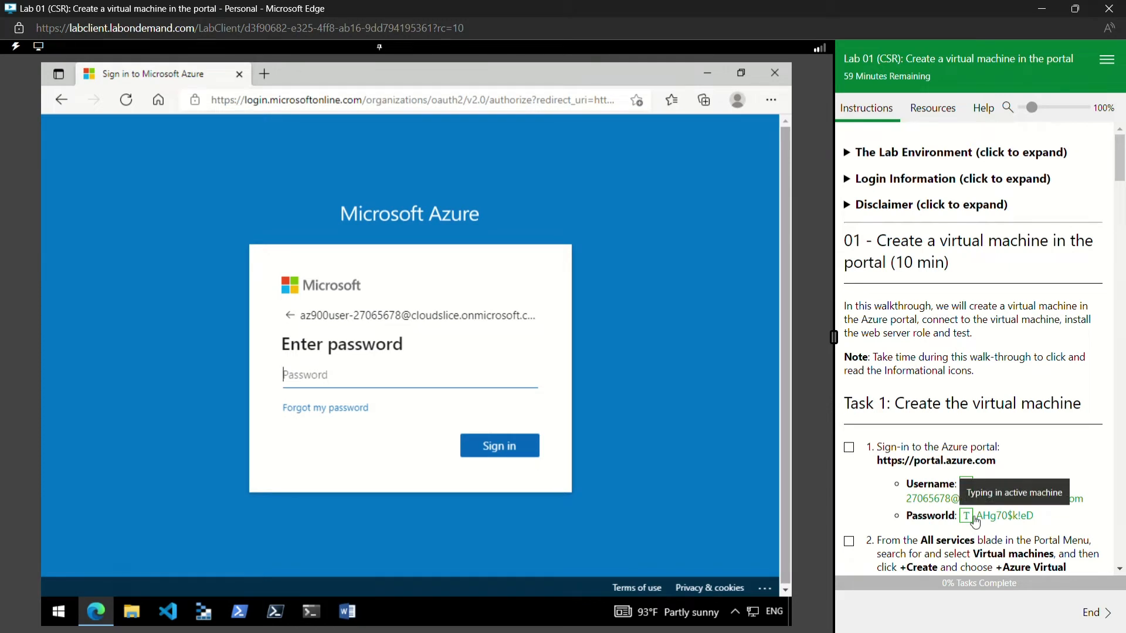
left_click(529, 450)
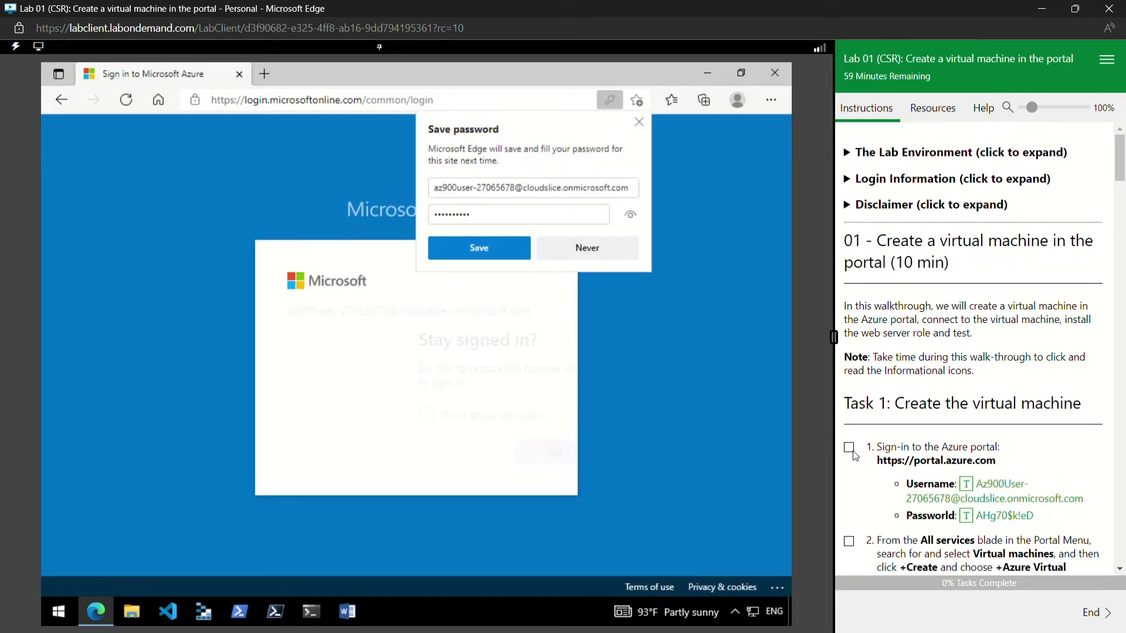
left_click(437, 452)
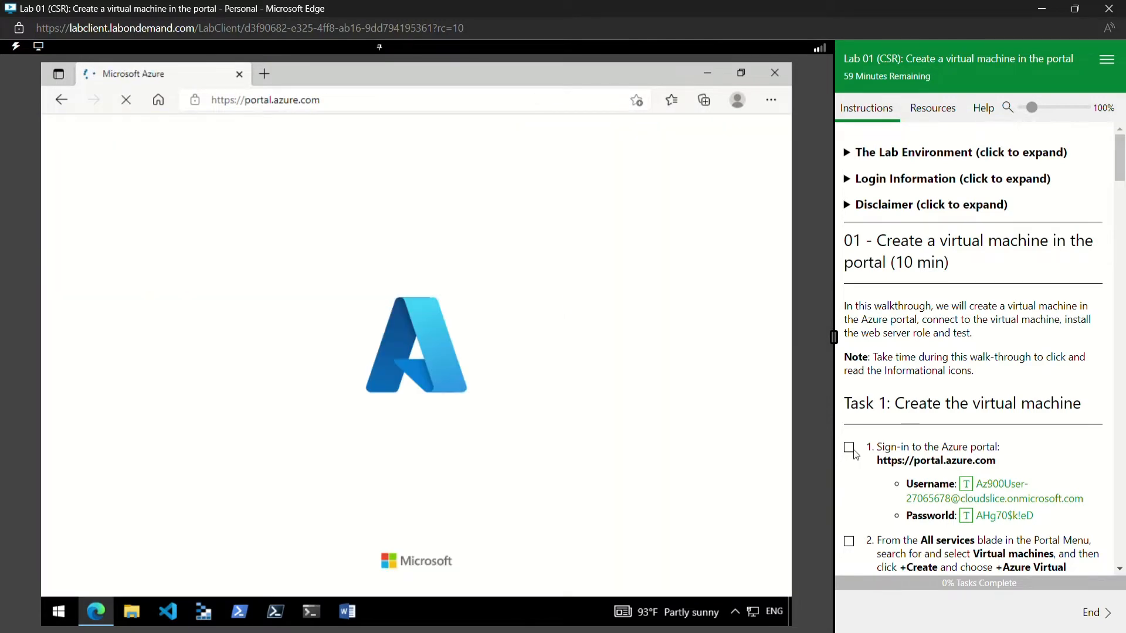
Step: Mark the lab's portal sign-in task as complete and postpone the Azure welcome tour
left_click(849, 447)
scroll(938, 411, "down", 2)
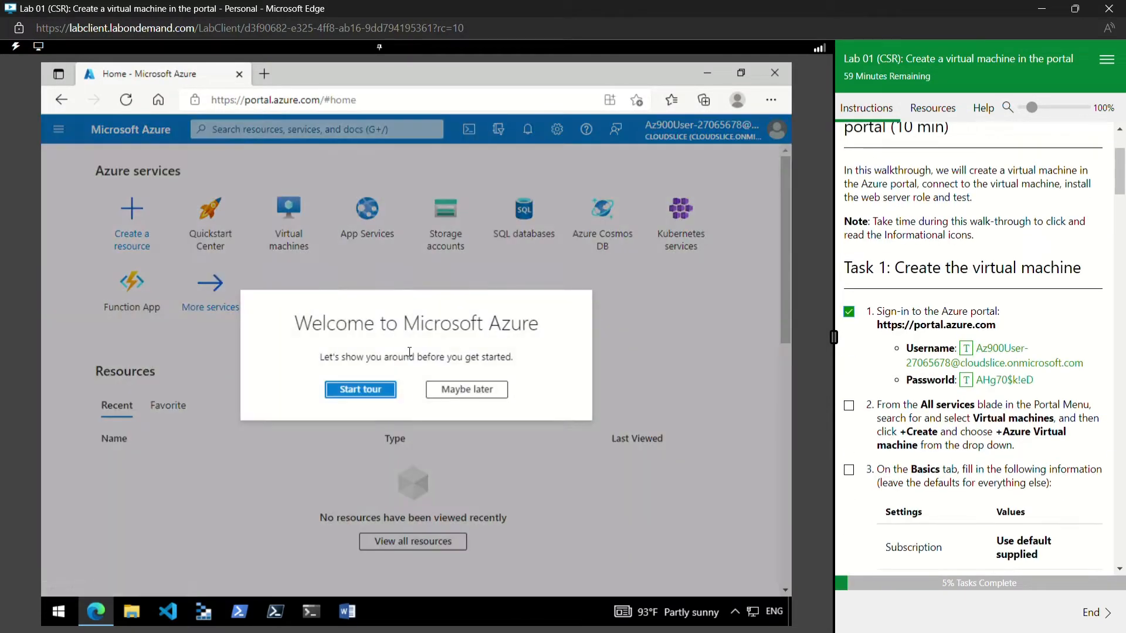
left_click(455, 392)
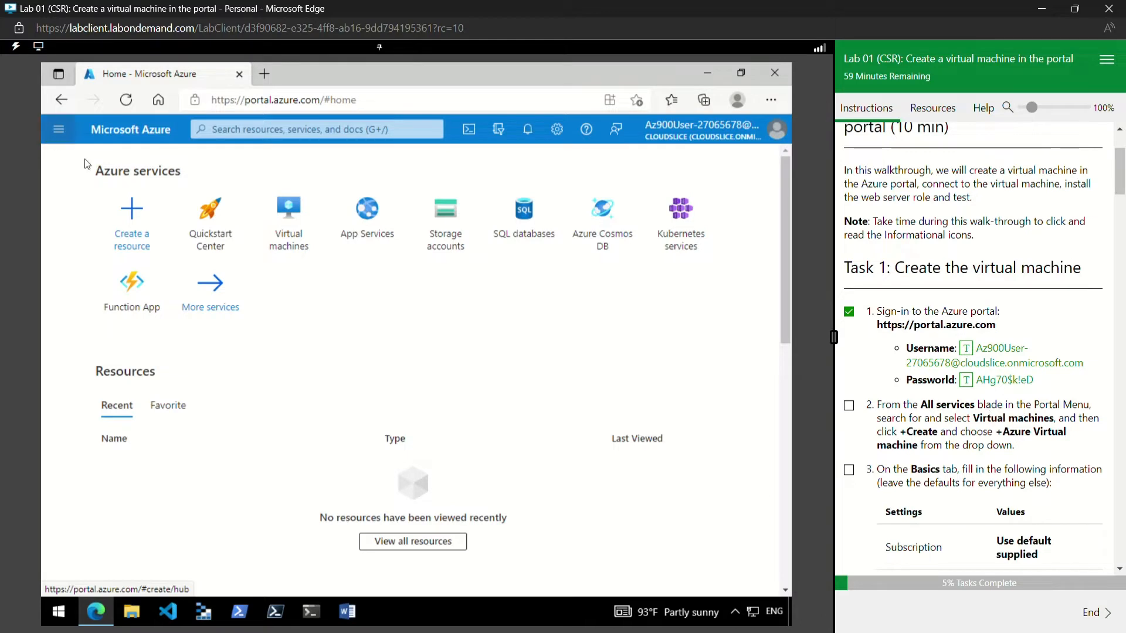
Step: Search the portal for "virt" and open the Virtual machines service
left_click(268, 133)
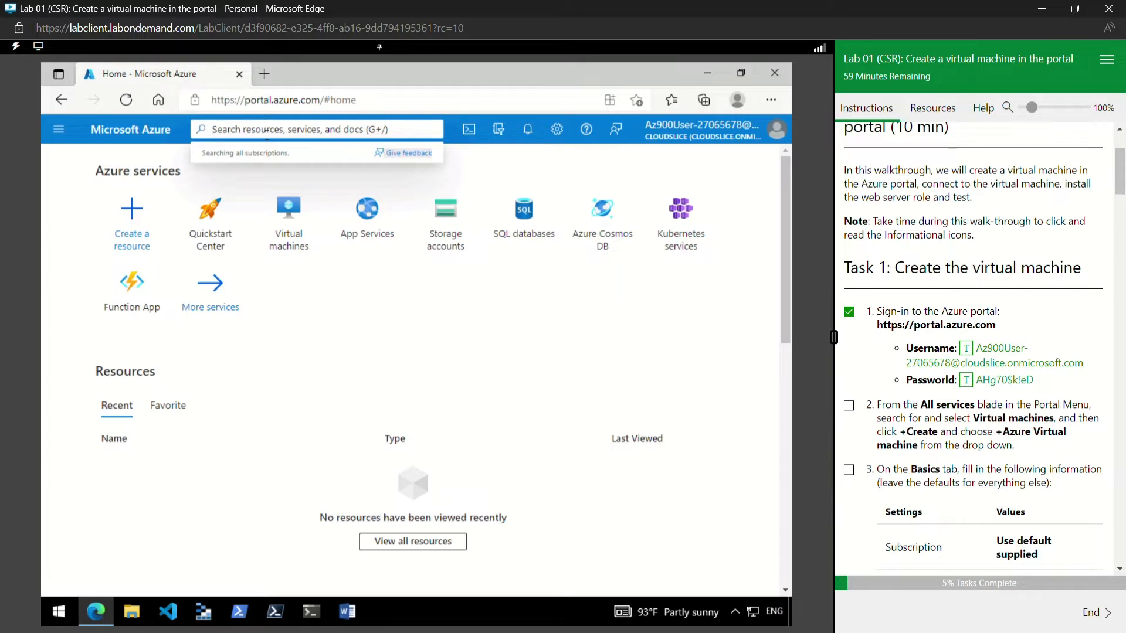
type("v")
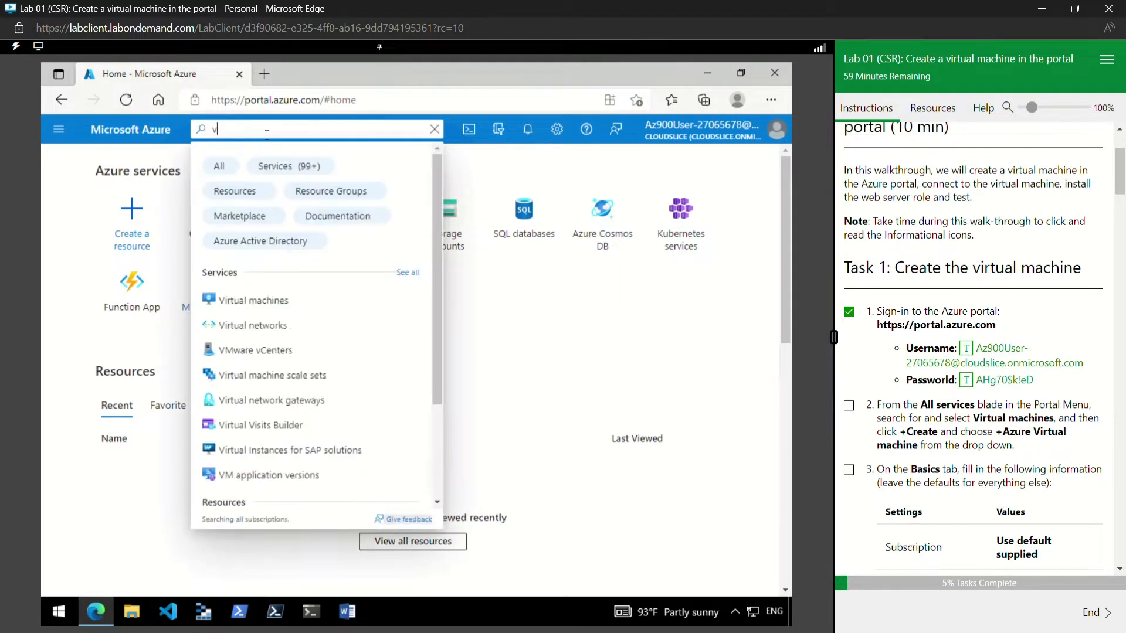
type("irt")
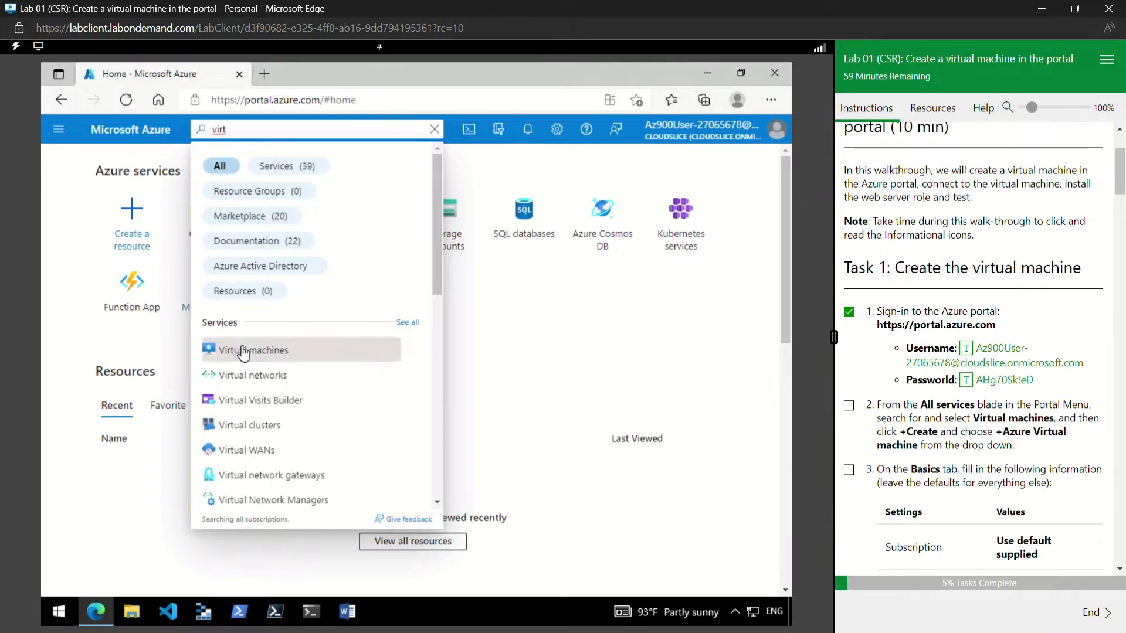
left_click(233, 349)
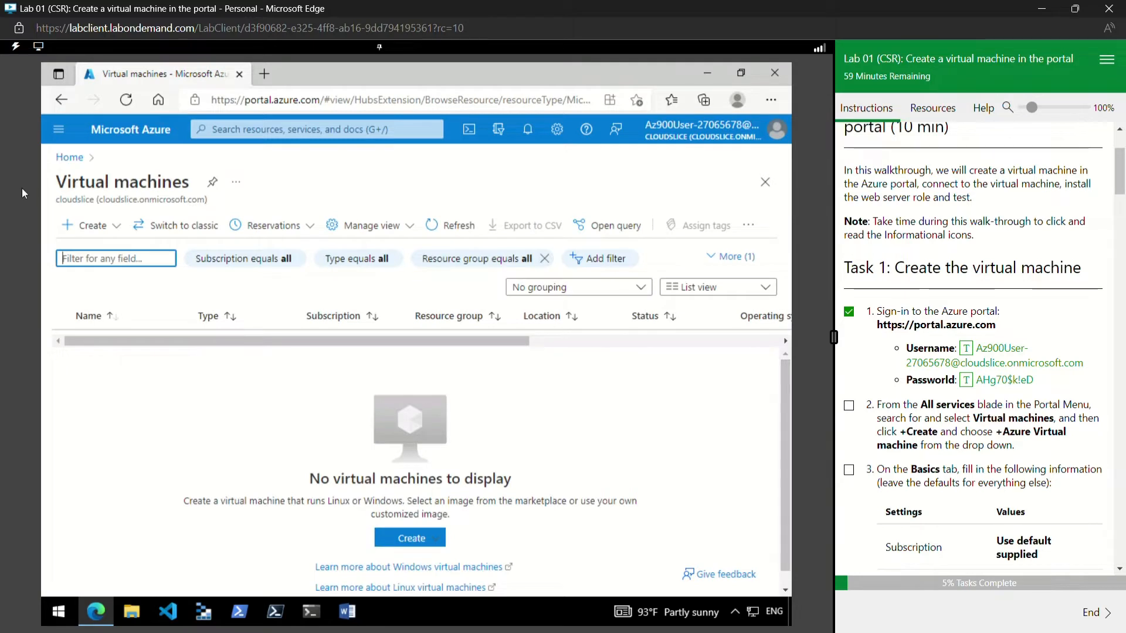
Step: Start creating an Azure virtual machine and mark lab task 2 as complete
left_click(98, 230)
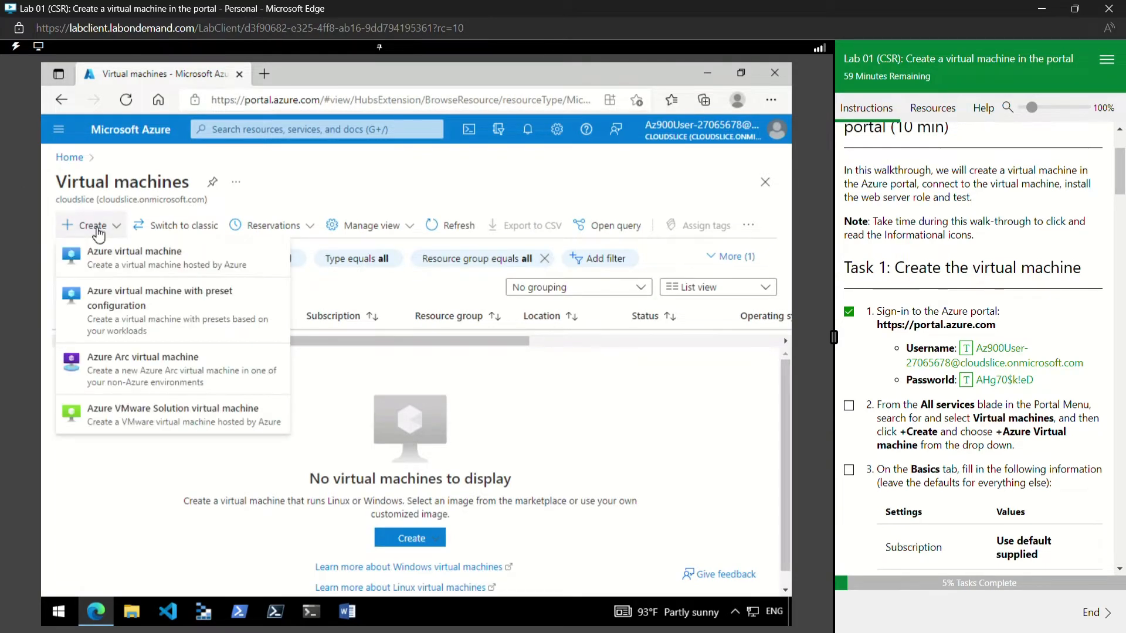
left_click(173, 273)
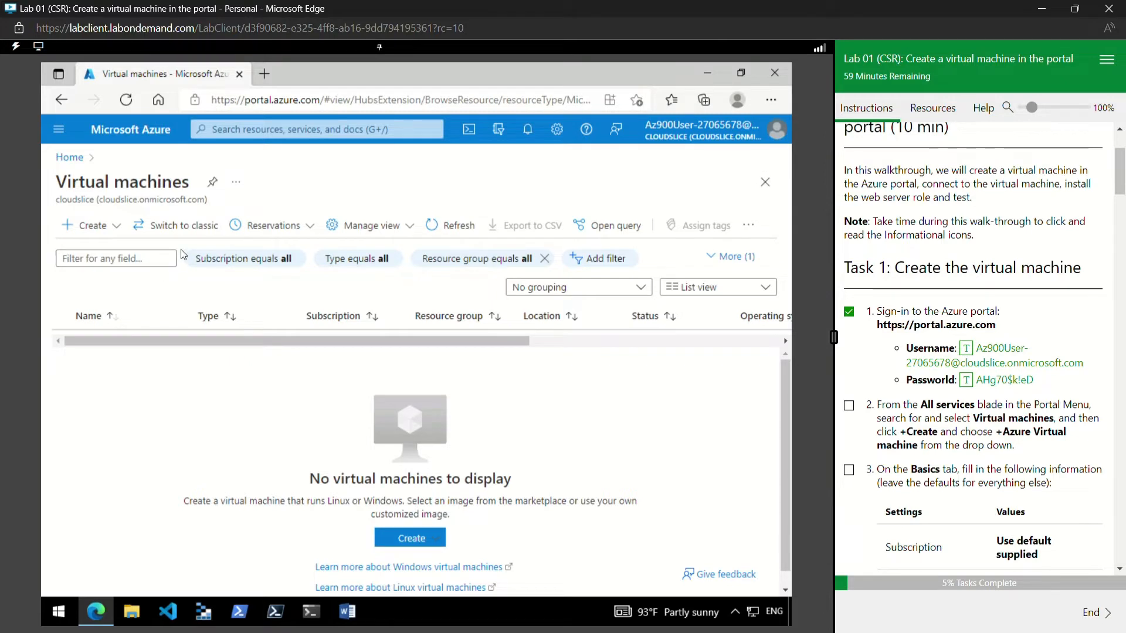
left_click(860, 403)
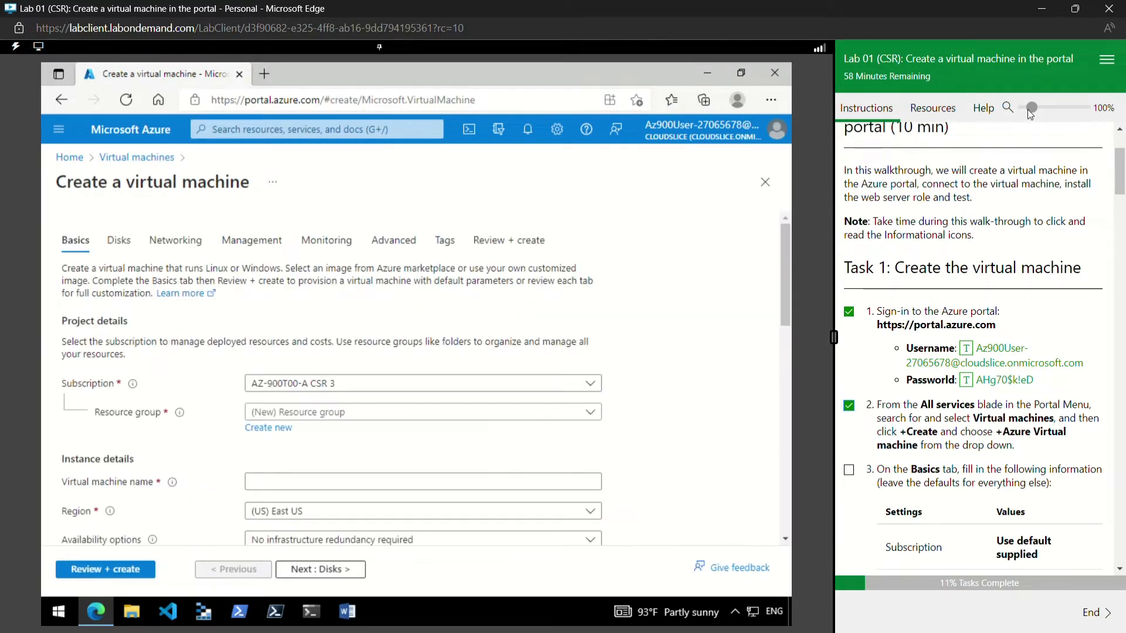
Step: Assign the new virtual machine to the existing myRGVM resource group supplied by the lab
left_click_drag(1032, 107, 1025, 107)
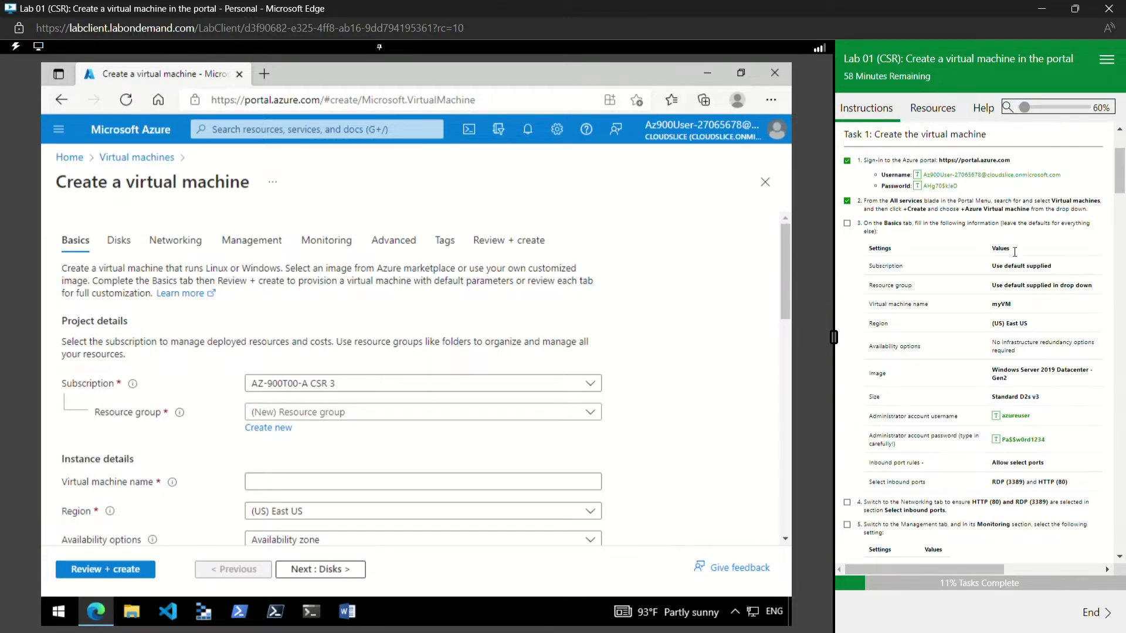
left_click(1032, 109)
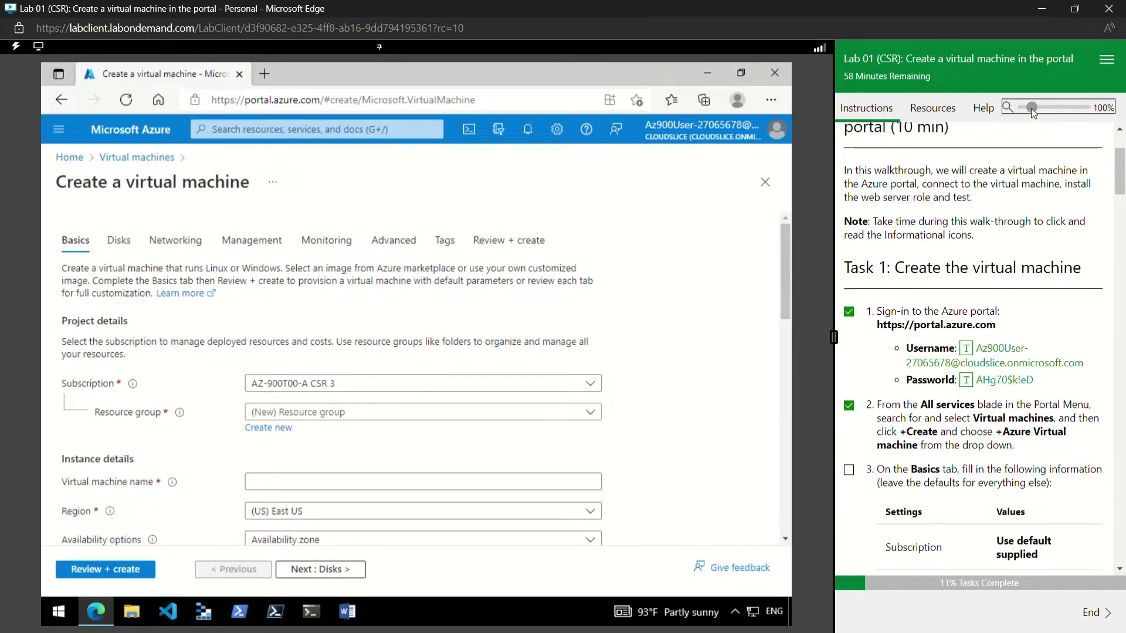
scroll(1027, 183, "down", 2)
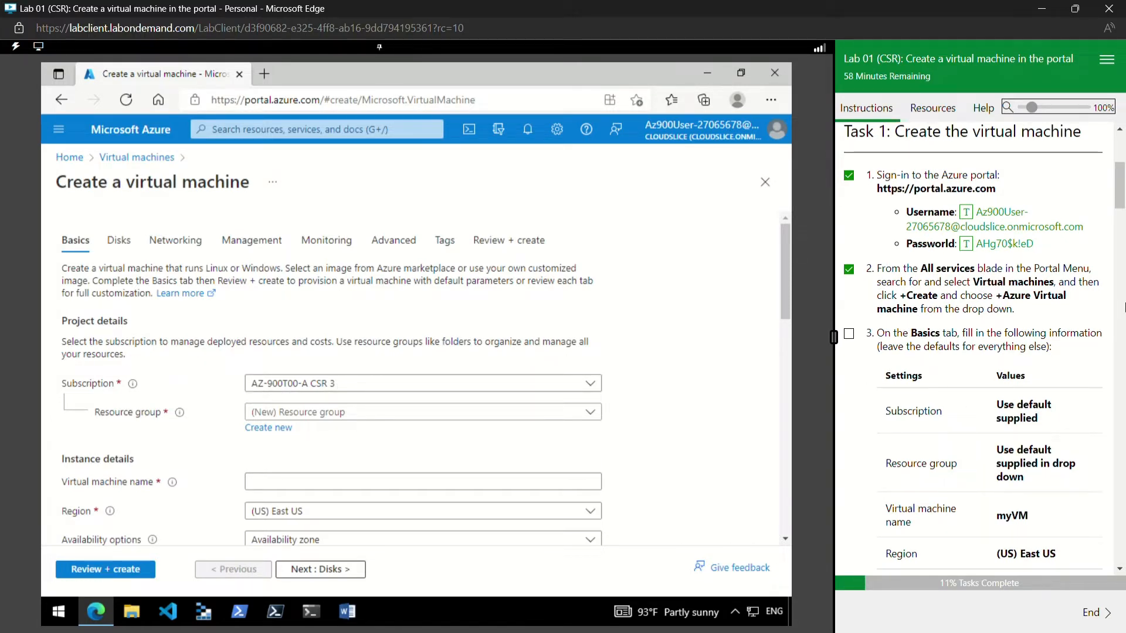
left_click(360, 413)
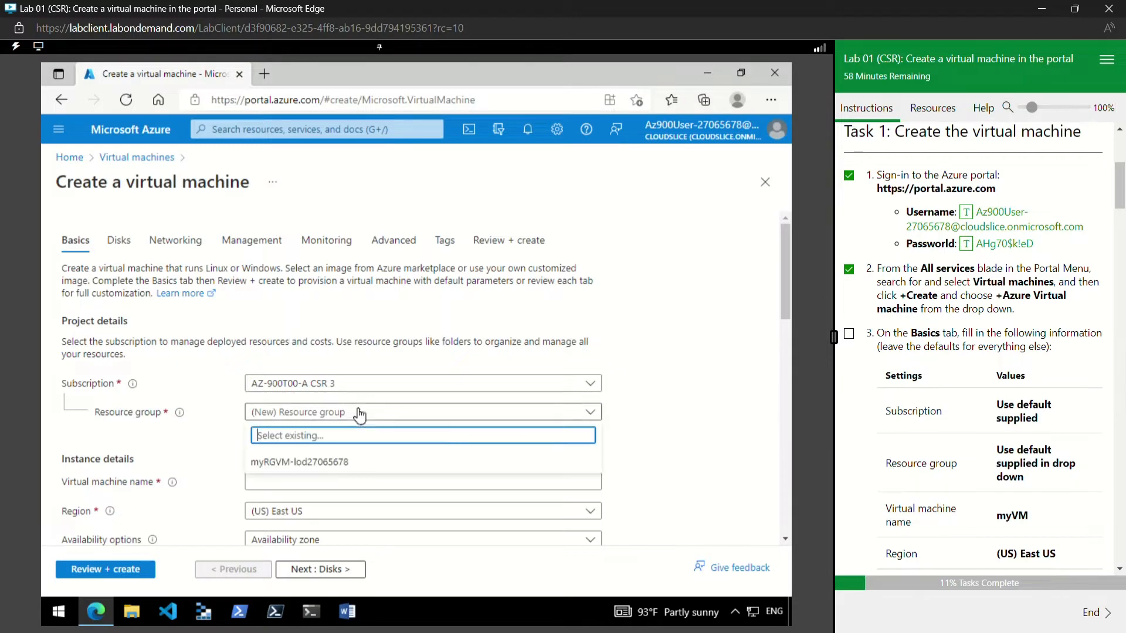
left_click(316, 462)
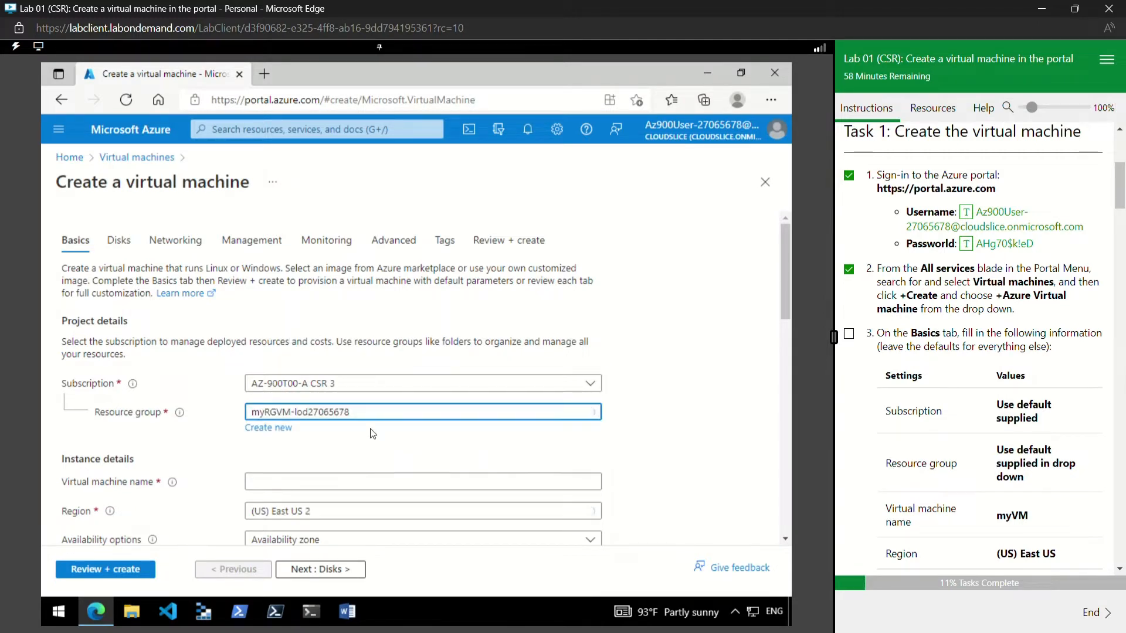
Step: Name the virtual machine myVM and set its region to (US) East US
scroll(372, 433, "down", 4)
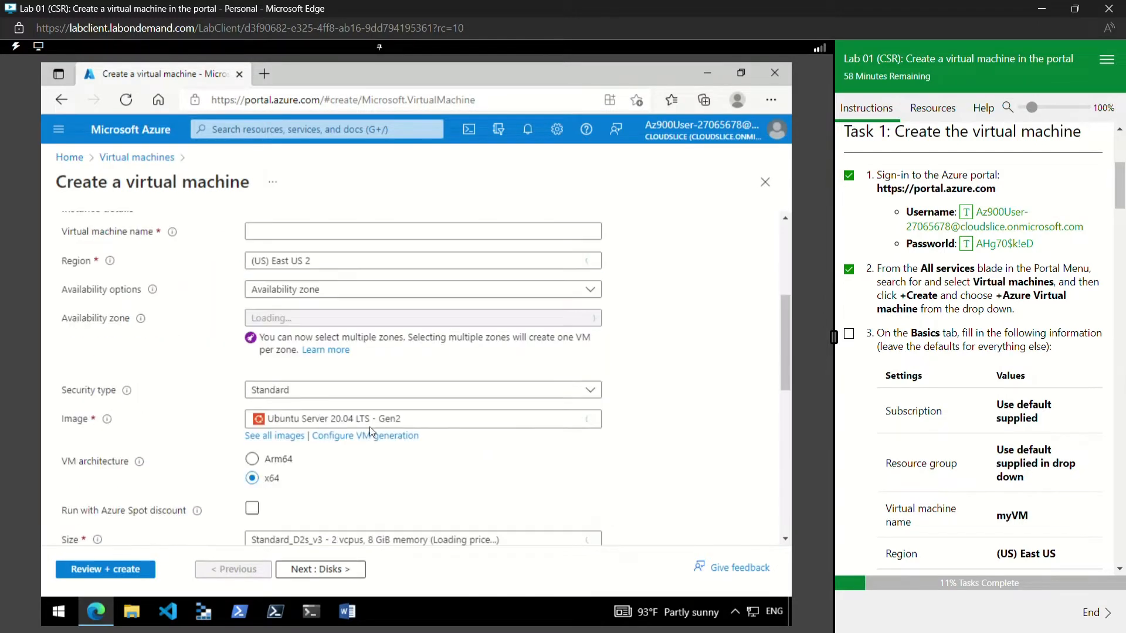
left_click(286, 237)
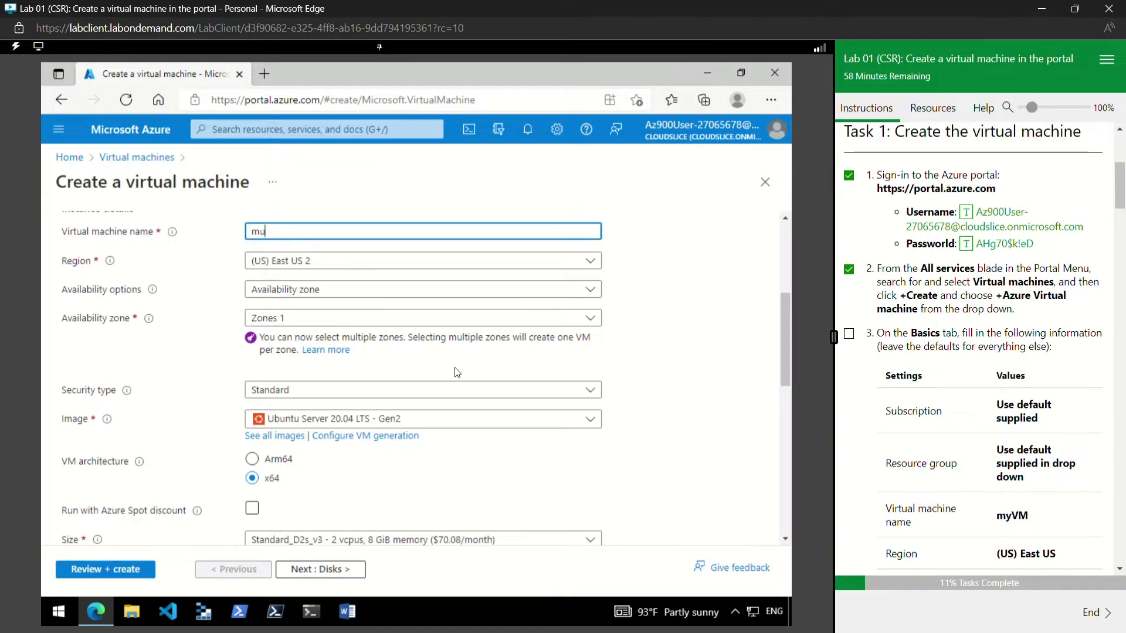
type("myV")
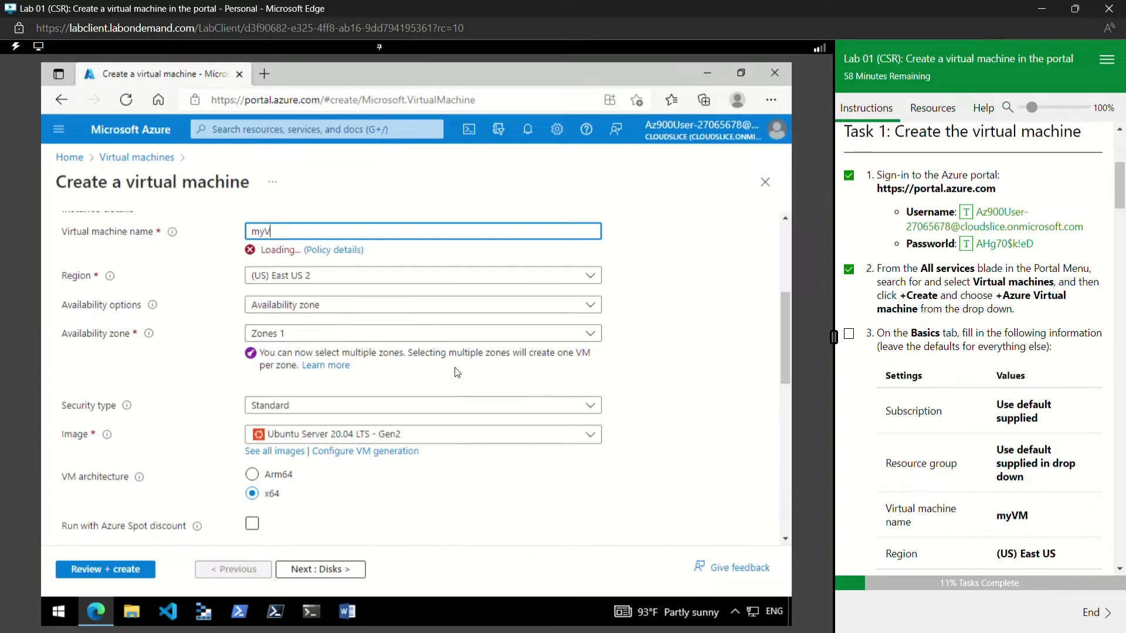
type("m")
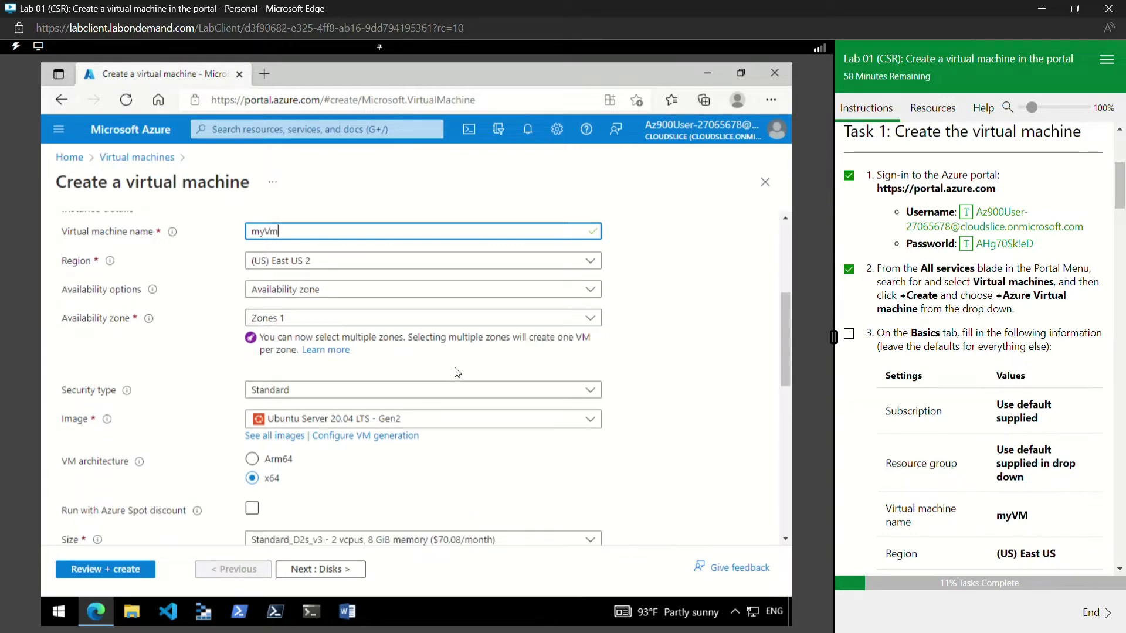
type("M")
left_click(537, 268)
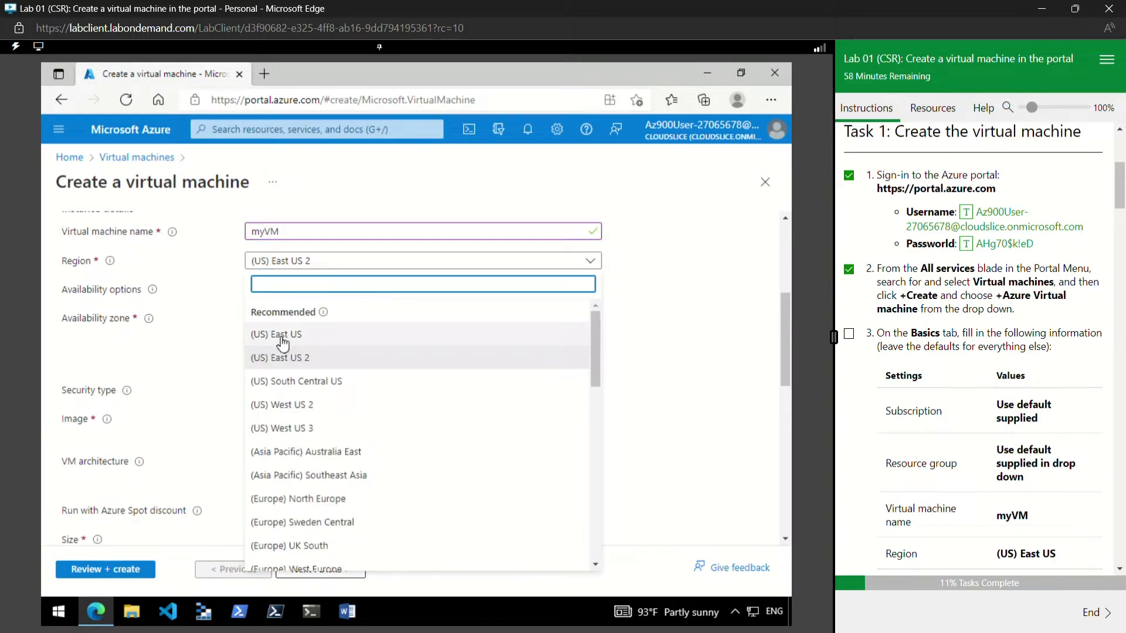
left_click(287, 337)
Step: Check the virtual machine's size setting against the values listed in the lab instructions
scroll(966, 432, "down", 3)
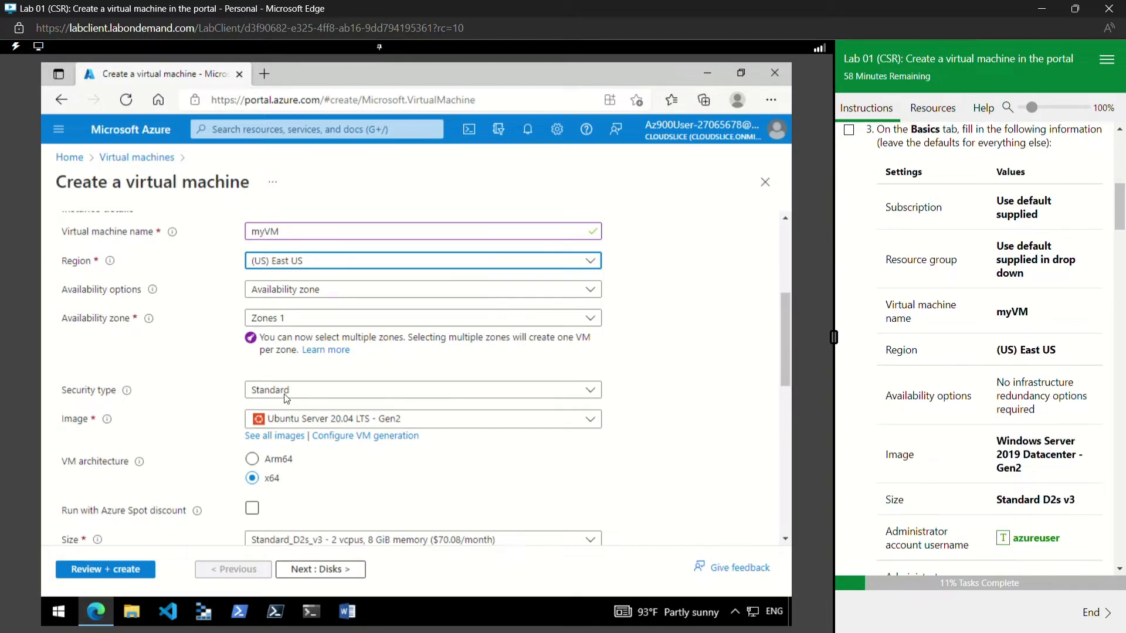
scroll(349, 490, "down", 2)
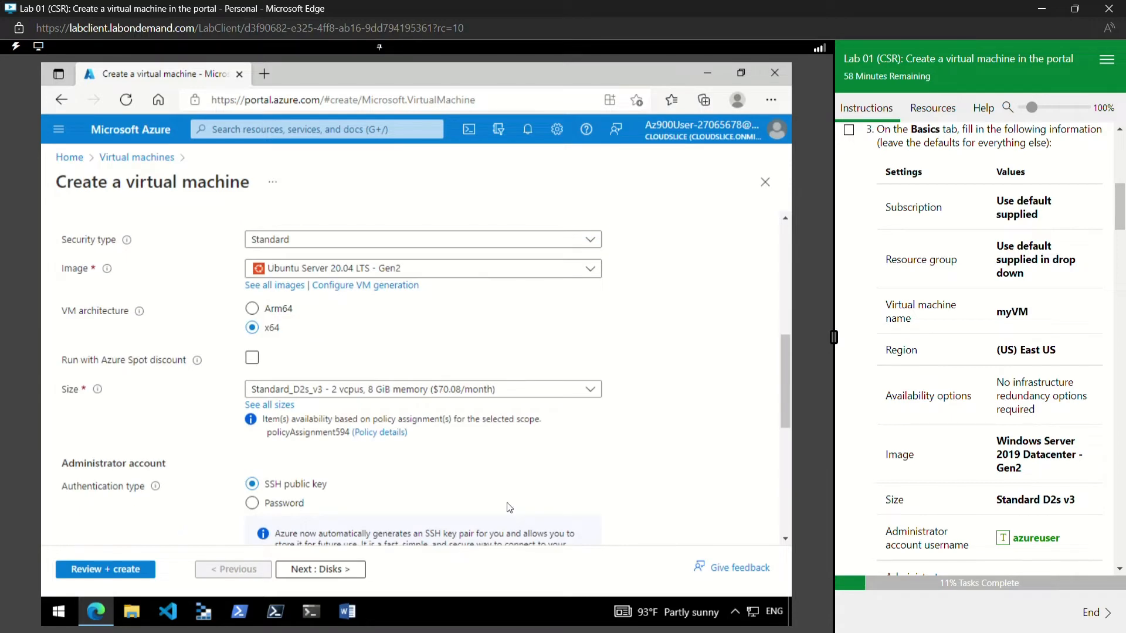
left_click(560, 392)
left_click(560, 395)
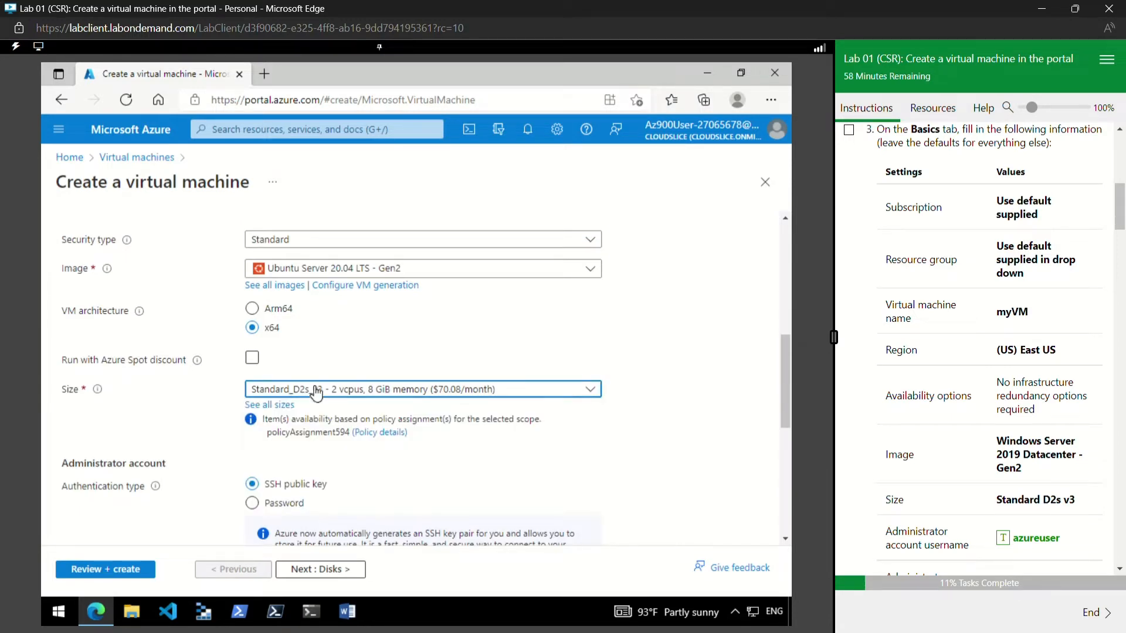
scroll(901, 462, "down", 1)
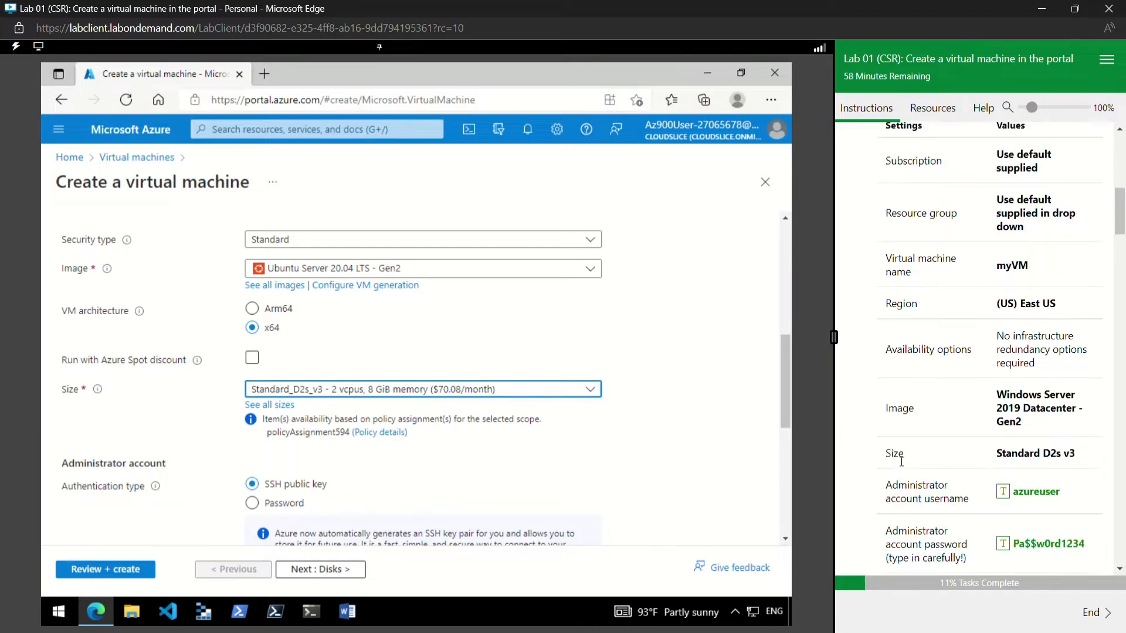
Step: Examine the virtual machine's basic, administrator account and inbound port settings against the values in the lab instructions
scroll(396, 434, "down", 4)
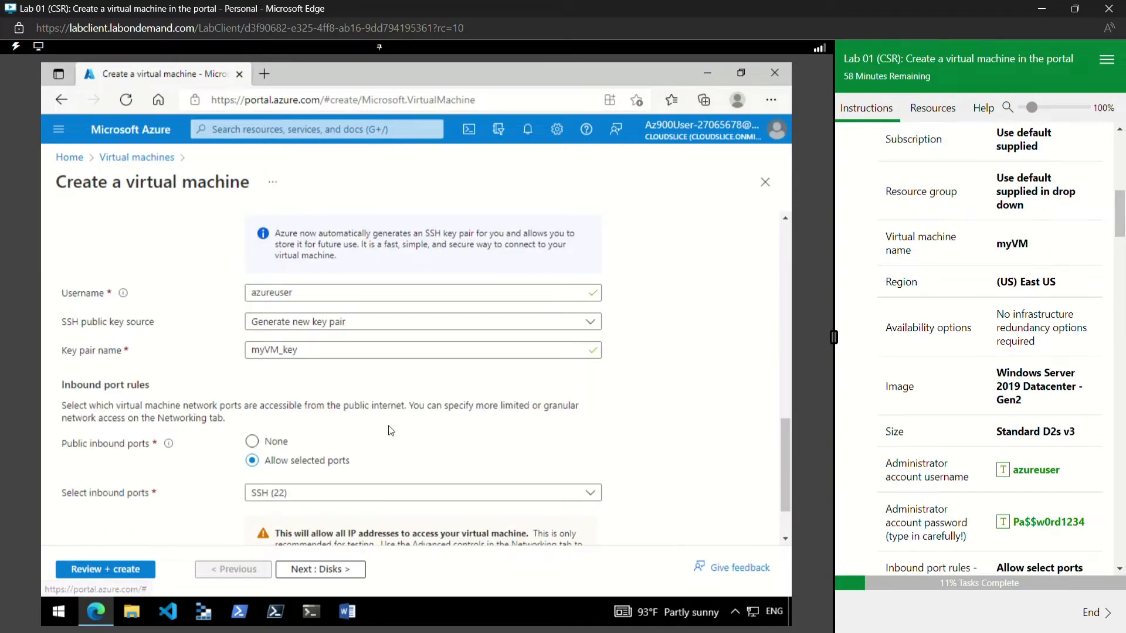
scroll(395, 434, "down", 1)
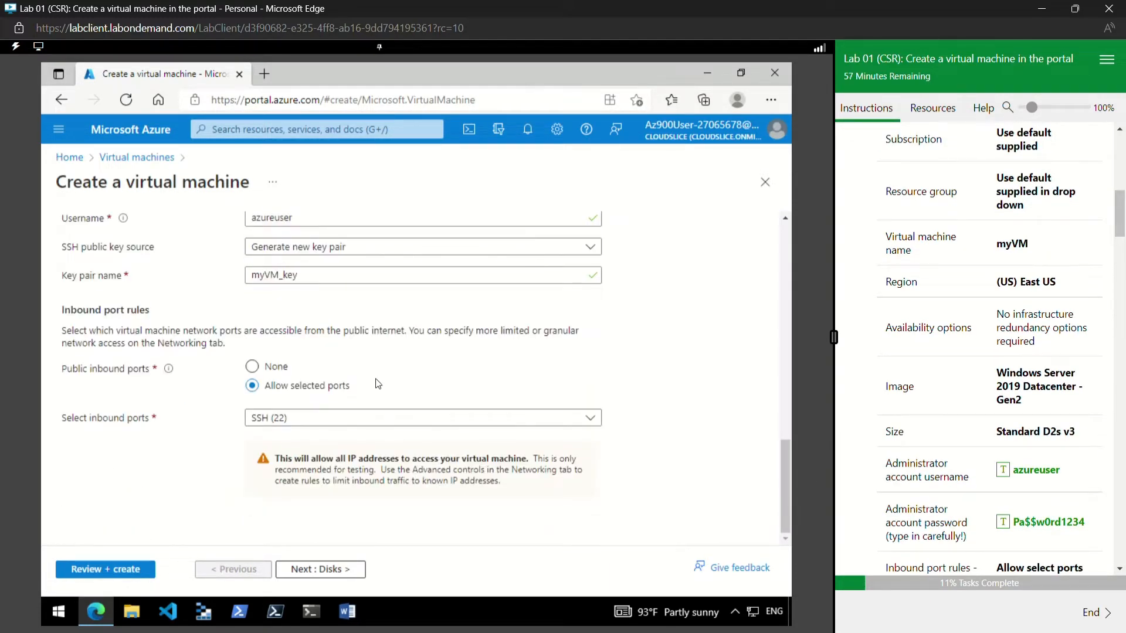
scroll(377, 380, "up", 10)
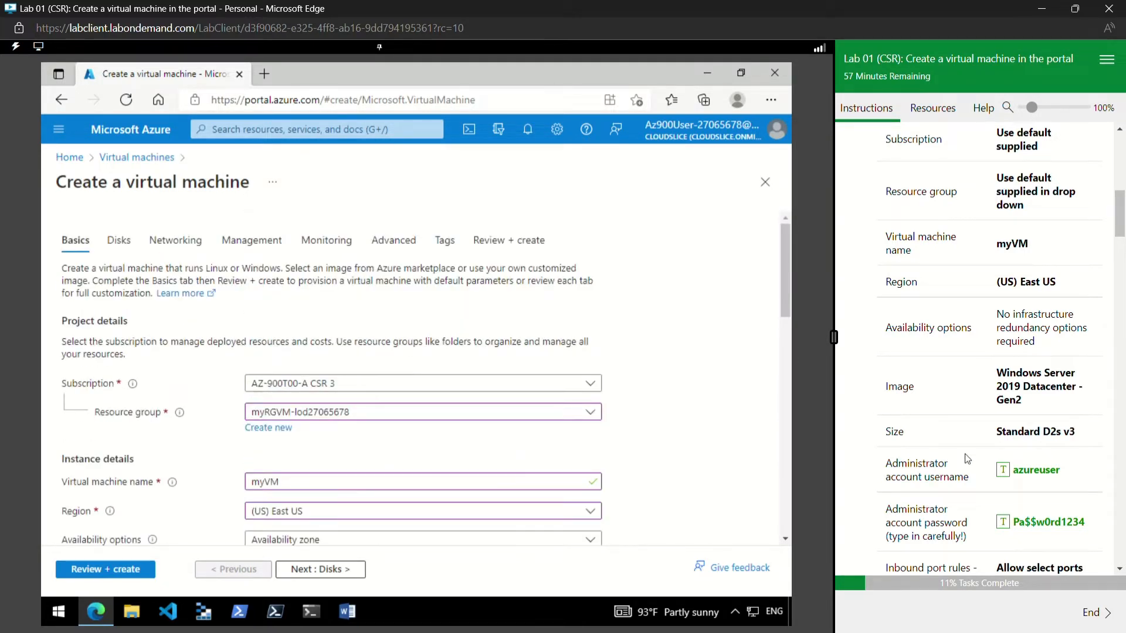
scroll(293, 521, "down", 4)
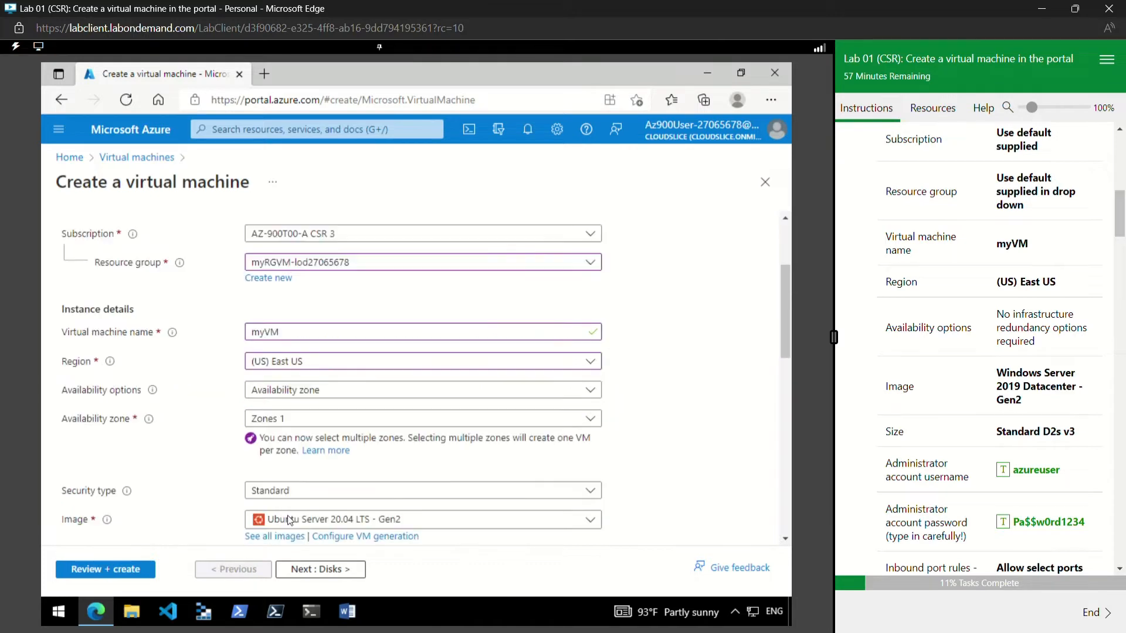
scroll(271, 474, "down", 2)
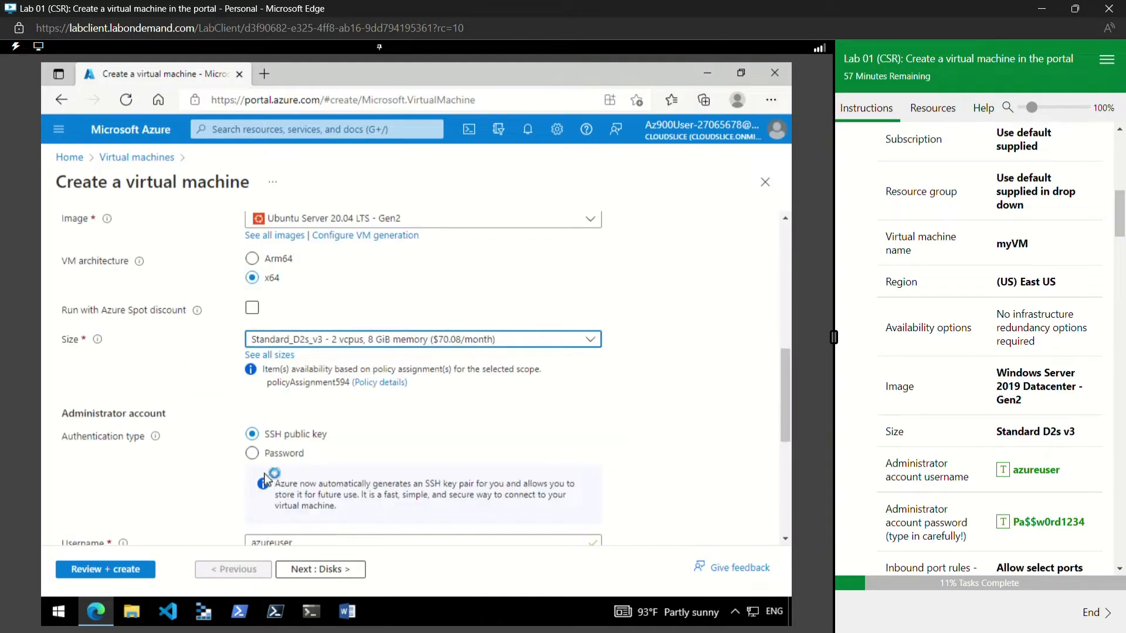
scroll(284, 468, "down", 2)
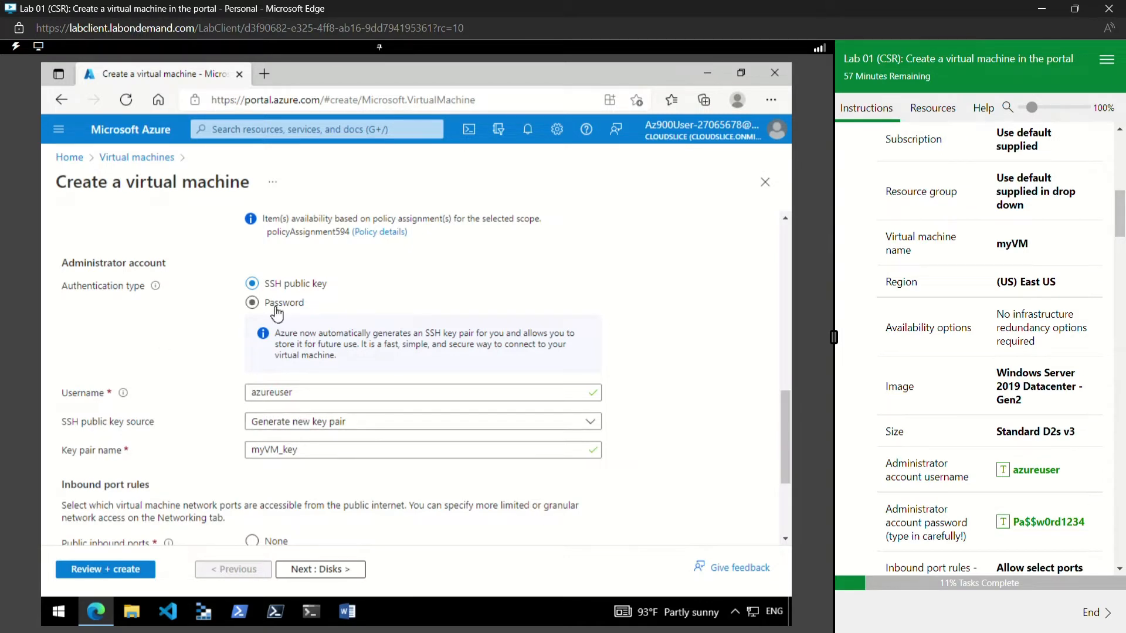
scroll(324, 356, "down", 3)
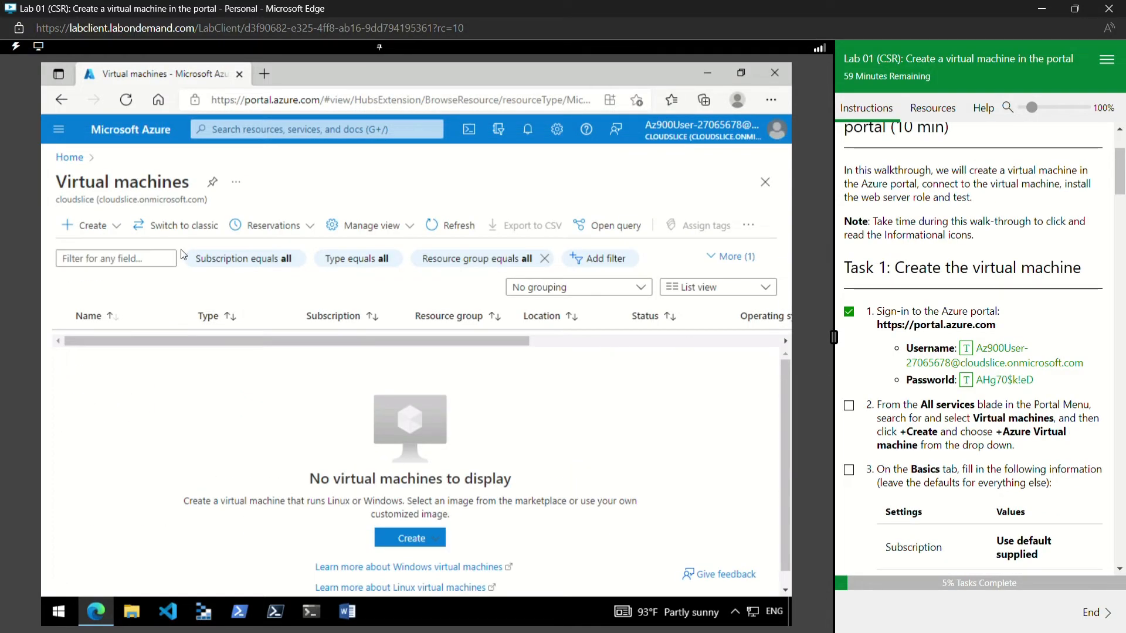
Step: Mark lab task 2 as complete and return the lab instructions to 100% zoom
left_click(850, 406)
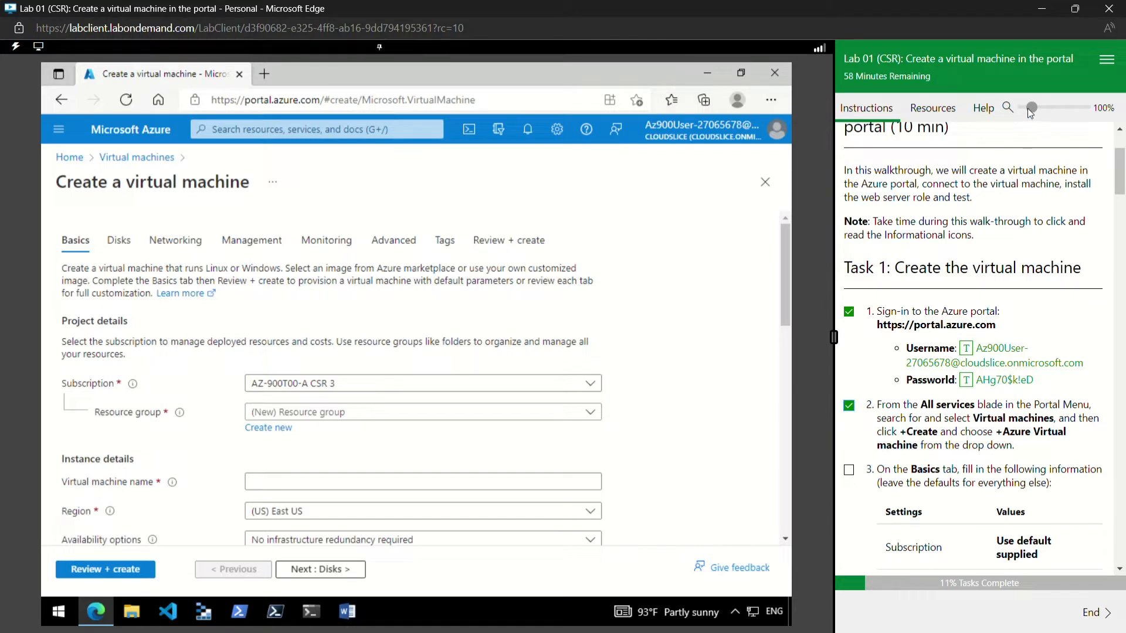
left_click_drag(1031, 112, 1025, 108)
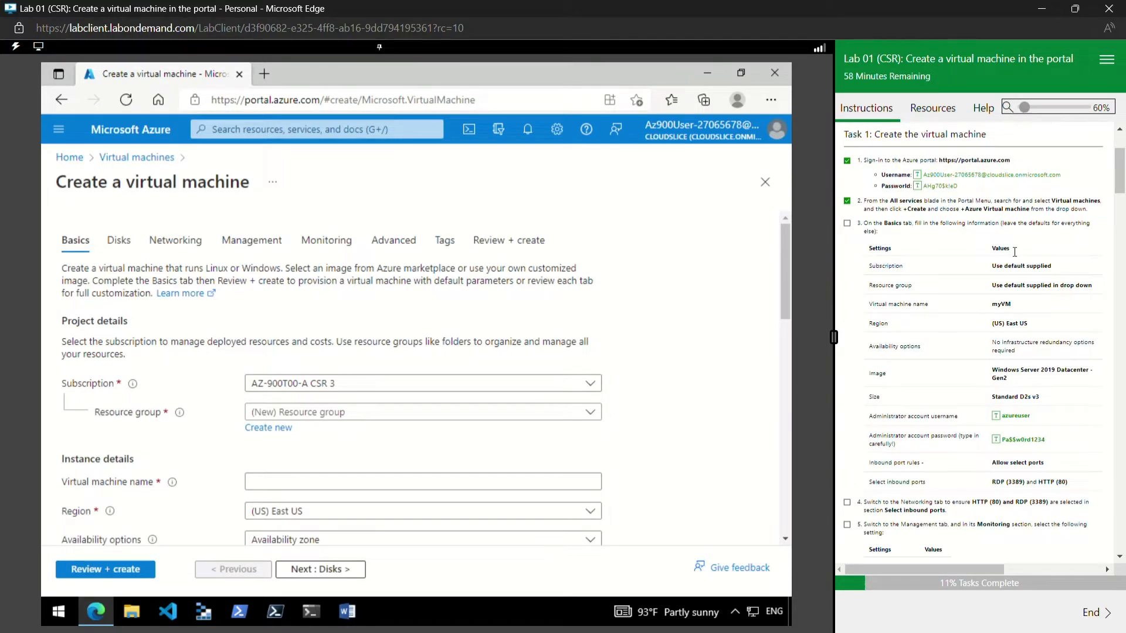
left_click(1034, 111)
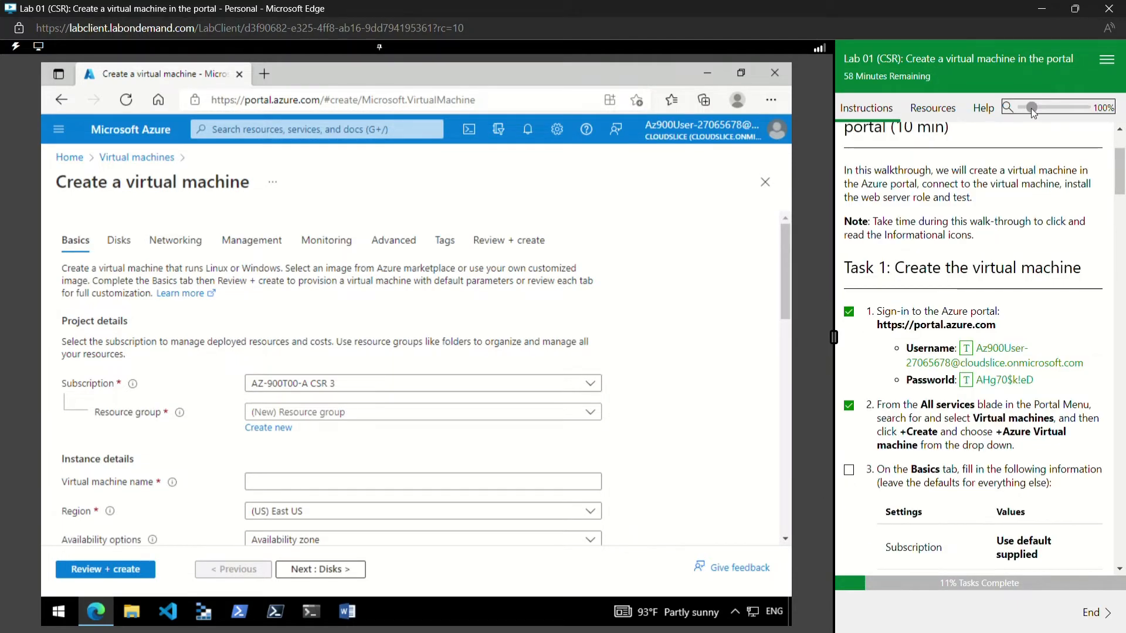
Step: Assign the virtual machine to the existing myRGVM resource group, as task 3 of the lab requires
scroll(1026, 184, "down", 2)
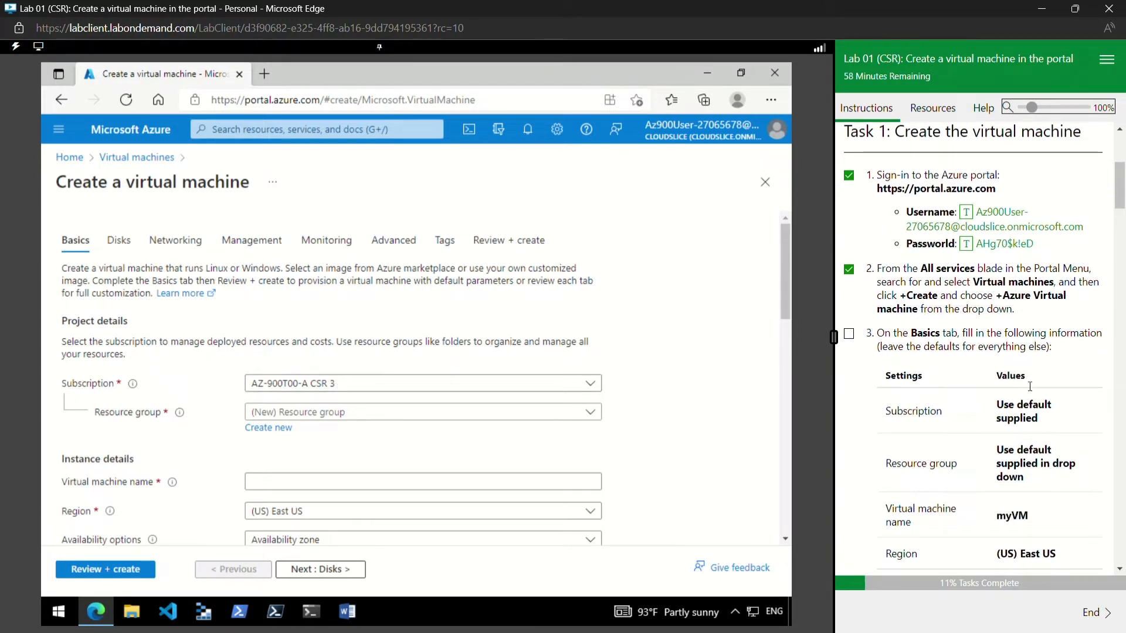
left_click(359, 414)
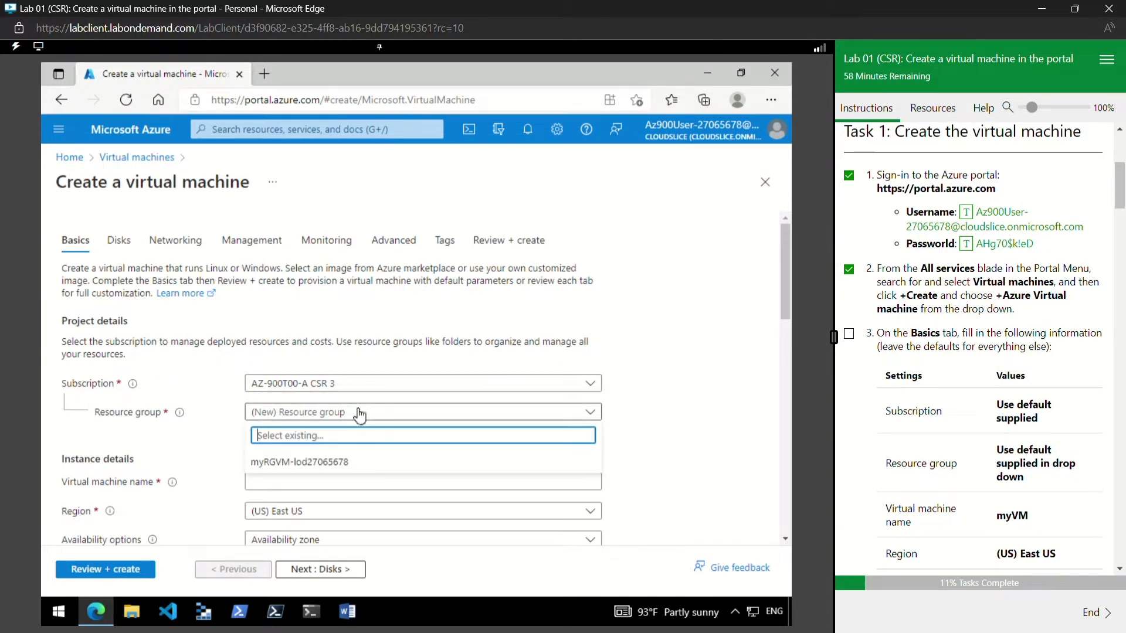
left_click(315, 462)
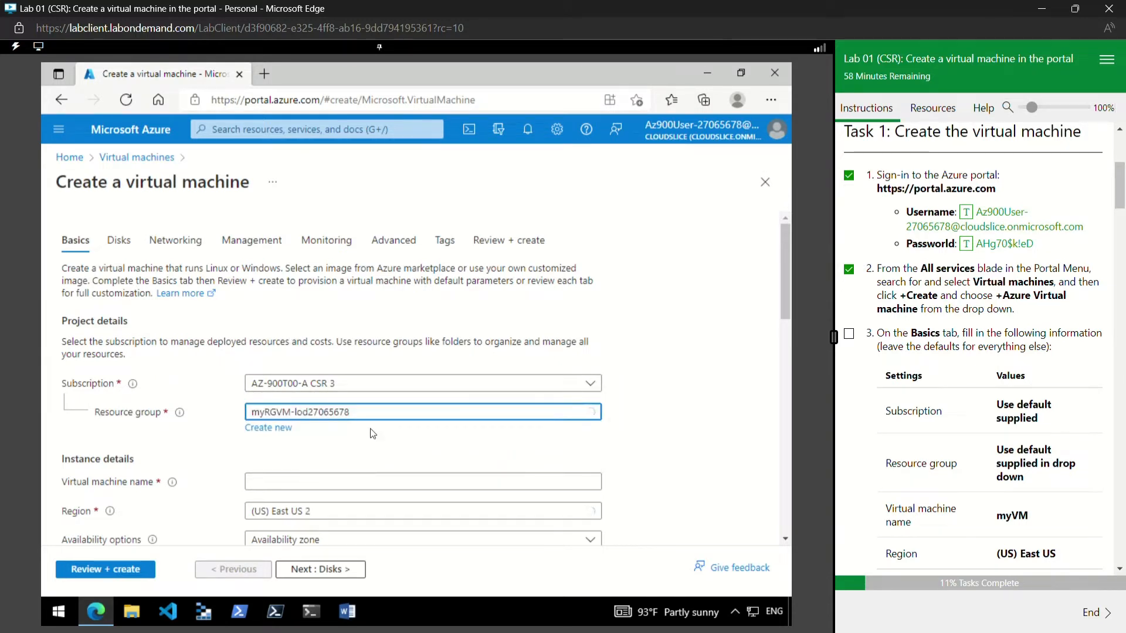
Step: Name the virtual machine myVM and set its region to (US) East US
scroll(373, 434, "down", 4)
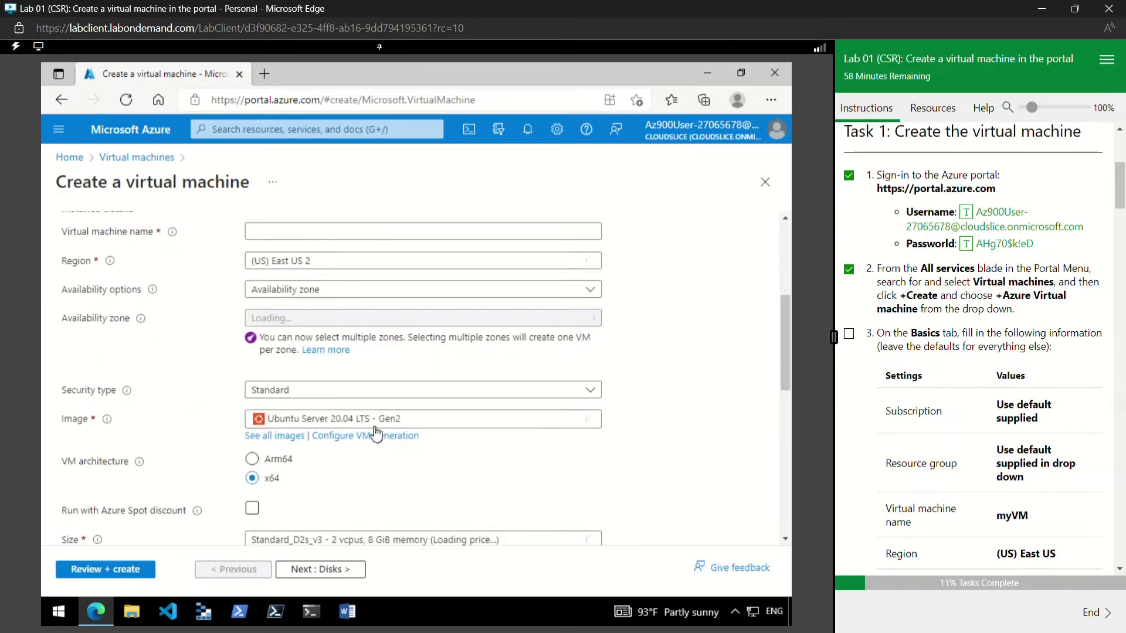
left_click(283, 233)
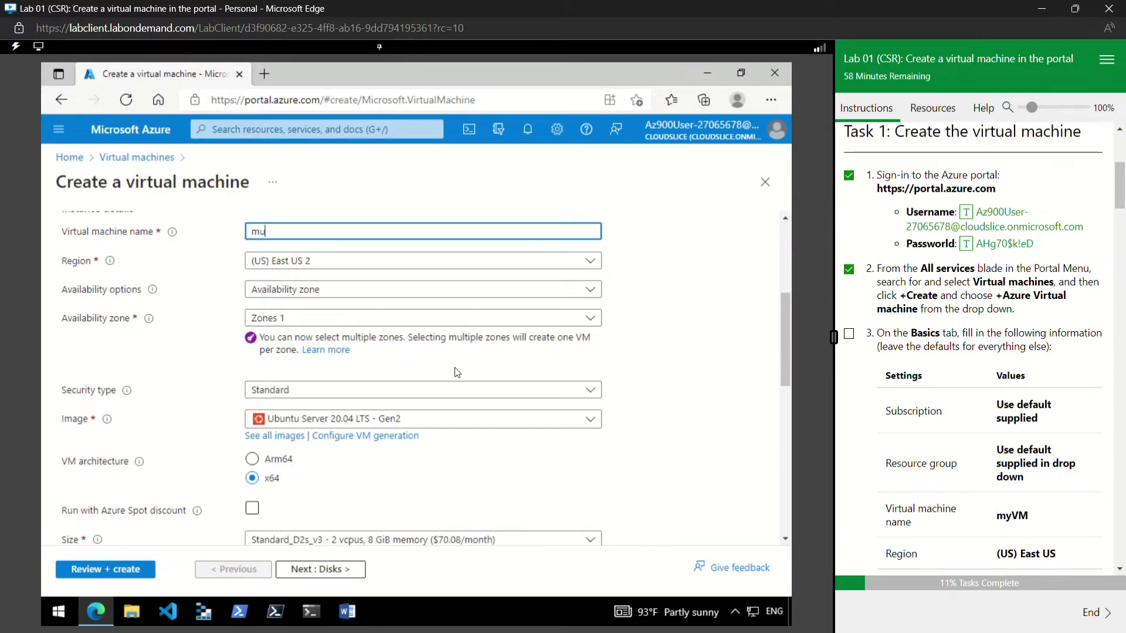
type("myV")
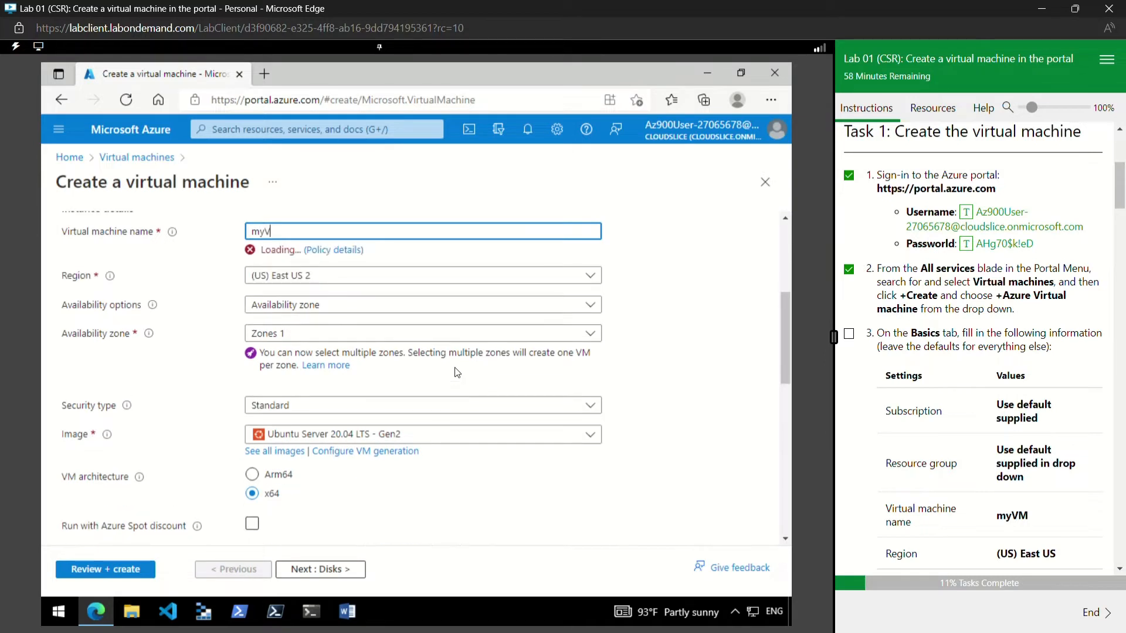
type("m")
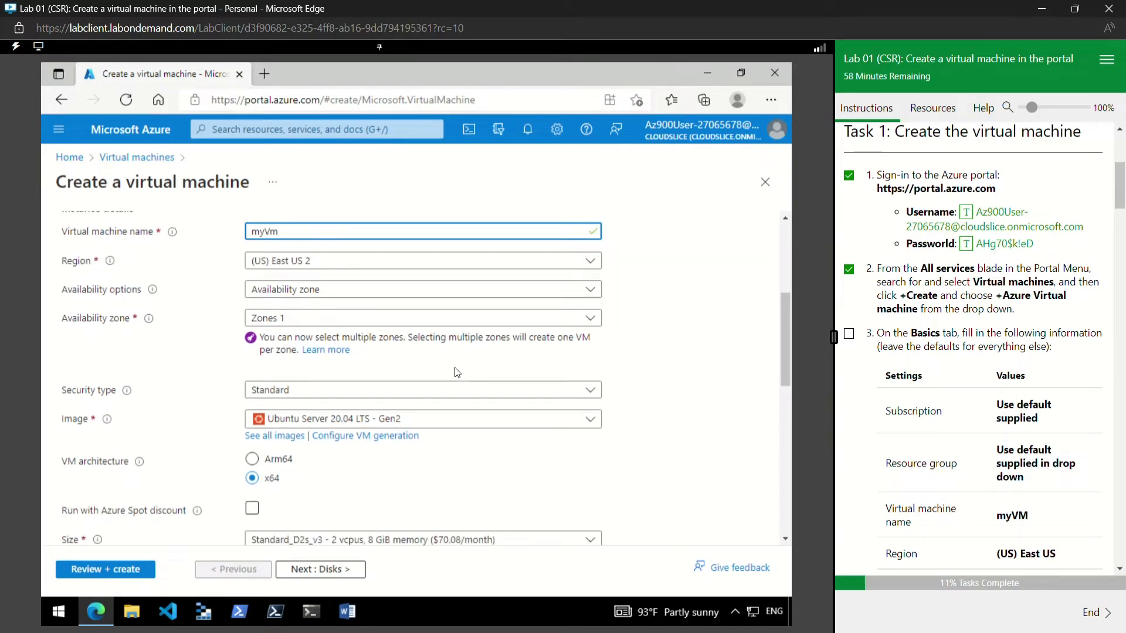
type("M")
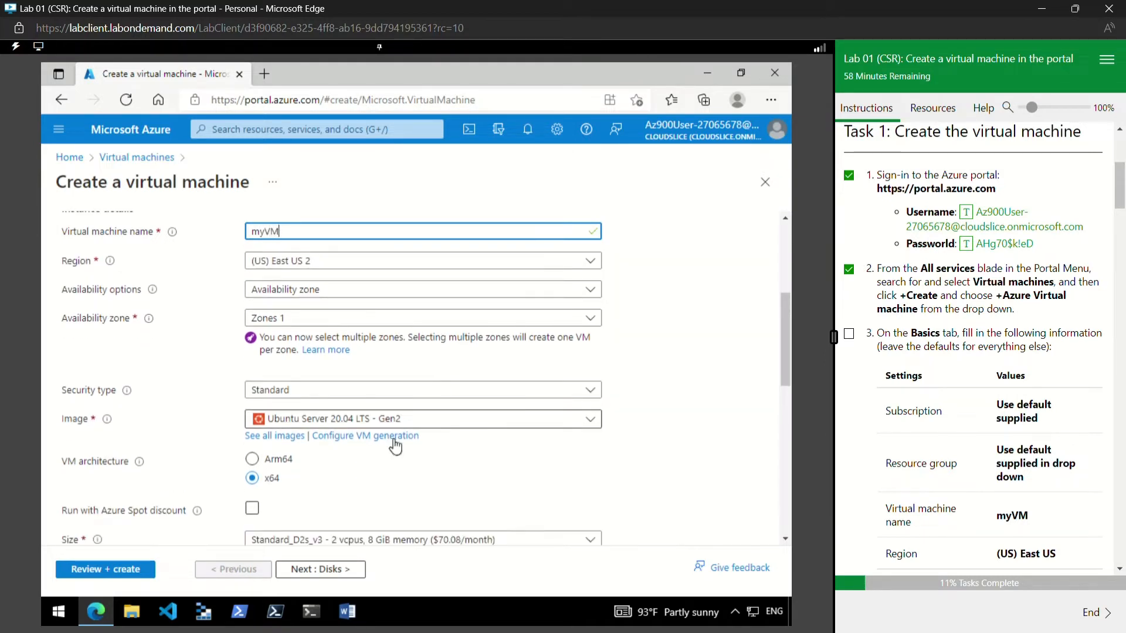
left_click(536, 262)
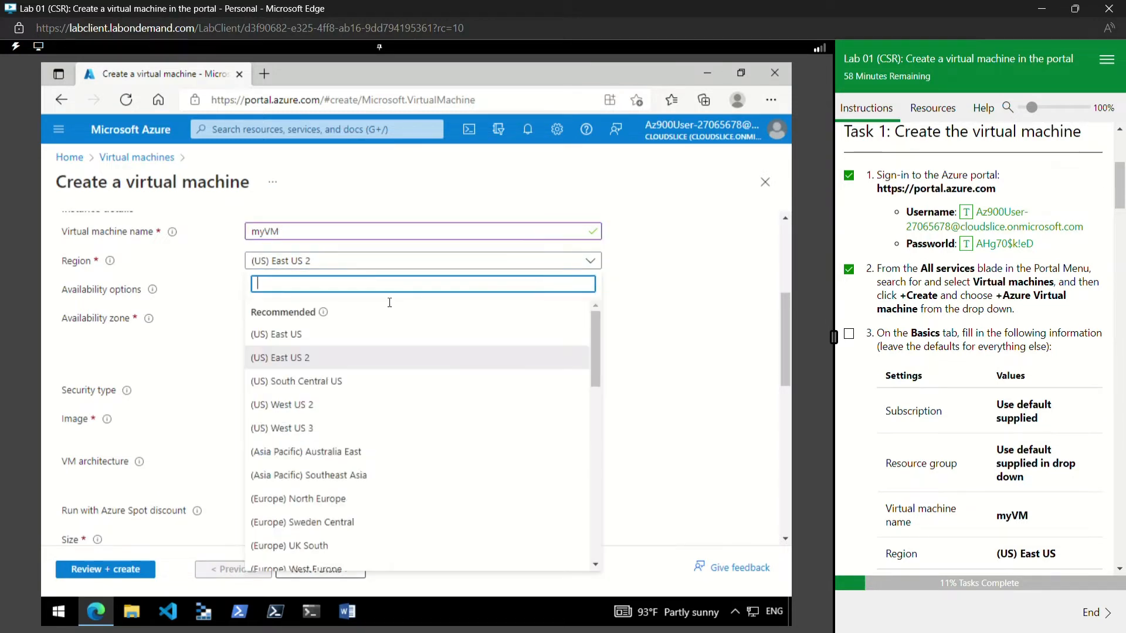
left_click(282, 334)
Step: Check the virtual machine's size options against the Standard D2s v3 size required by the lab
scroll(965, 432, "down", 4)
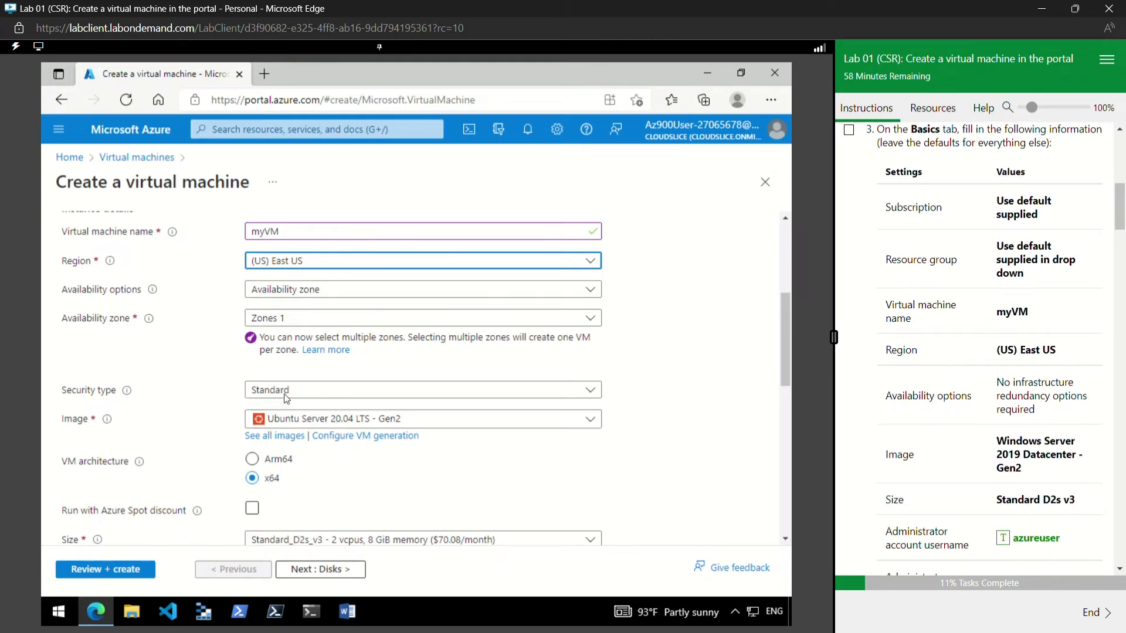
scroll(352, 485, "down", 3)
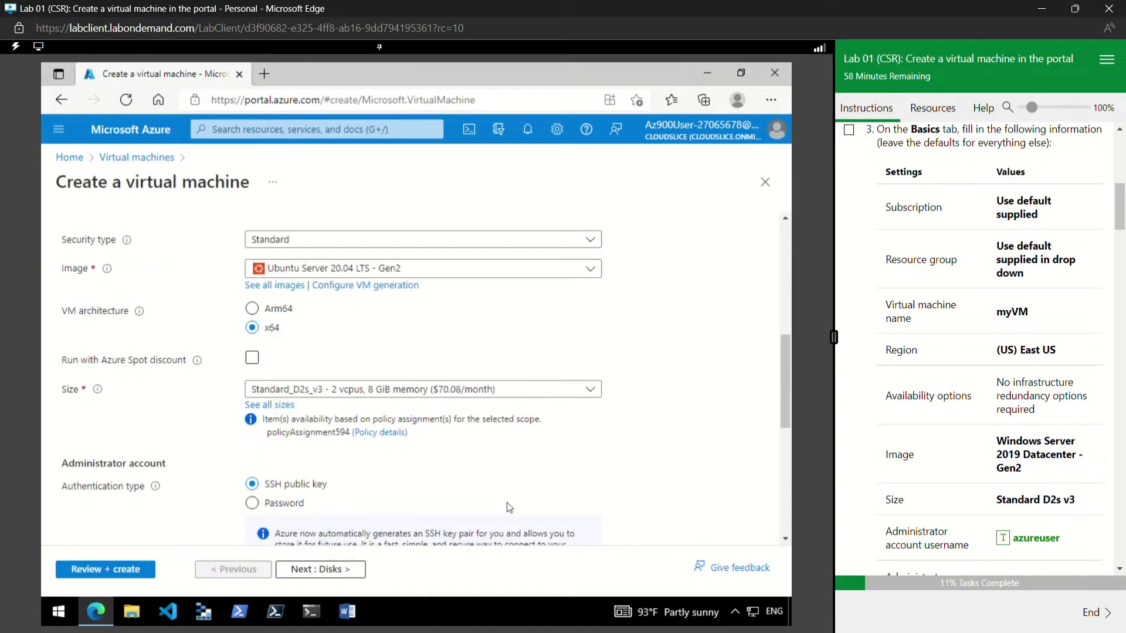
left_click(560, 393)
left_click(286, 392)
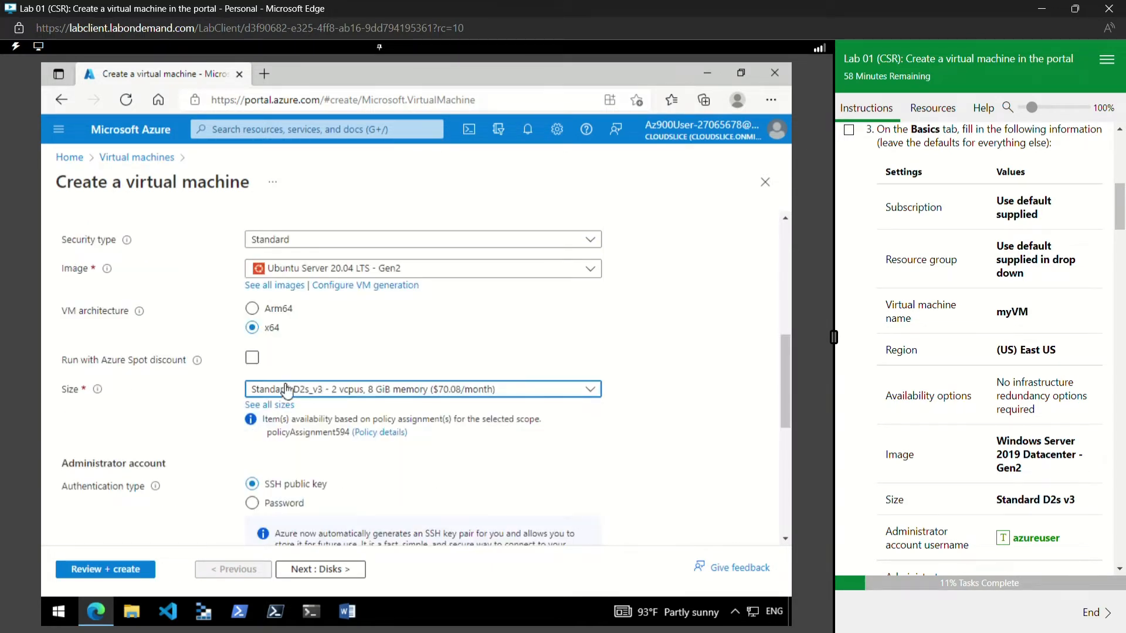
Step: Compare the image, authentication type, username and inbound port settings of myVM with the lab's settings table
scroll(968, 411, "down", 1)
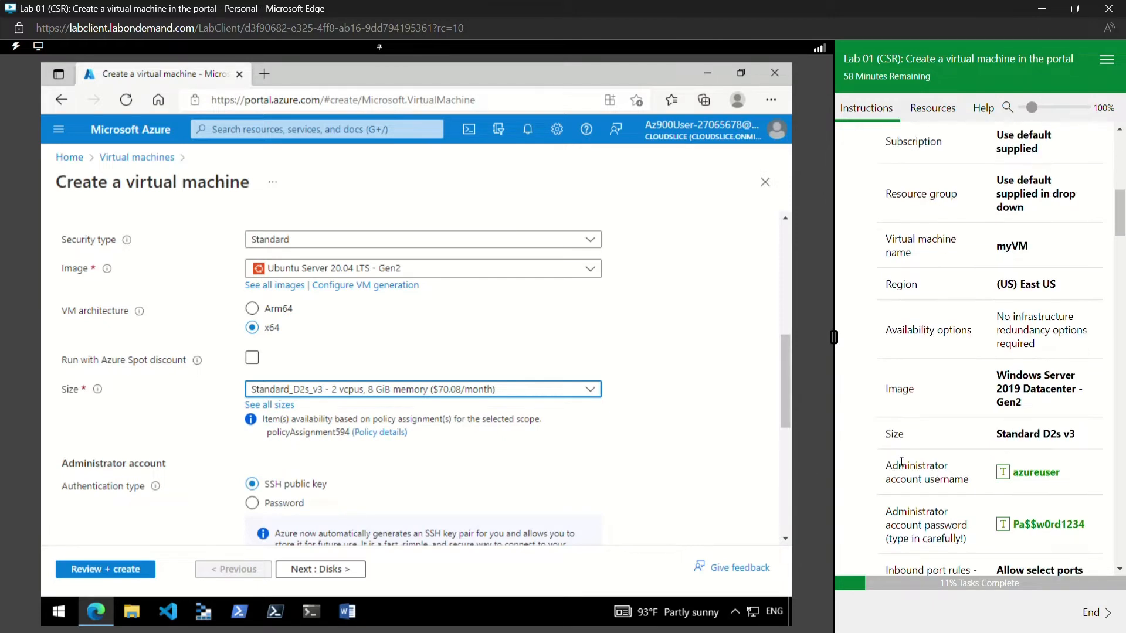
scroll(396, 434, "down", 5)
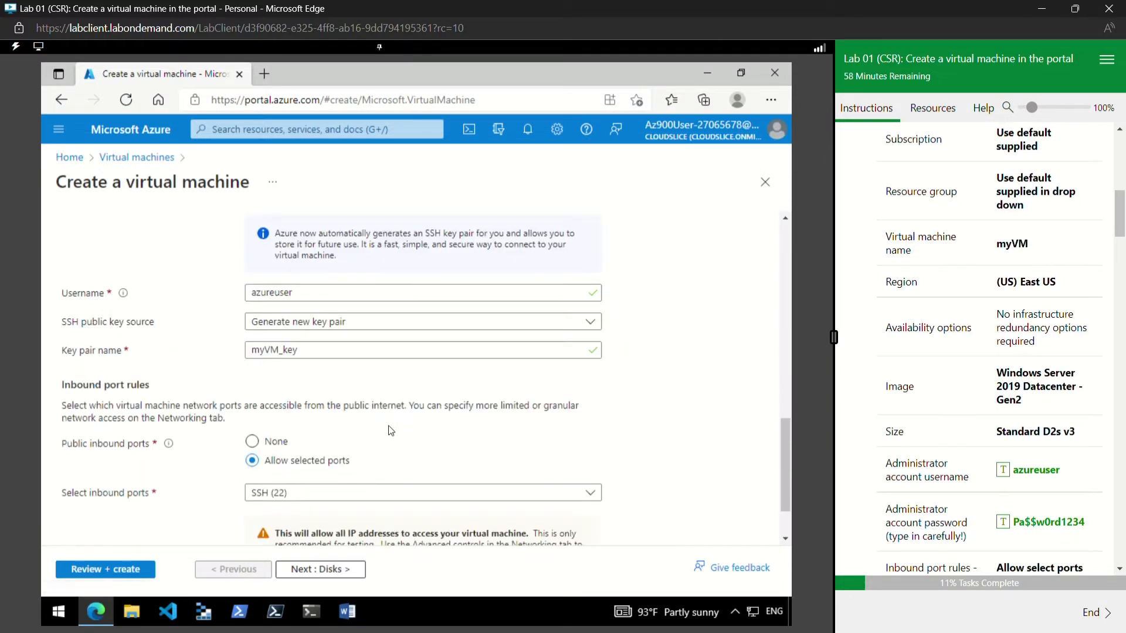
scroll(395, 434, "down", 1)
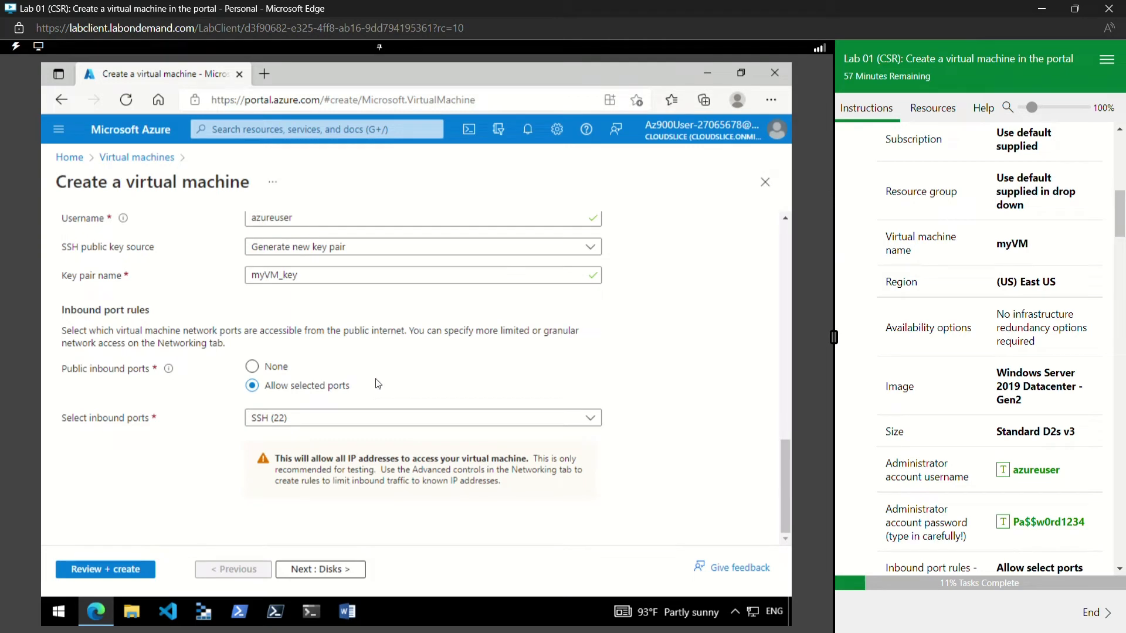
scroll(378, 380, "up", 10)
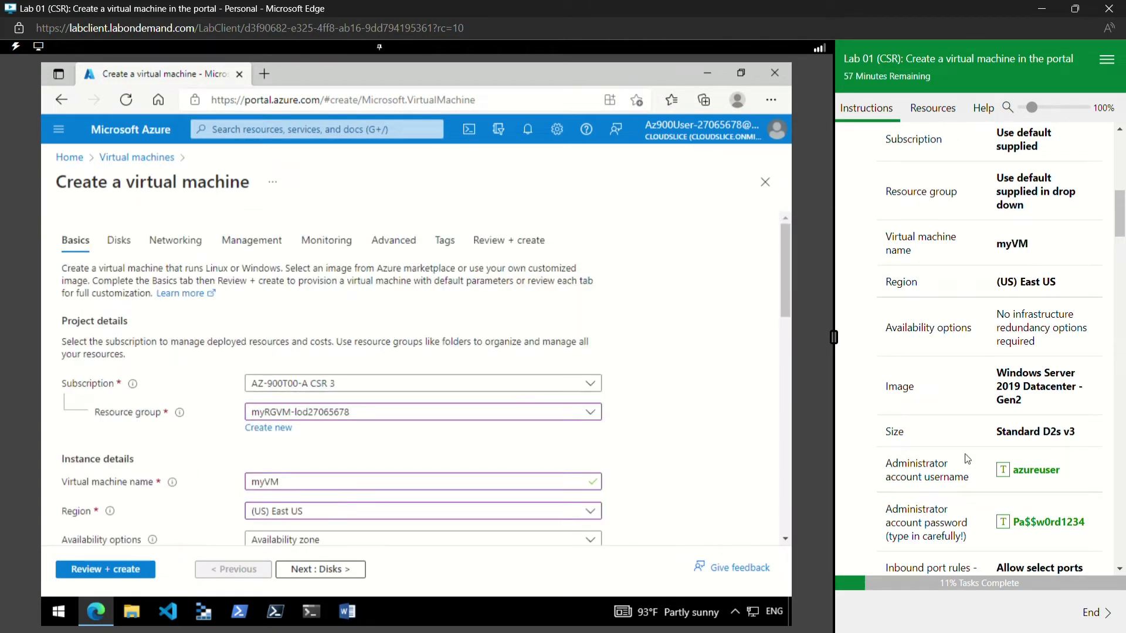
scroll(332, 524, "down", 4)
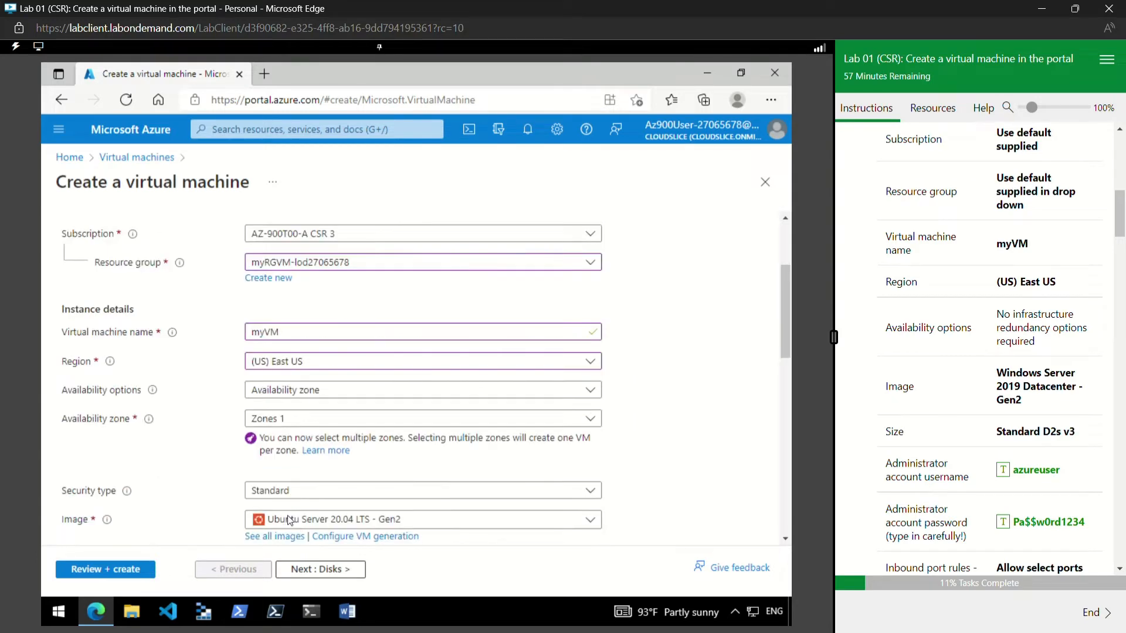
scroll(271, 474, "down", 3)
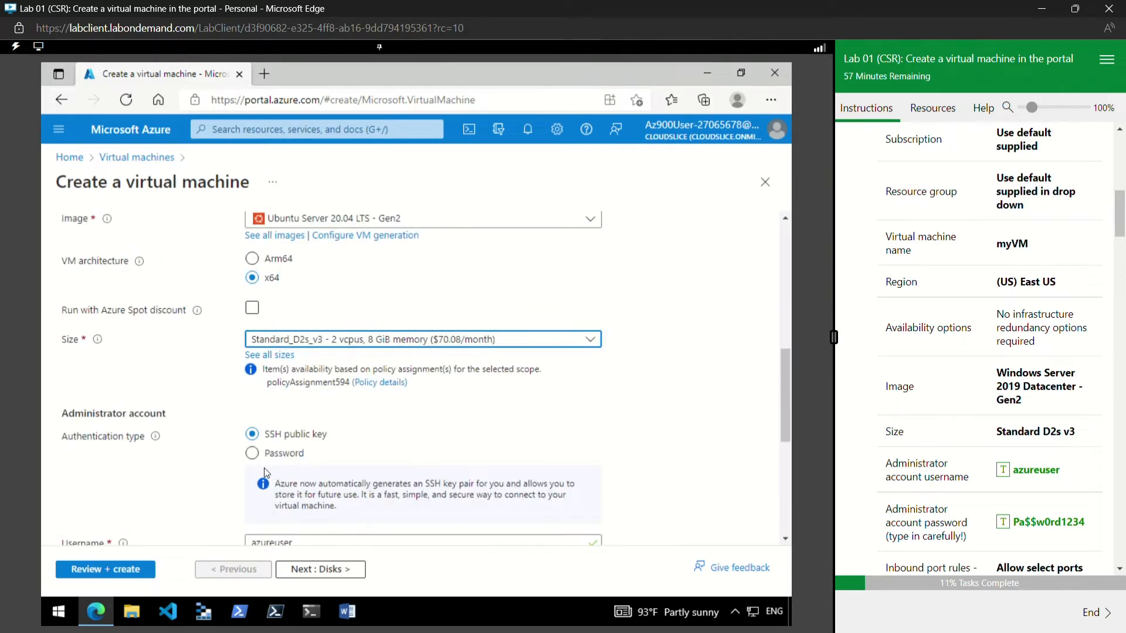
scroll(263, 470, "down", 3)
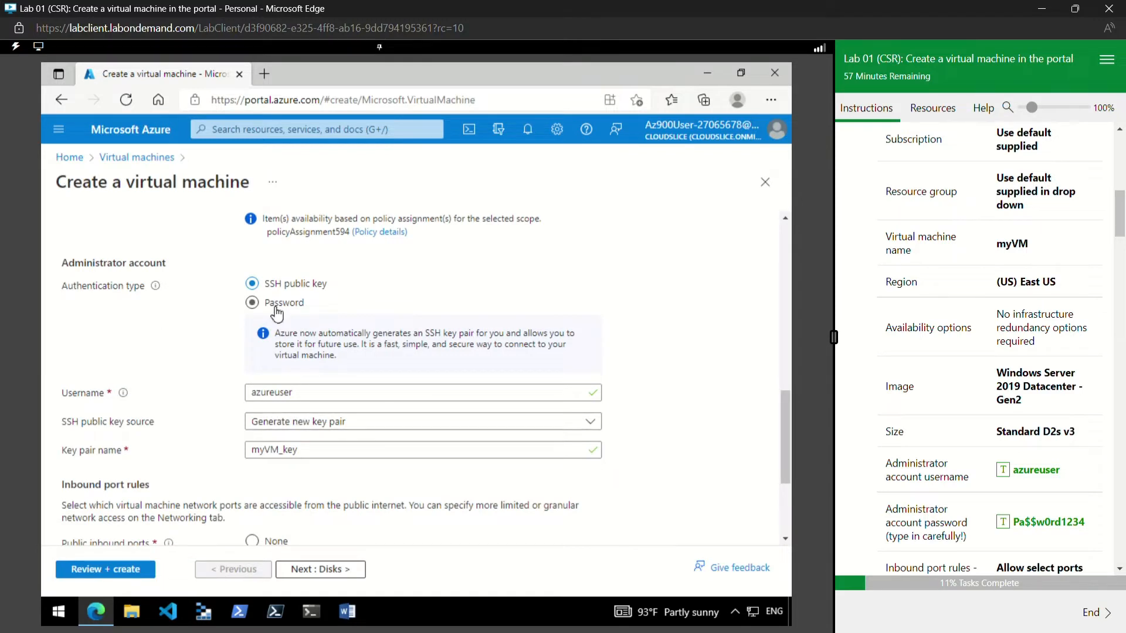
scroll(323, 352, "down", 3)
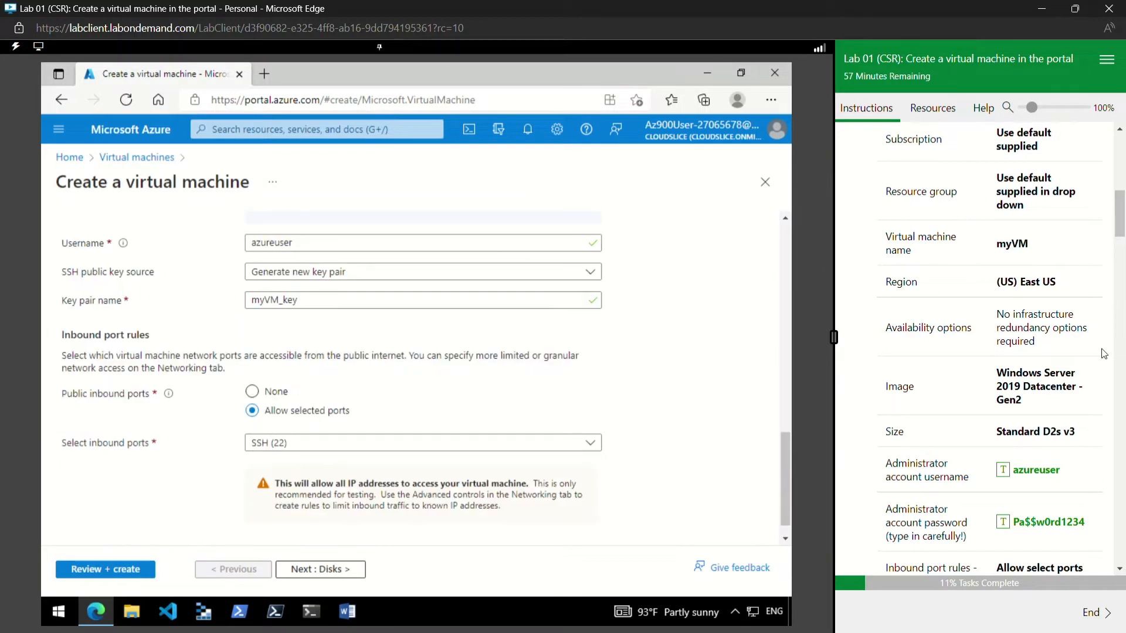
Step: Look over the basic settings of myVM once more and submit the configuration for validation and final review
scroll(594, 374, "up", 9)
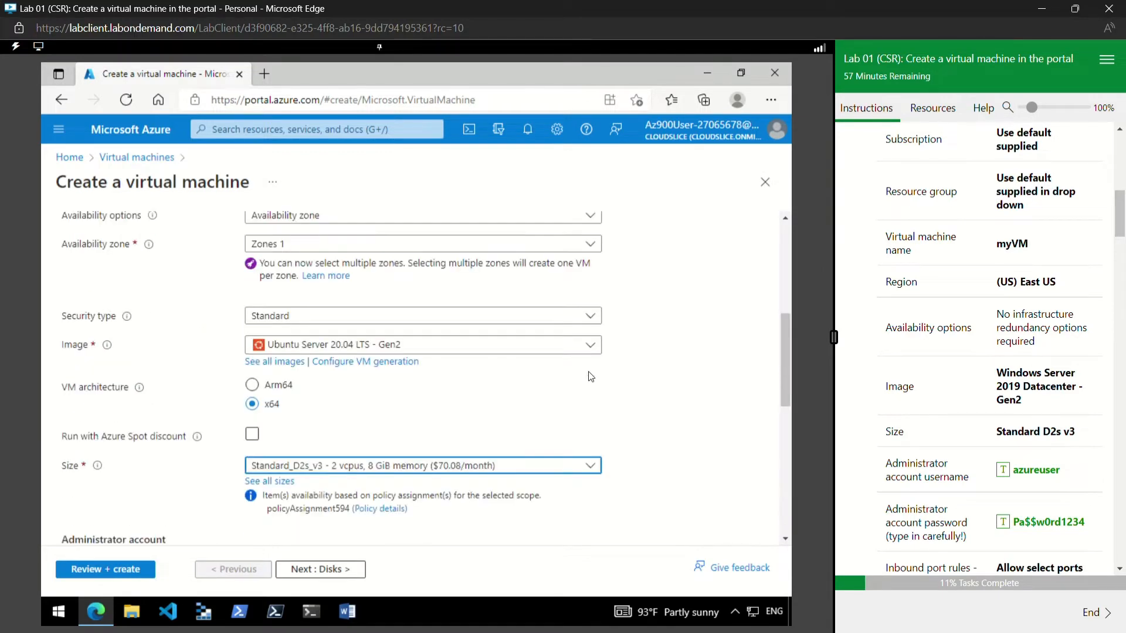
scroll(527, 360, "up", 5)
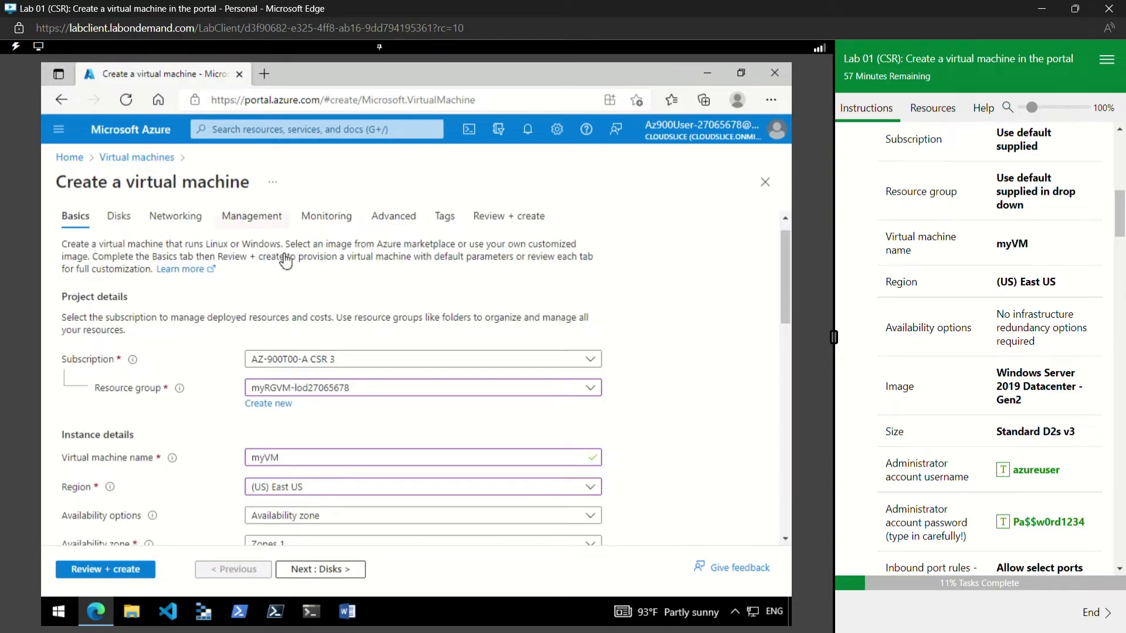
scroll(342, 443, "down", 8)
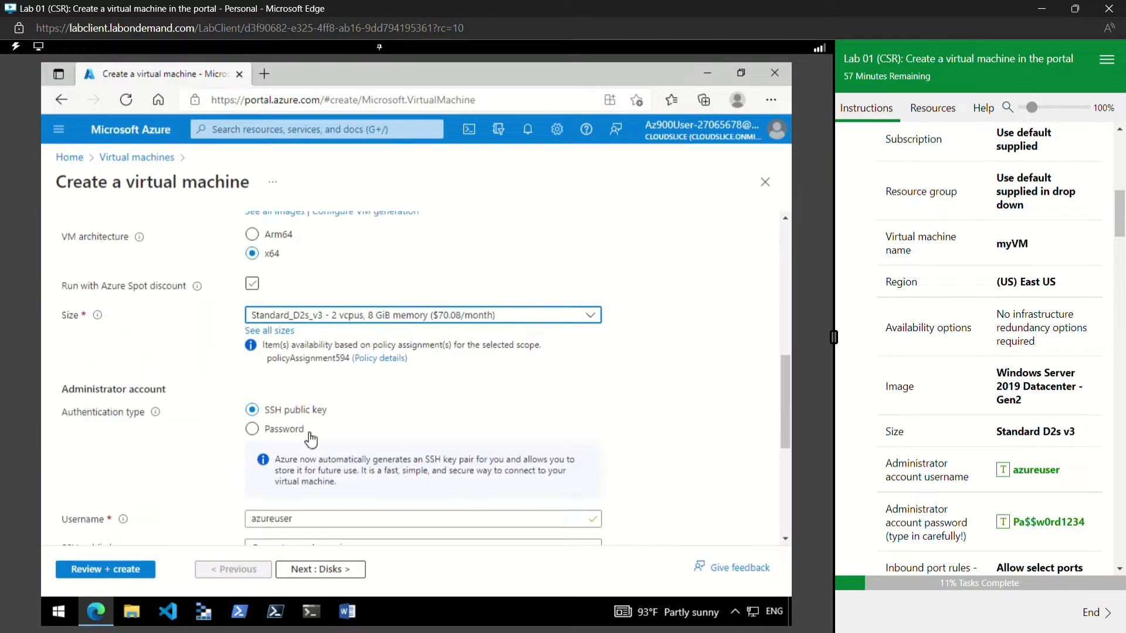
scroll(310, 440, "down", 5)
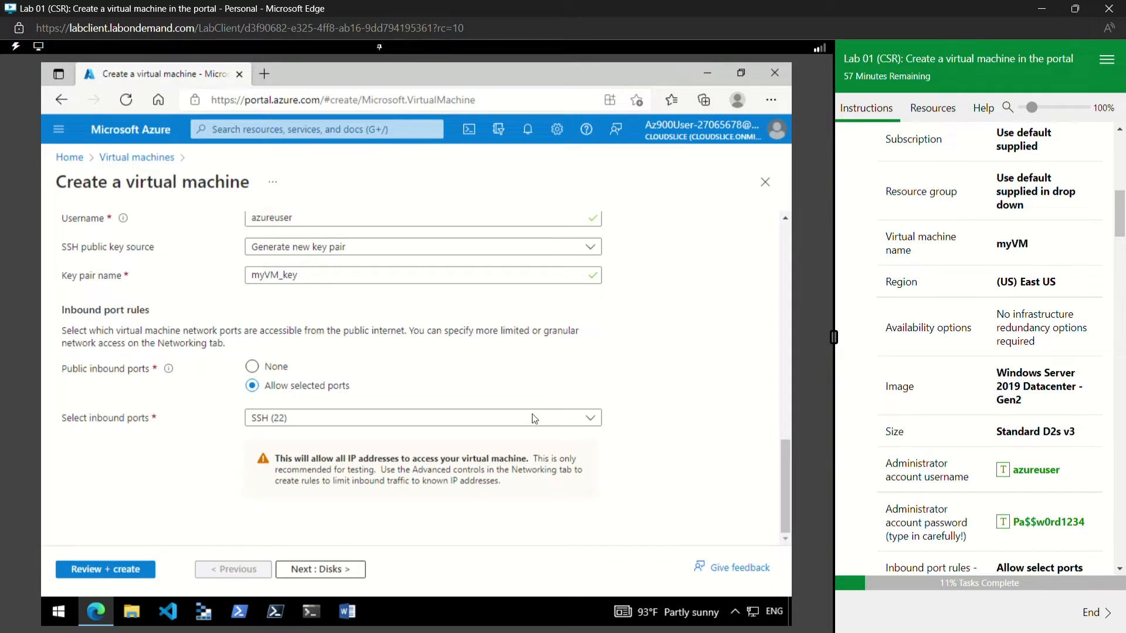
left_click(136, 578)
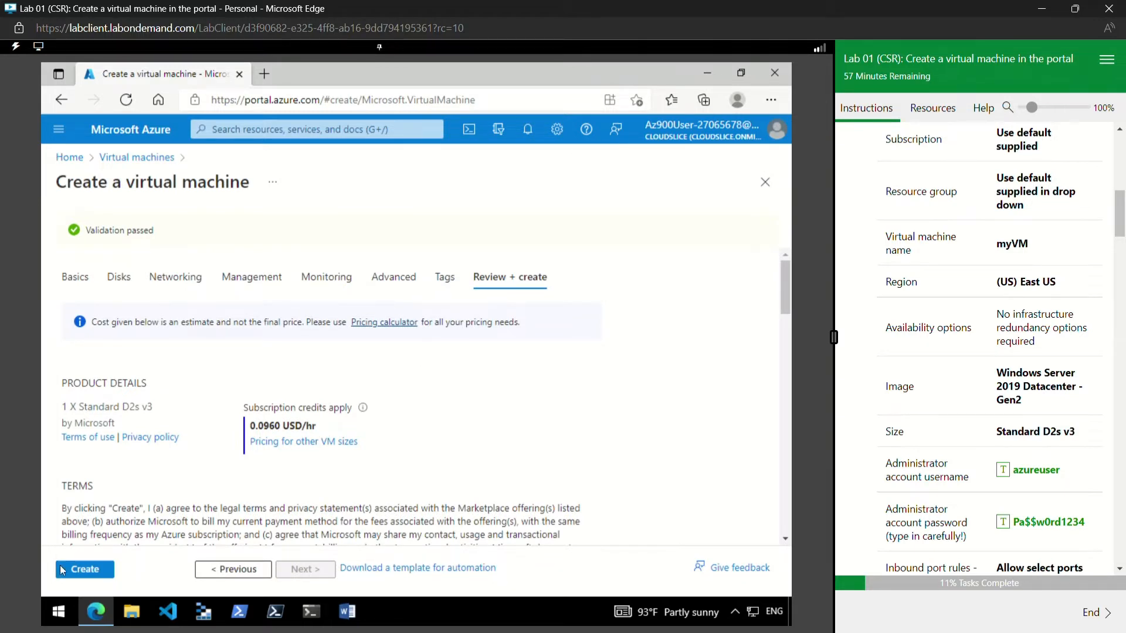
Step: Submit myVM for creation, mark lab instruction 3 as done, and return to the configuration without generating an SSH key pair
left_click(84, 570)
scroll(959, 513, "down", 5)
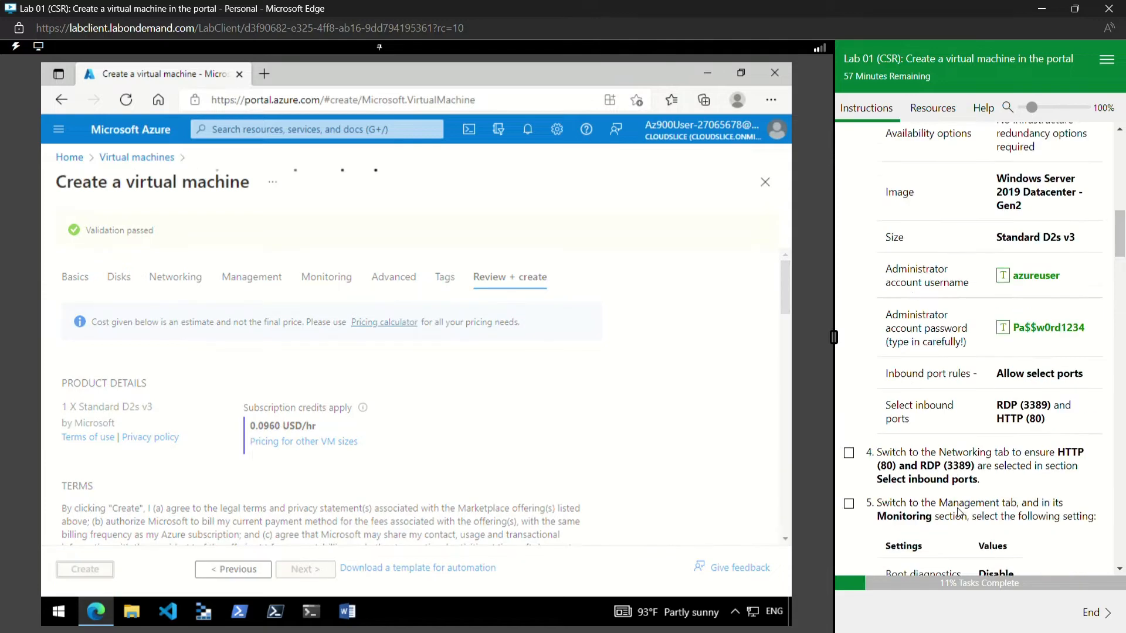
scroll(915, 496, "up", 7)
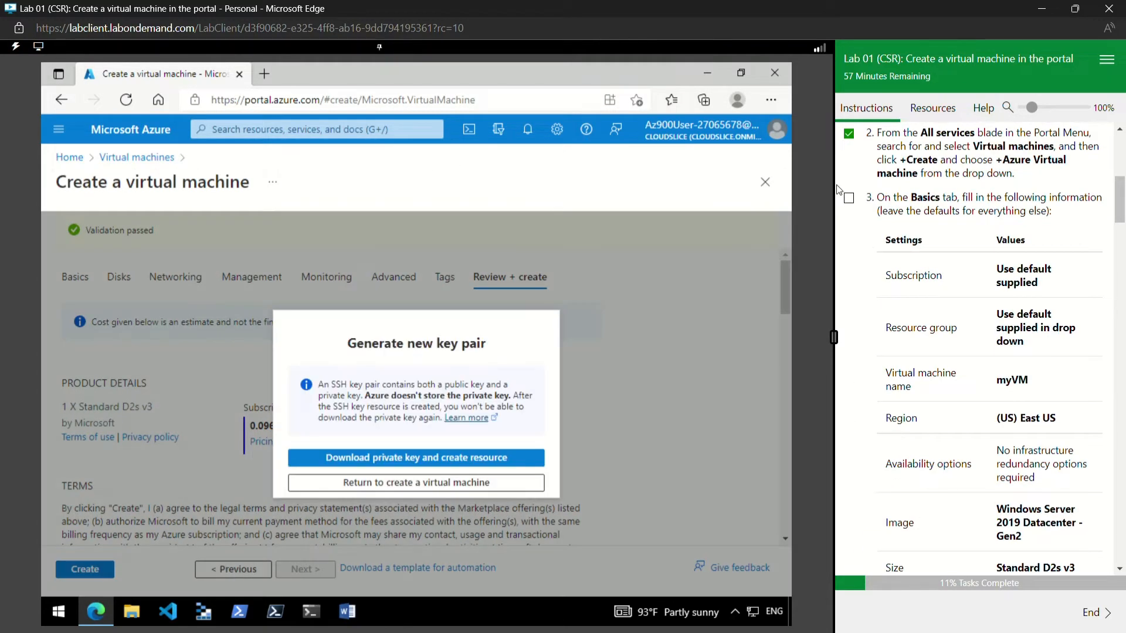
left_click(850, 199)
scroll(968, 352, "down", 5)
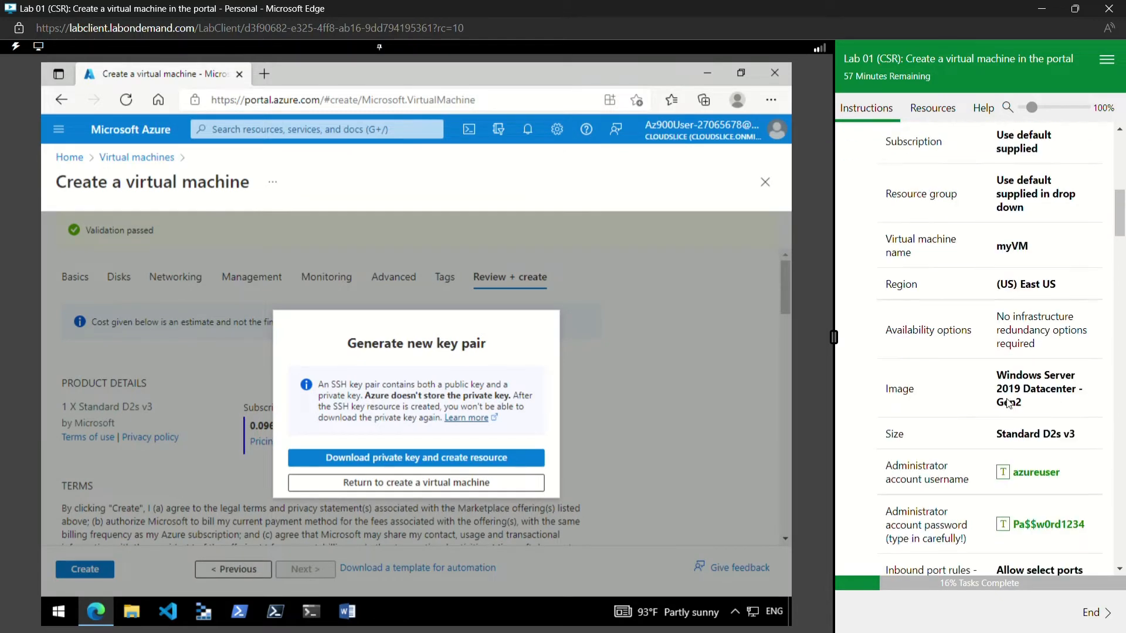
scroll(1008, 404, "down", 3)
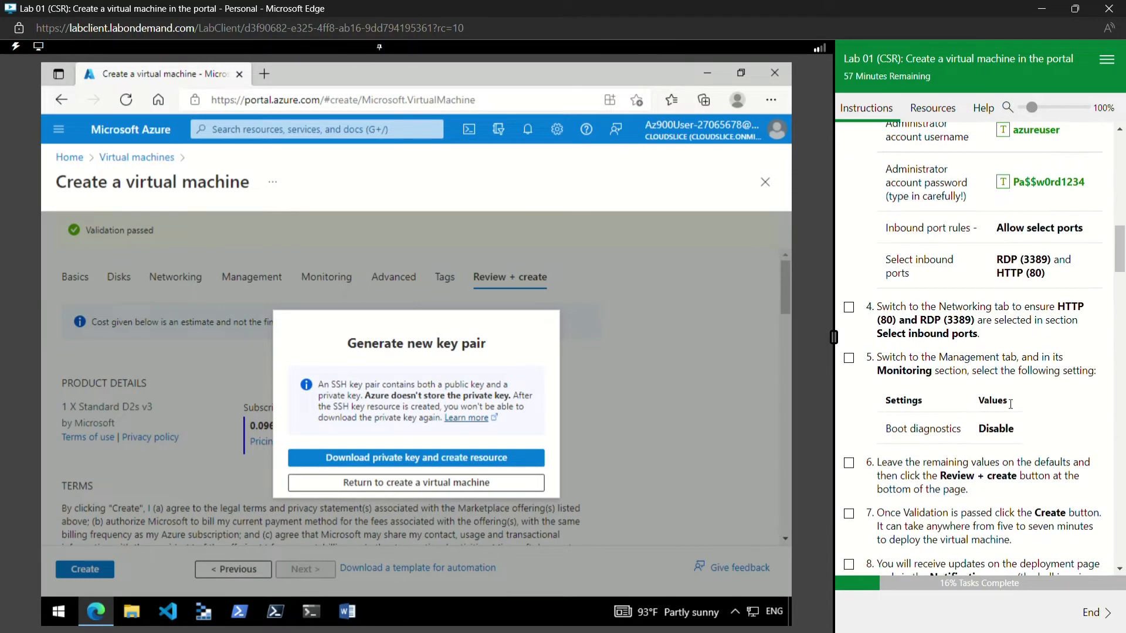
left_click(486, 486)
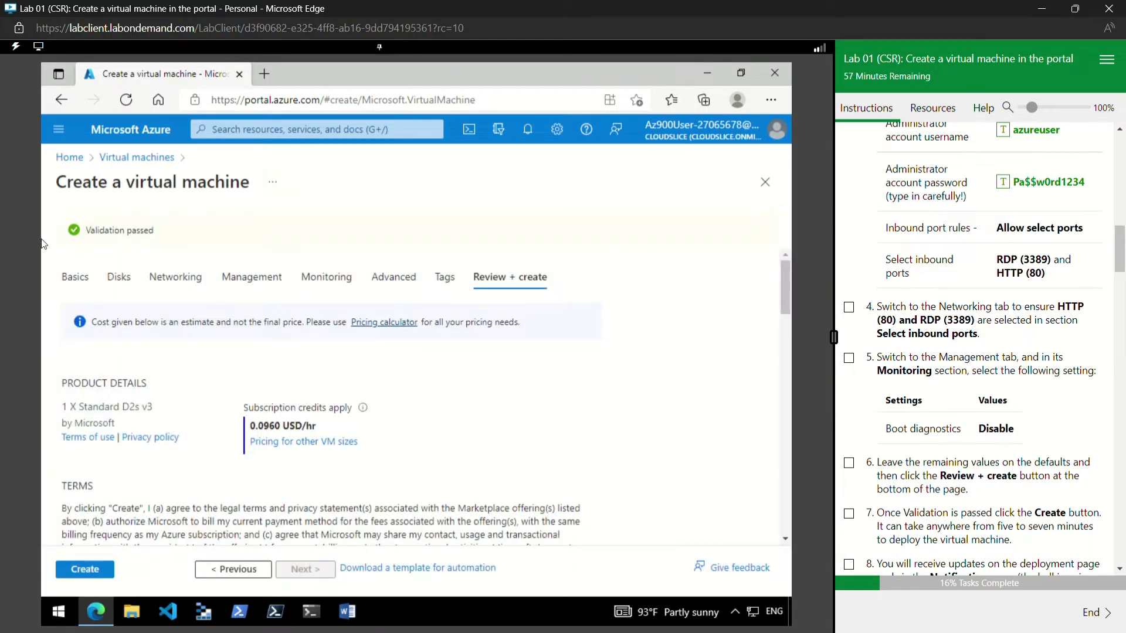
Step: Look through the Disks, Networking, Management, Monitoring, Advanced and Tags settings of the virtual machine
left_click(119, 277)
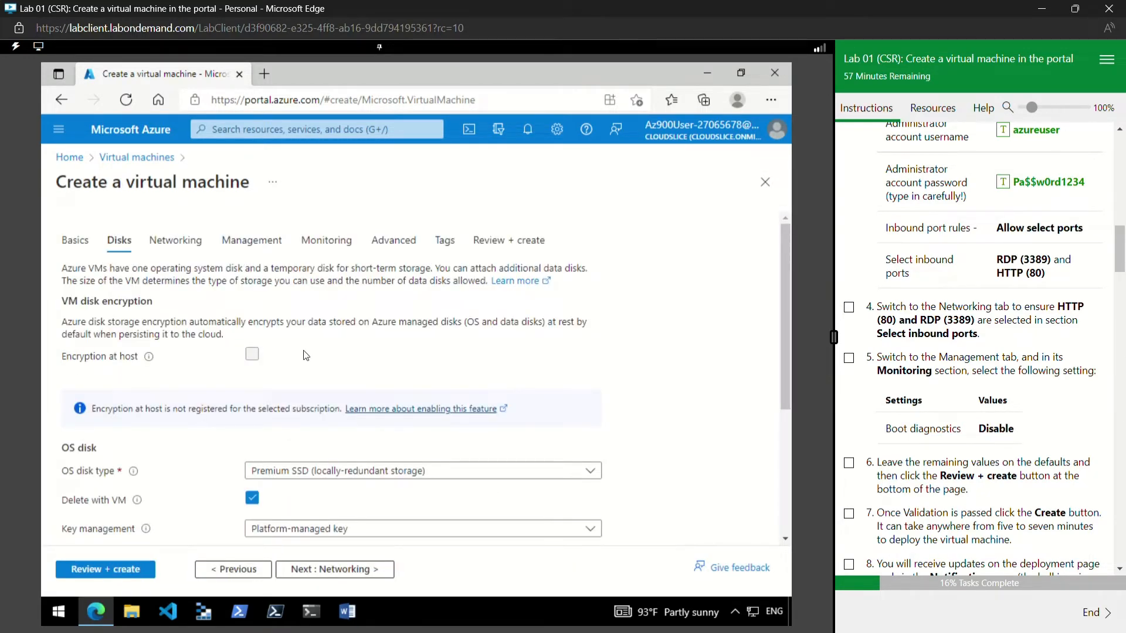
scroll(305, 356, "down", 5)
scroll(305, 356, "up", 5)
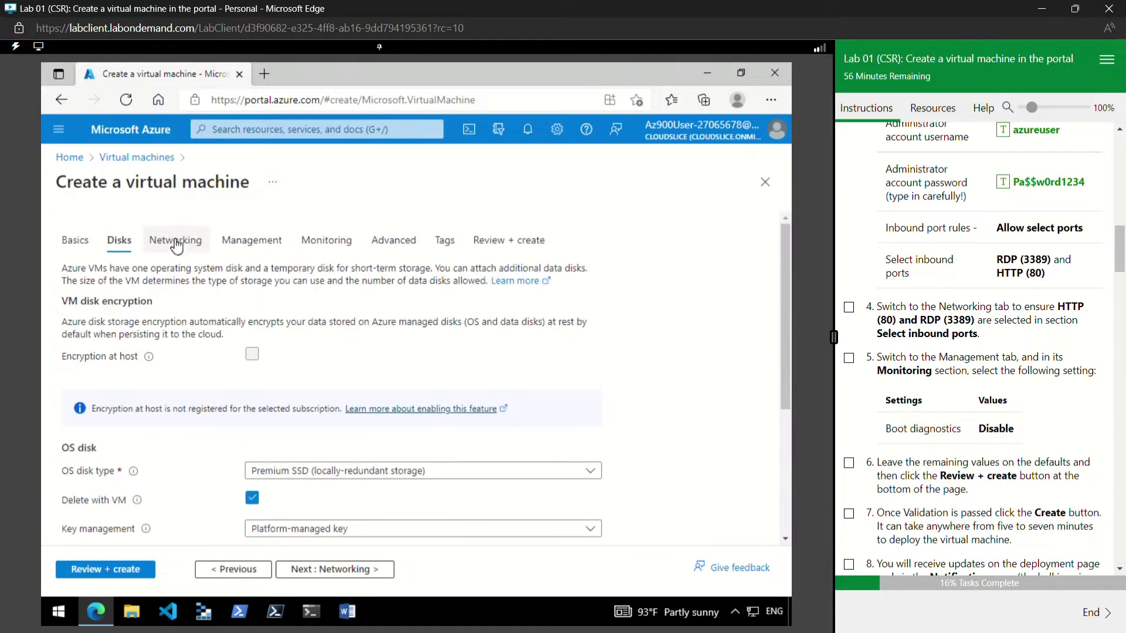
left_click(177, 245)
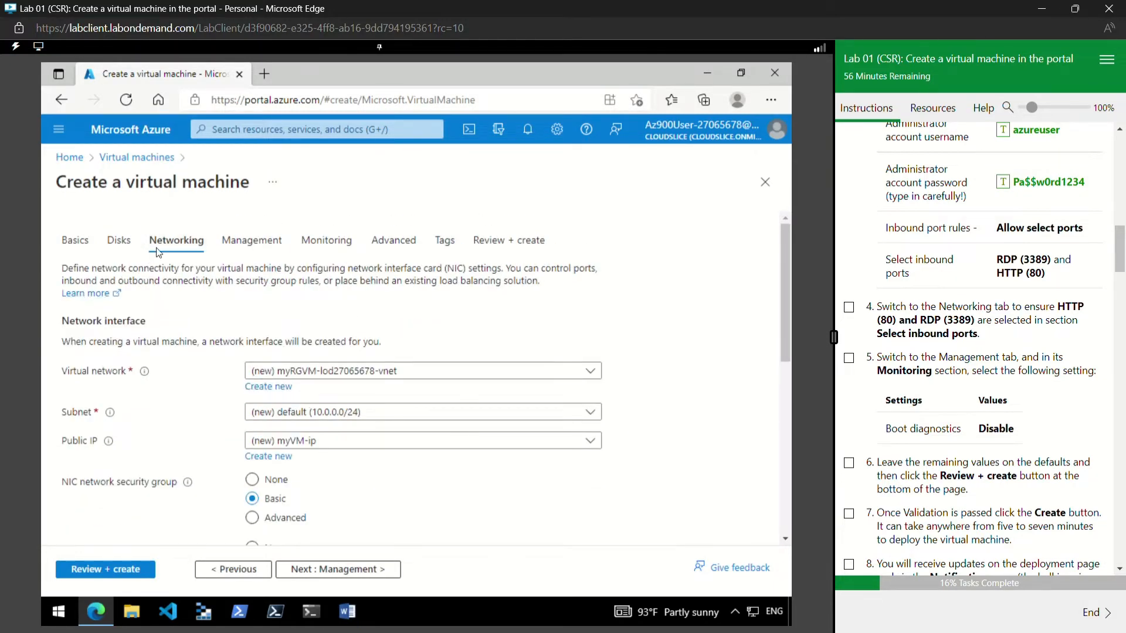
left_click(246, 242)
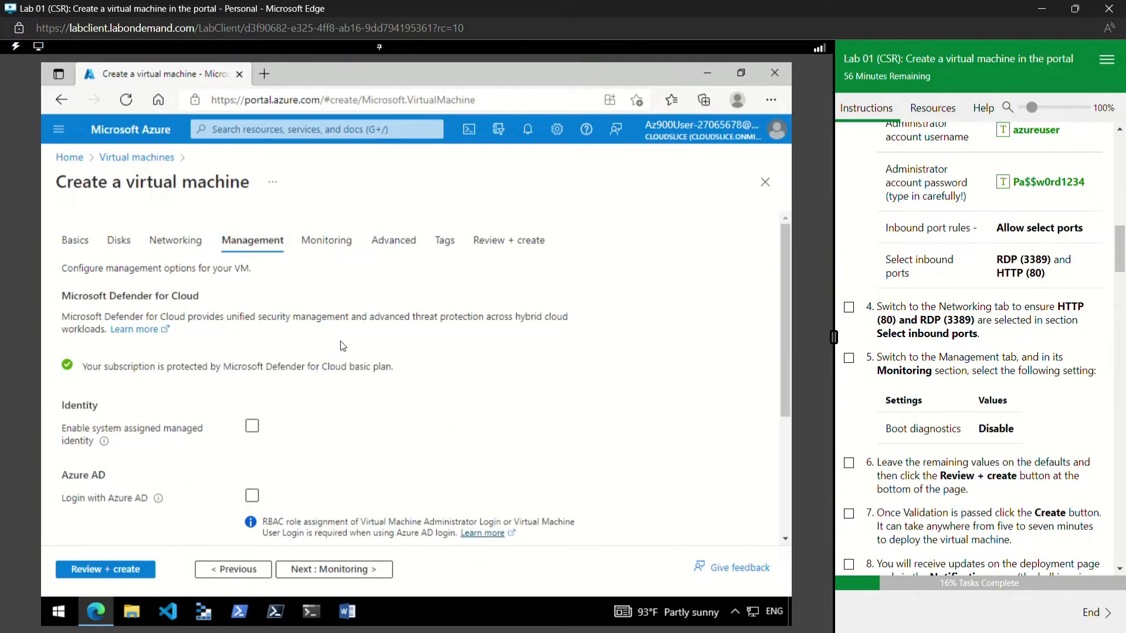
scroll(343, 346, "down", 3)
scroll(340, 227, "up", 3)
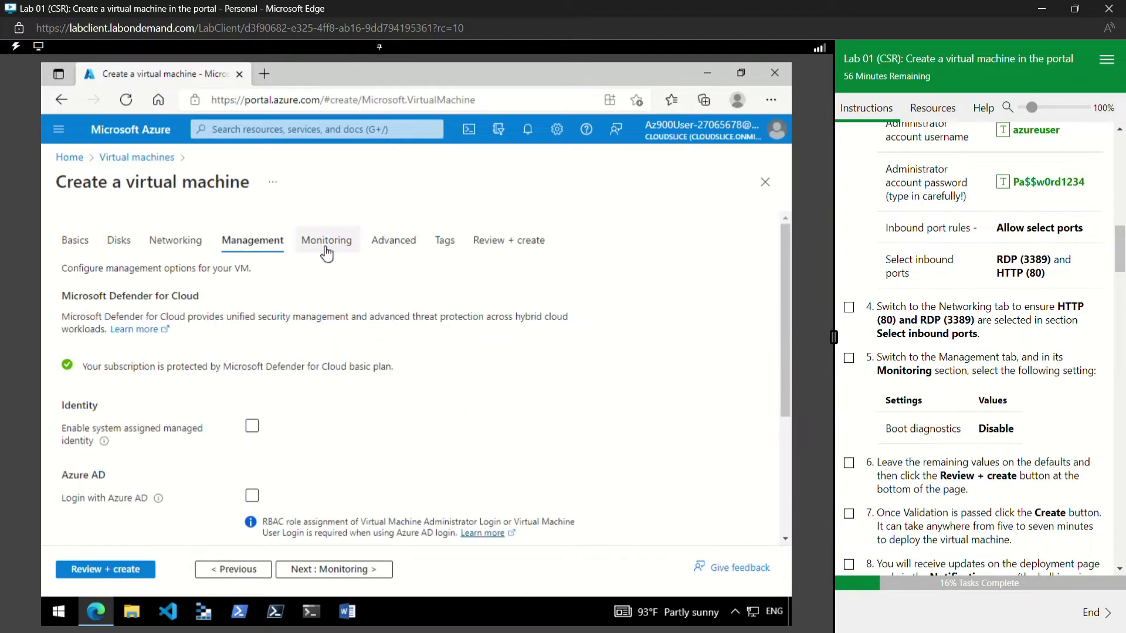
left_click(327, 241)
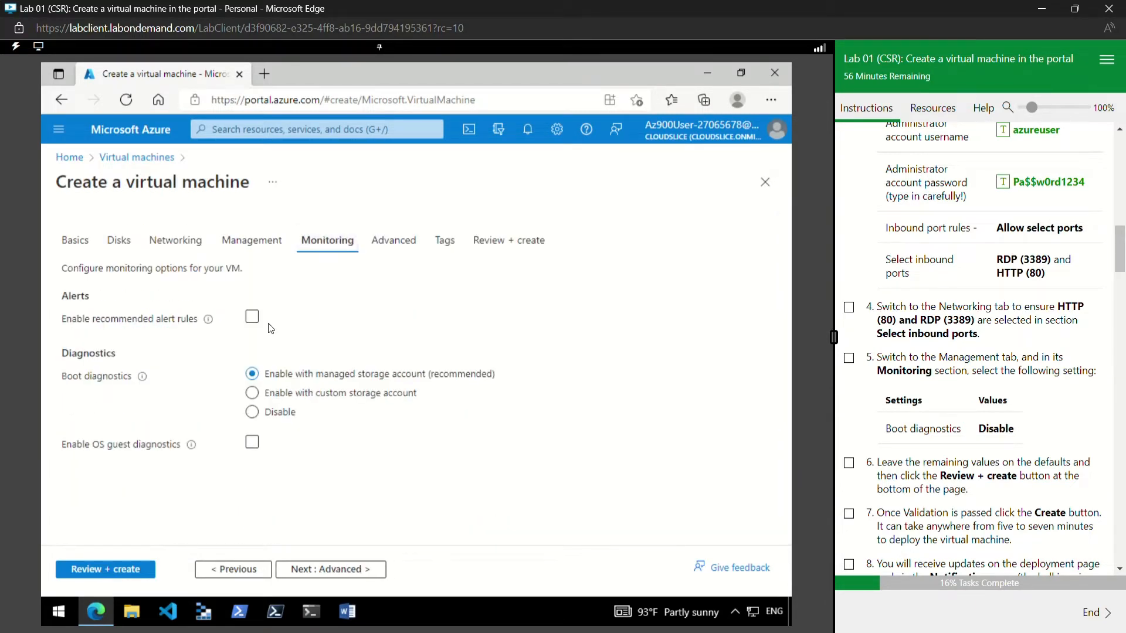
left_click(393, 241)
scroll(164, 319, "down", 10)
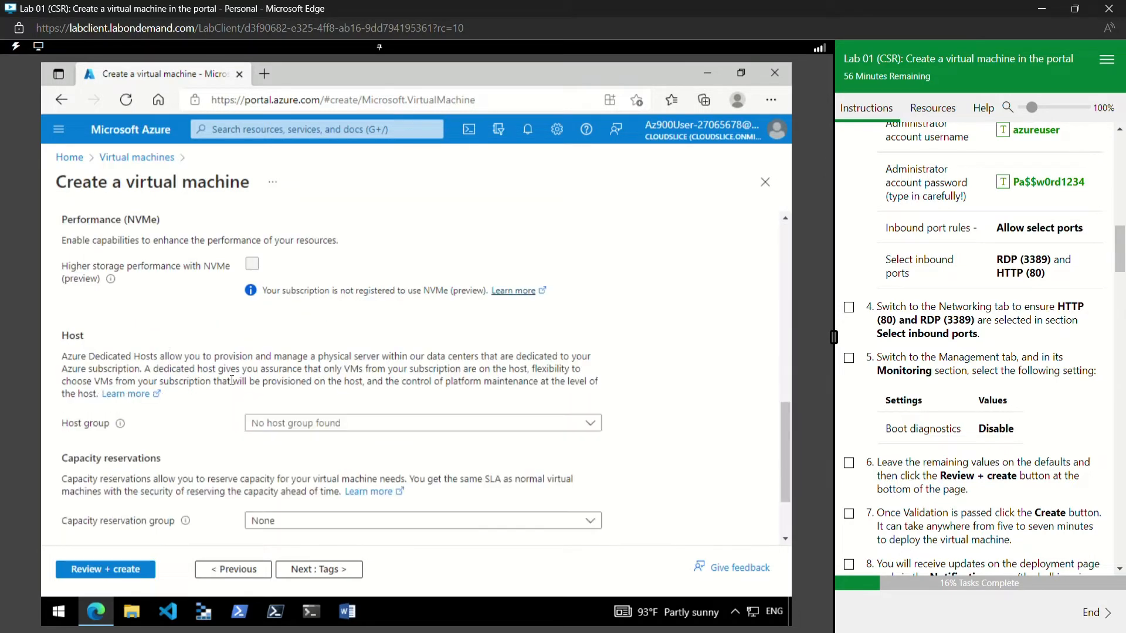
scroll(384, 258, "up", 8)
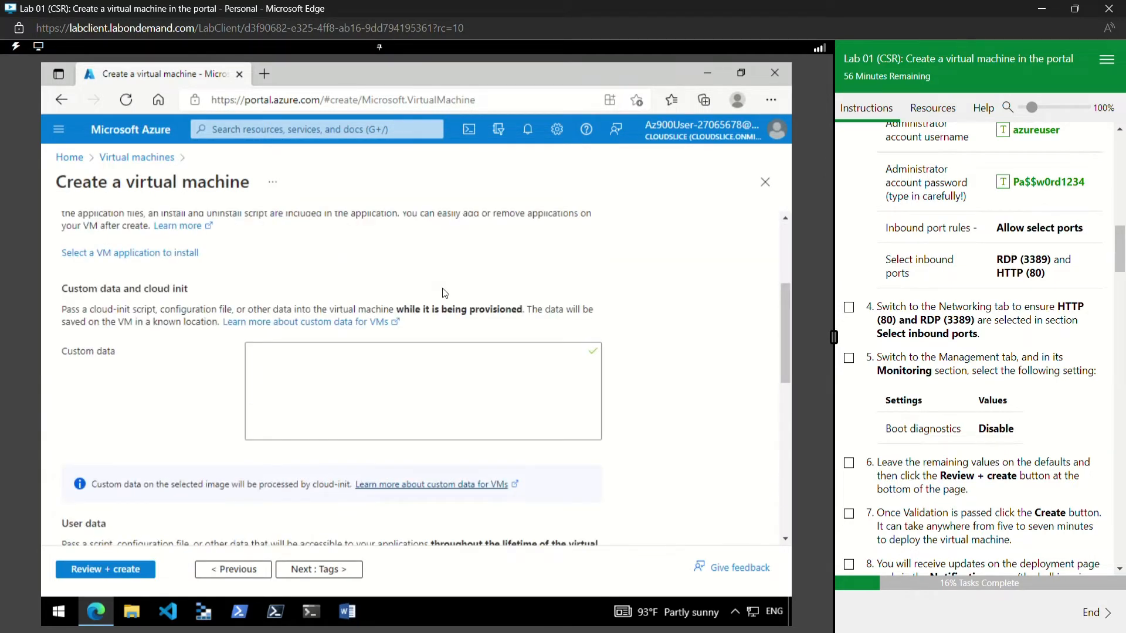
scroll(432, 271, "up", 2)
left_click(452, 242)
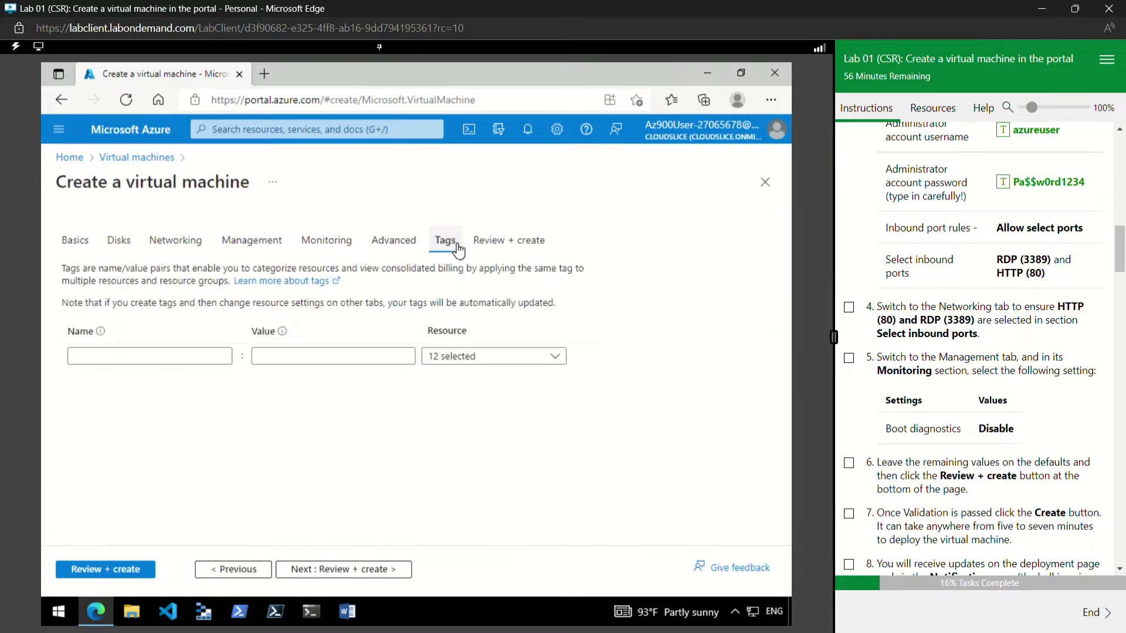
Step: Return to the basic settings and change the image to Windows Server 2019 Datacenter - Gen2 as the lab table requires
left_click(82, 245)
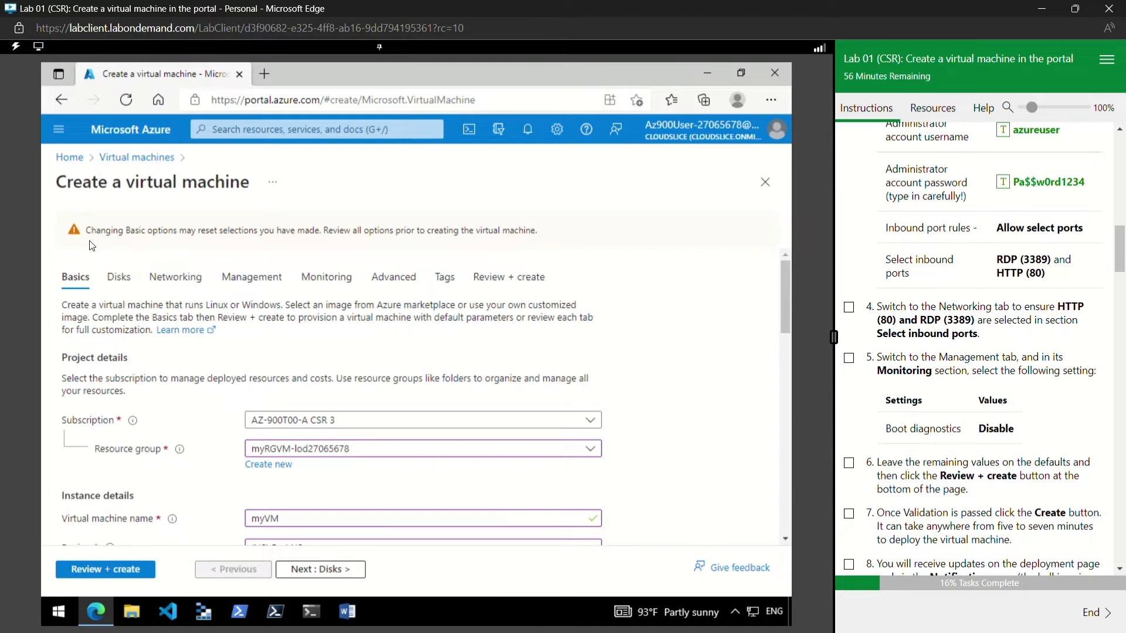
scroll(939, 330, "up", 3)
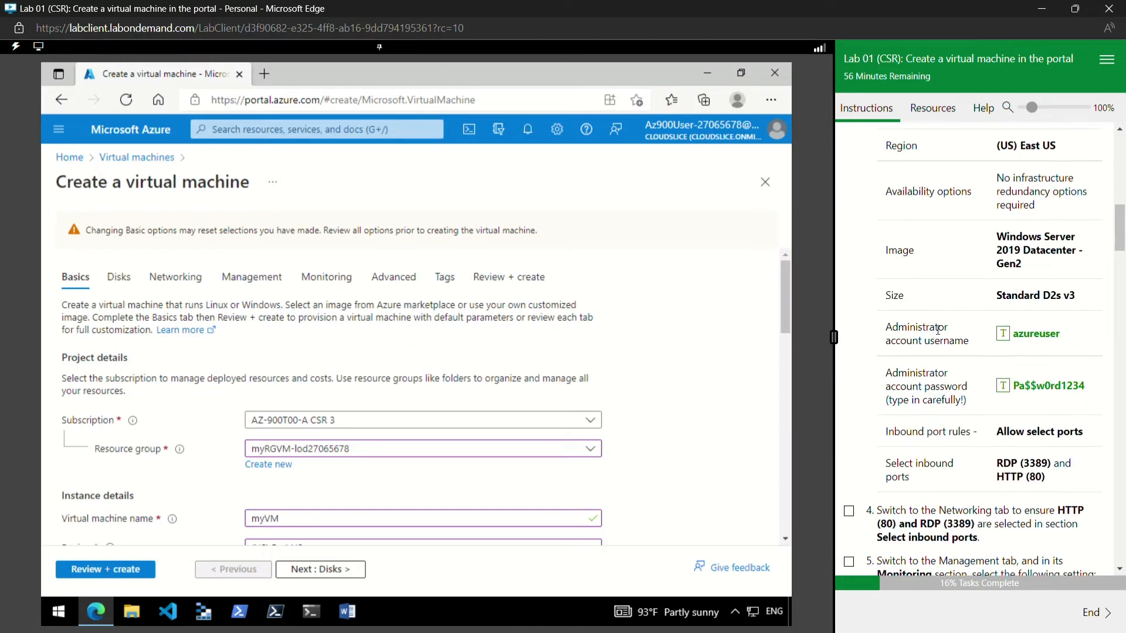
scroll(939, 330, "up", 3)
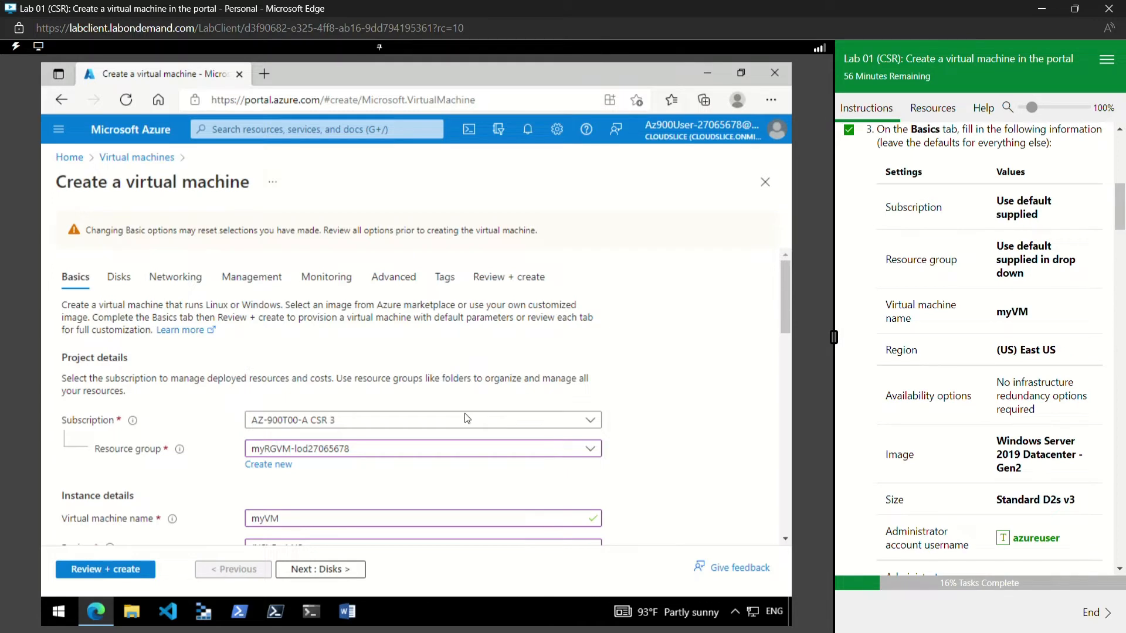
scroll(410, 435, "down", 5)
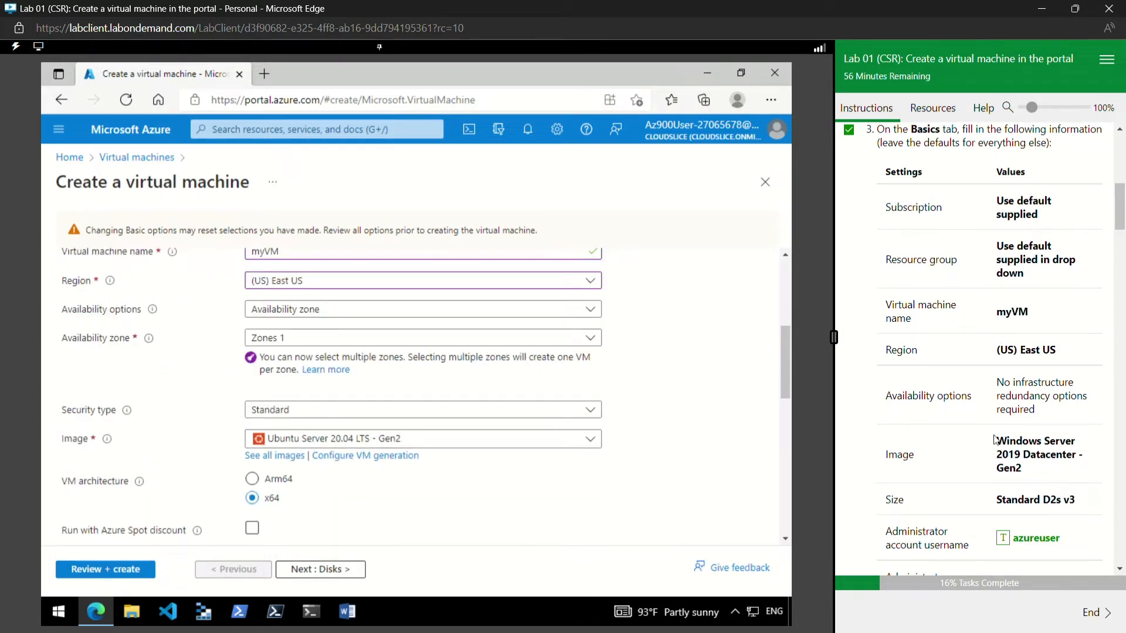
left_click(589, 441)
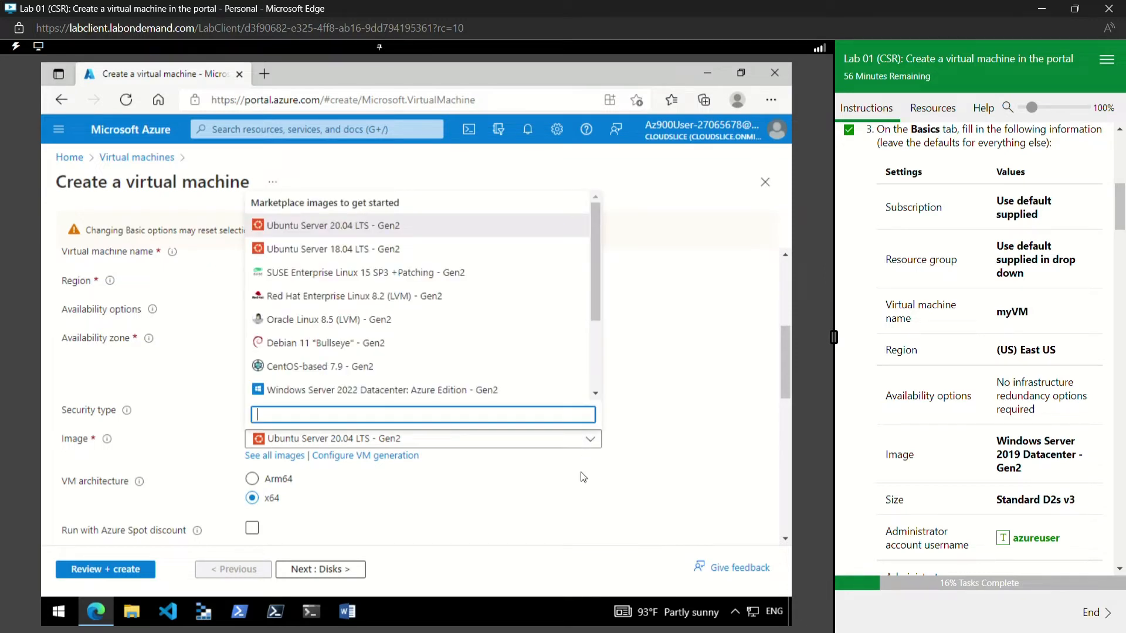
left_click(589, 441)
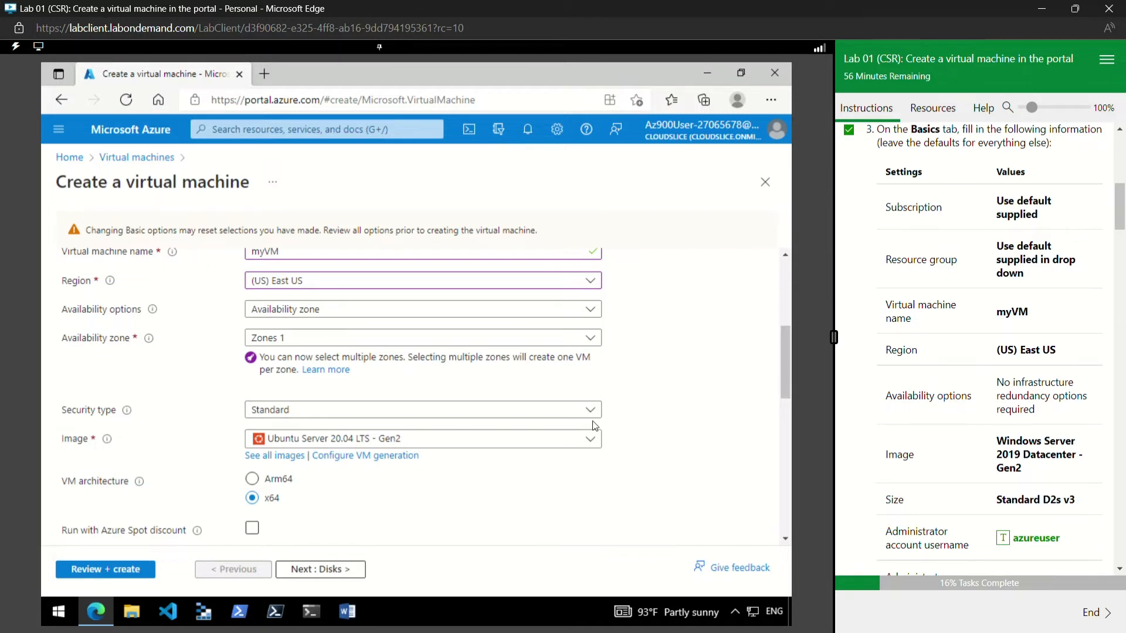
left_click(591, 440)
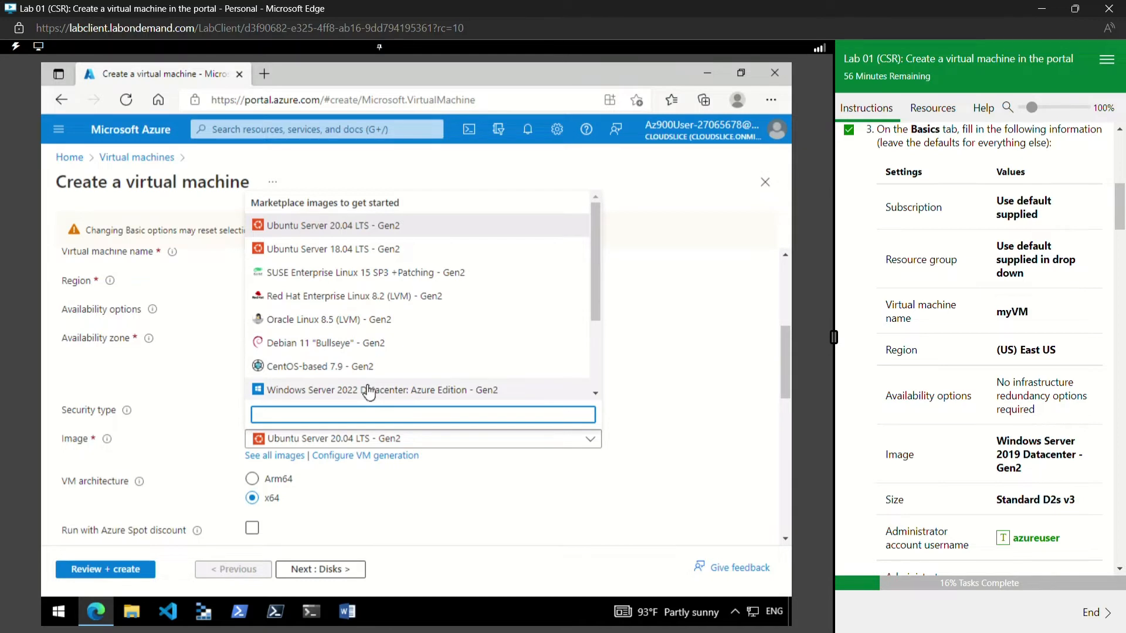
scroll(369, 392, "down", 3)
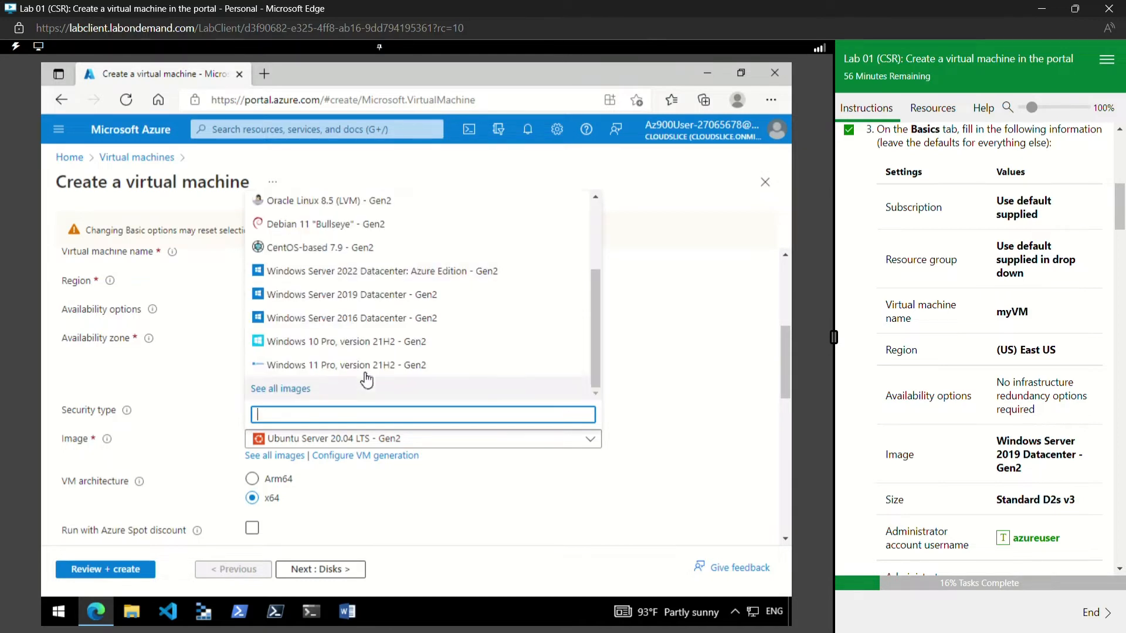
left_click(336, 299)
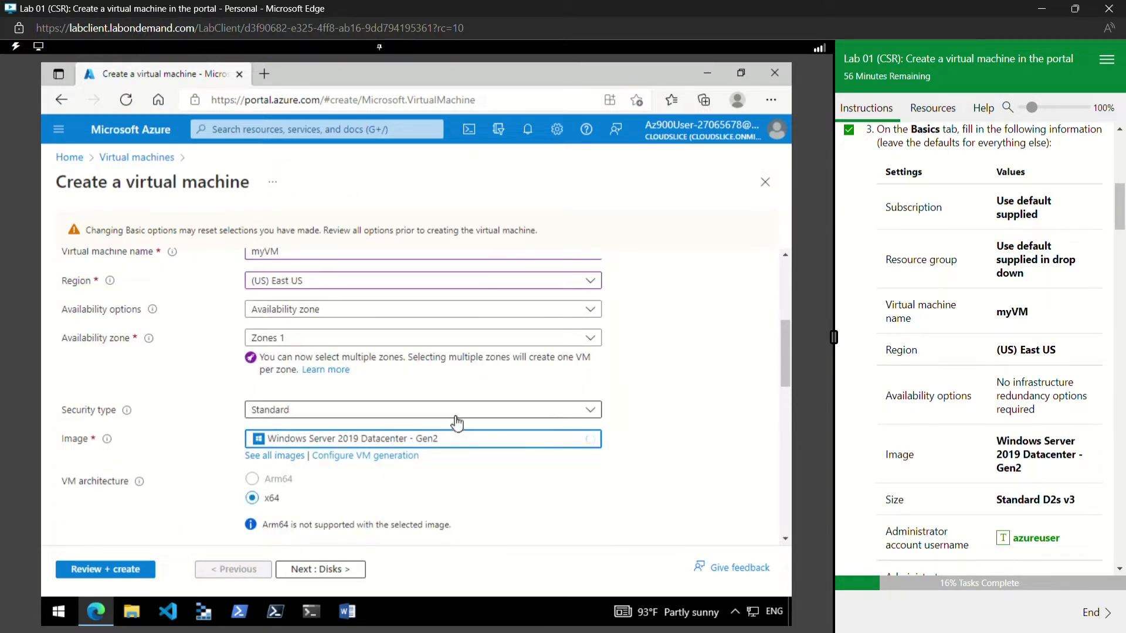
Step: Add HTTP (80) to the selected inbound ports alongside RDP (3389)
scroll(537, 456, "down", 5)
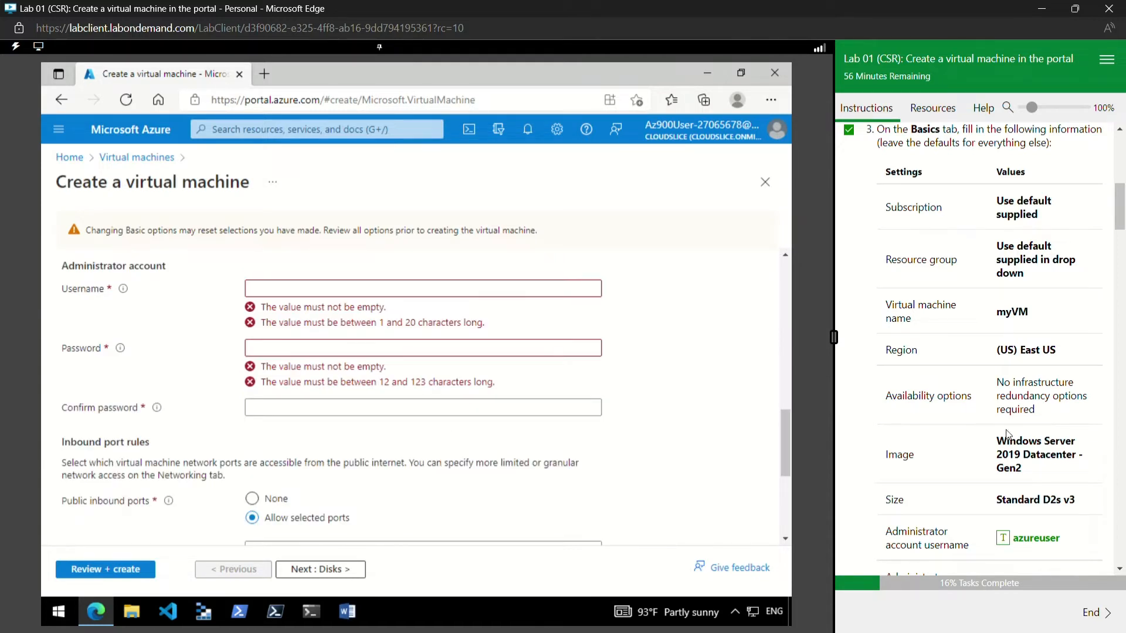
scroll(1005, 432, "down", 2)
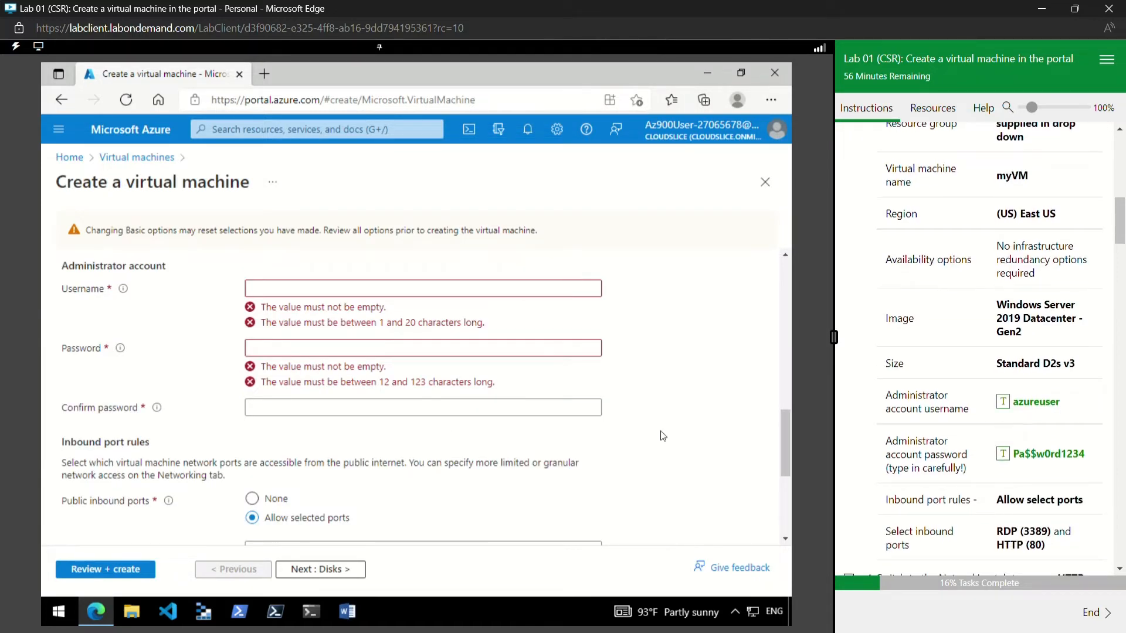
scroll(528, 410, "down", 4)
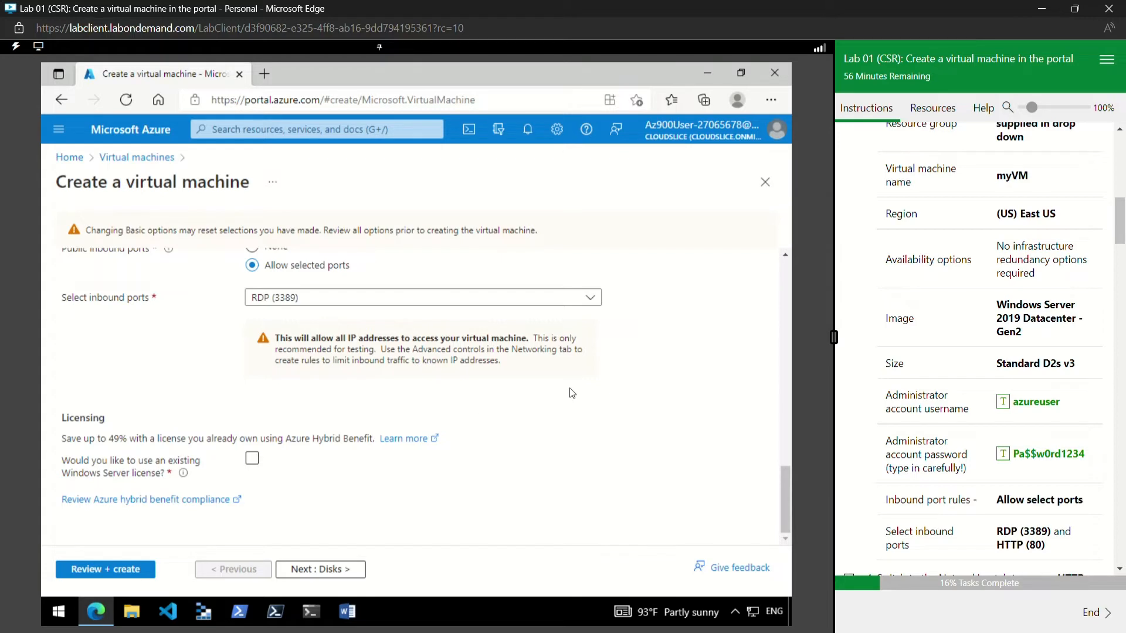
left_click(594, 305)
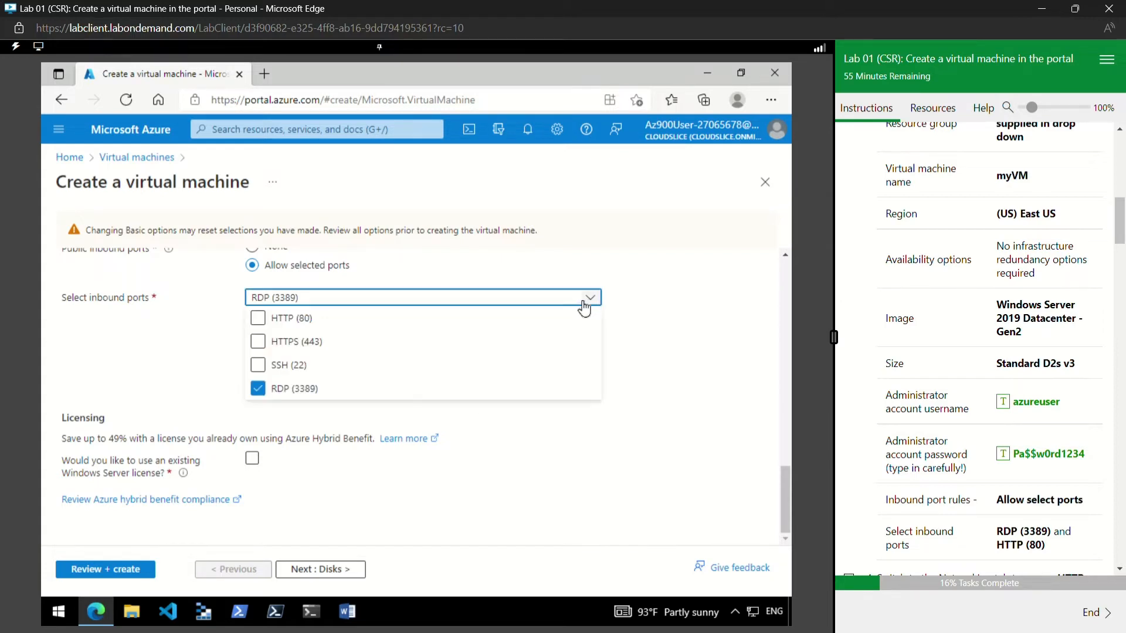
left_click(292, 319)
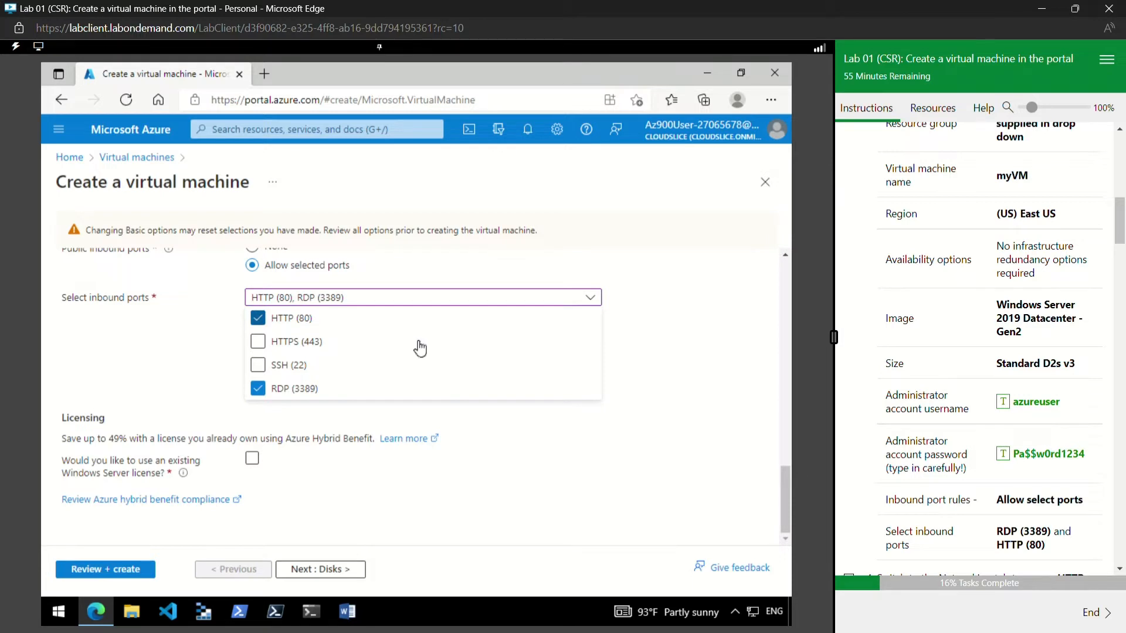
left_click(736, 480)
Step: Set the administrator username to azureuser, then enter and confirm the administrator password supplied in the lab instructions
scroll(477, 415, "up", 5)
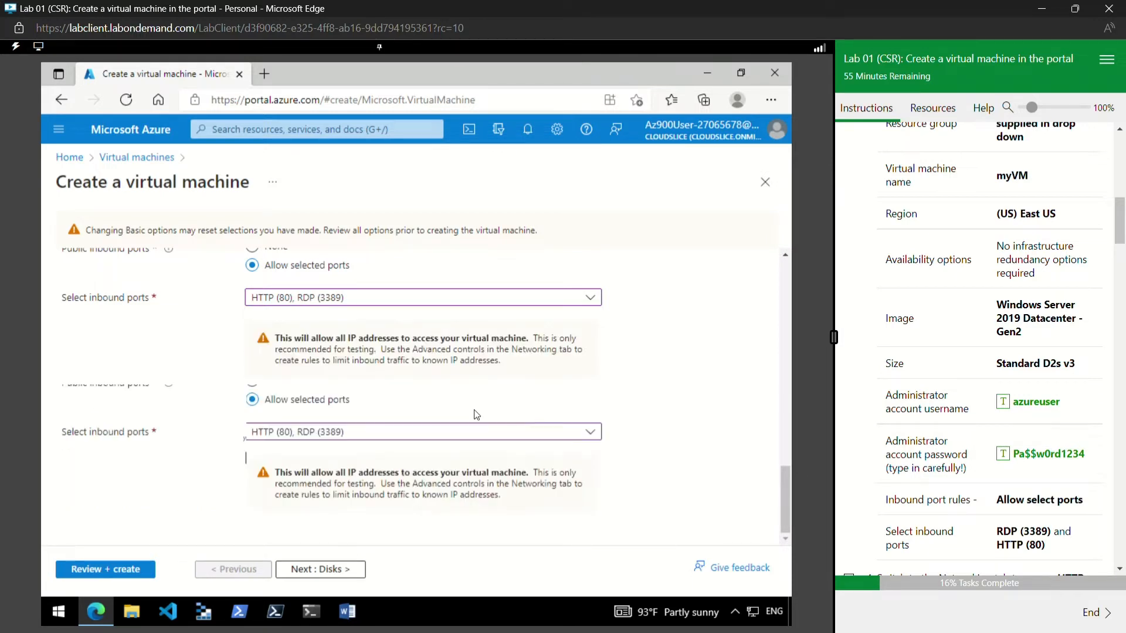
left_click(326, 304)
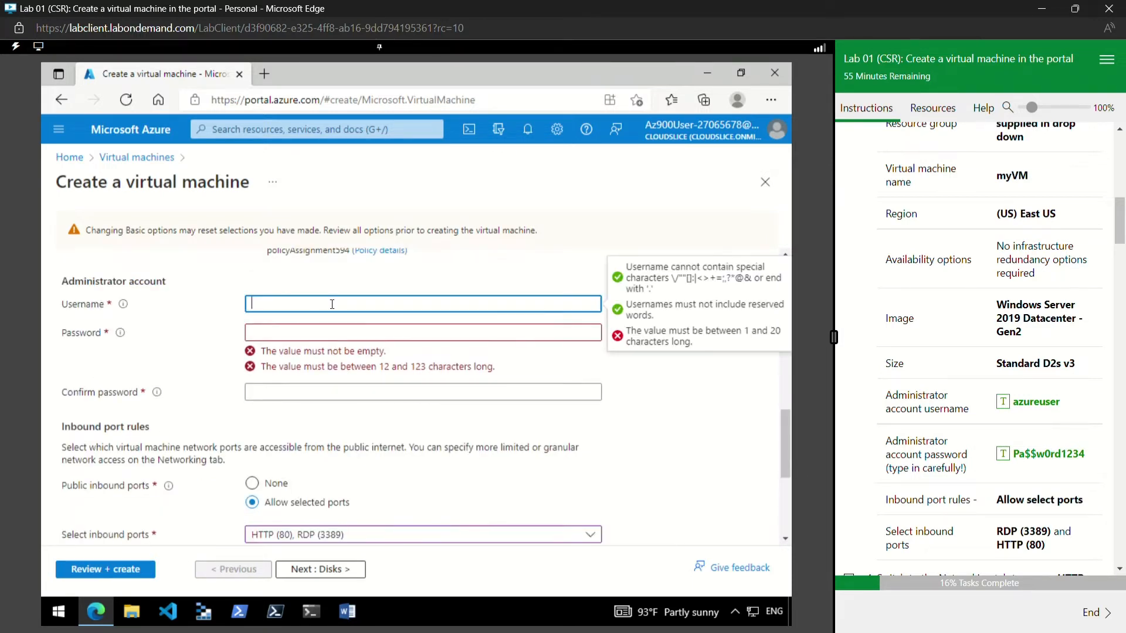
left_click(1018, 404)
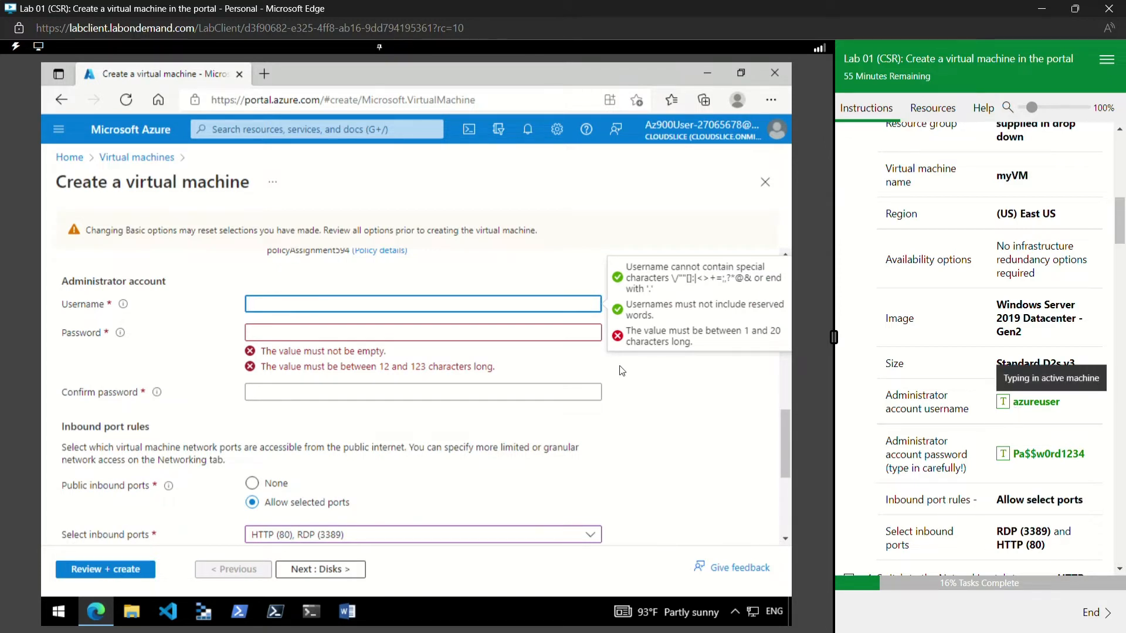
left_click(455, 340)
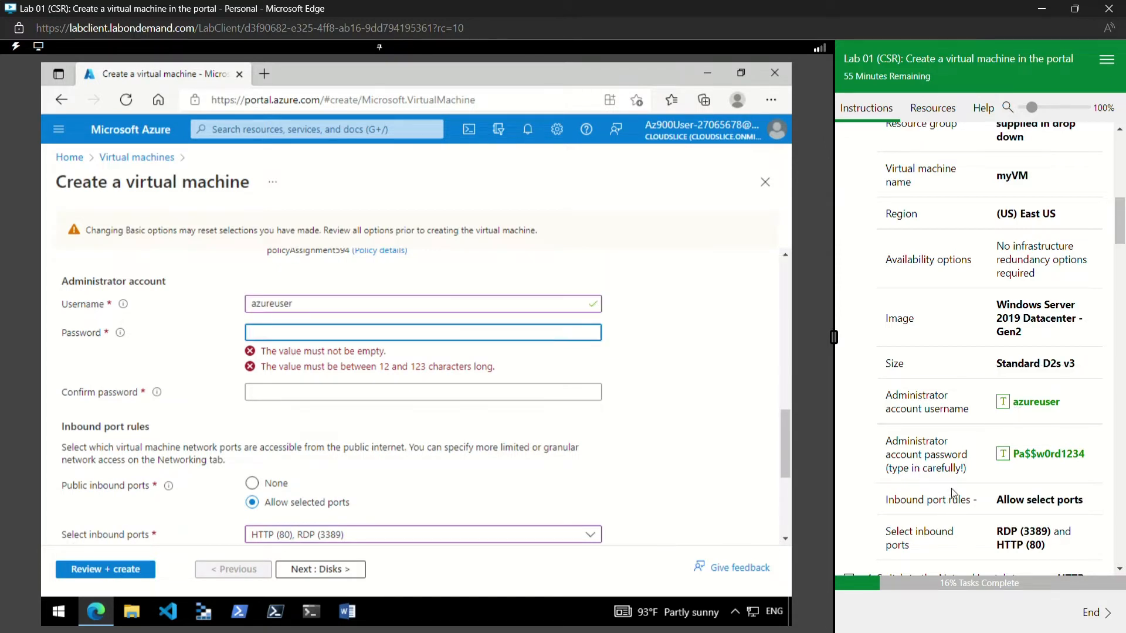
left_click(1007, 462)
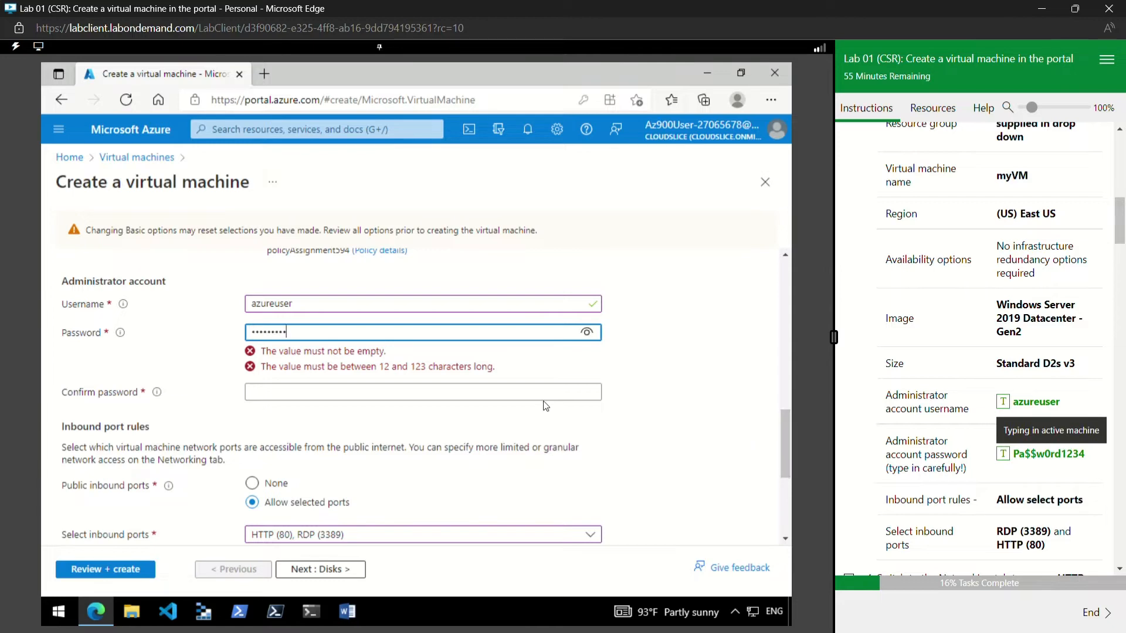
key("Tab")
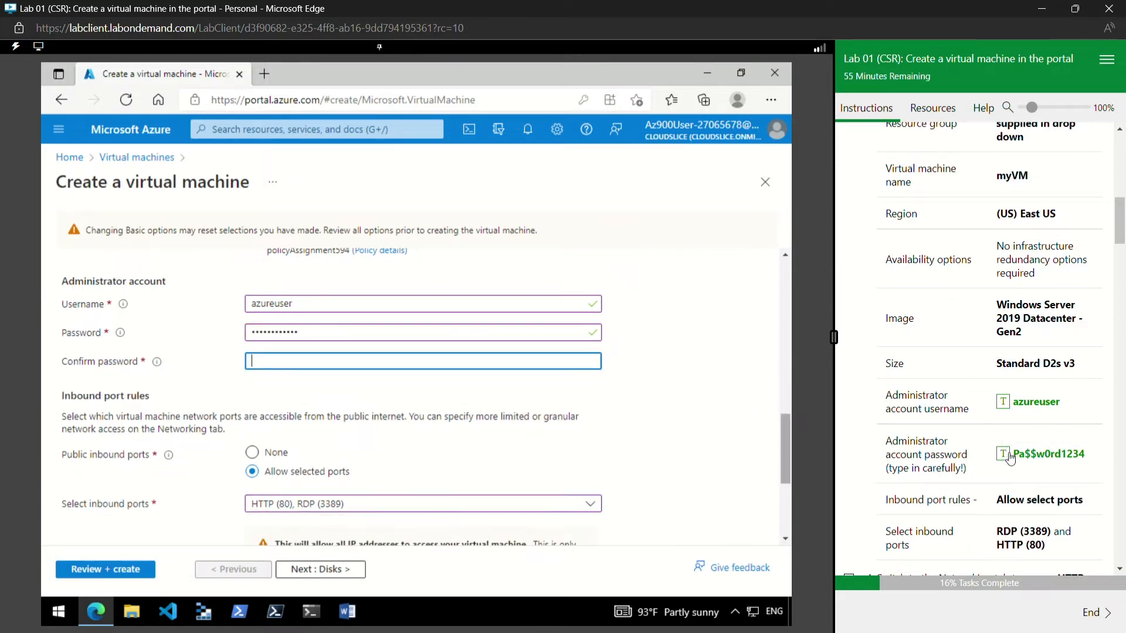
scroll(623, 427, "down", 4)
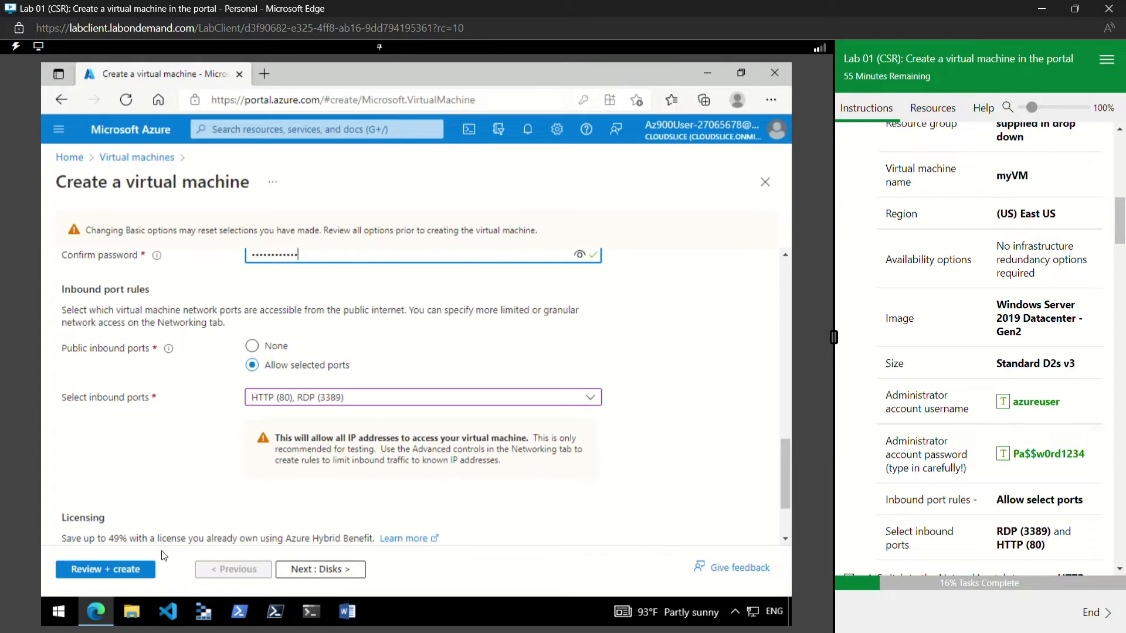
Step: Validate the virtual machine configuration, decline saving the password in the browser, and start the deployment
left_click(145, 569)
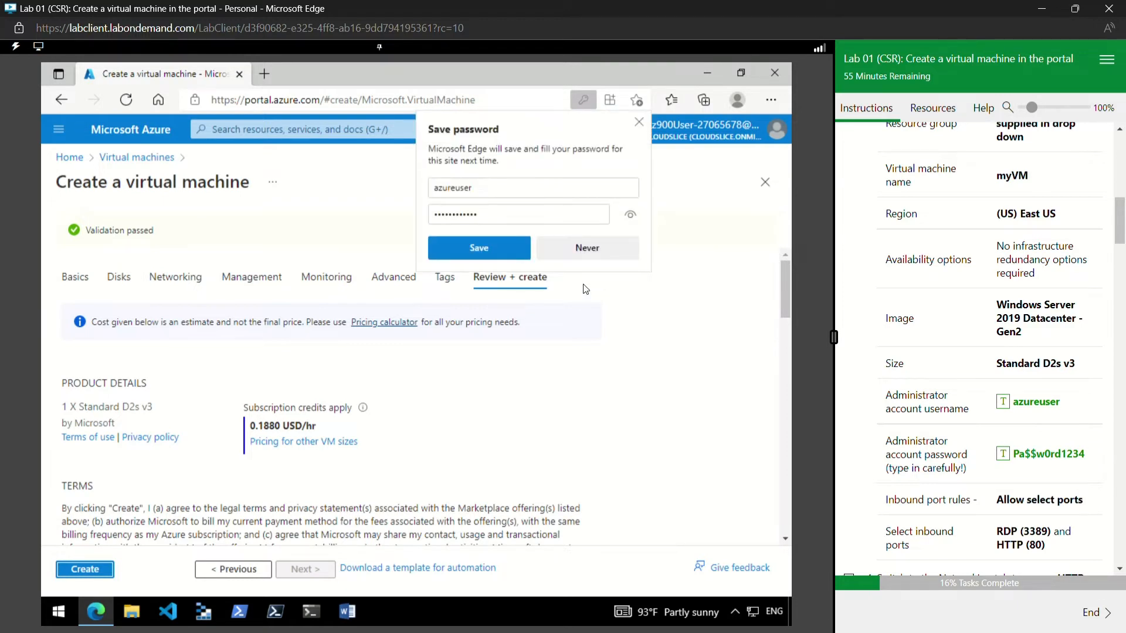
left_click(589, 251)
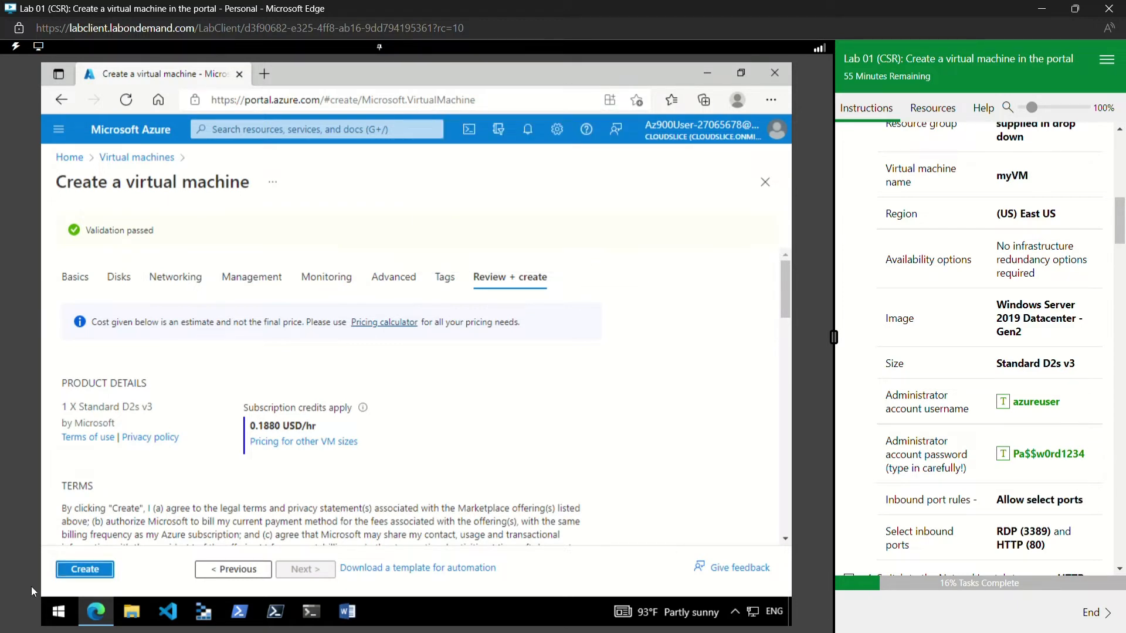
left_click(85, 569)
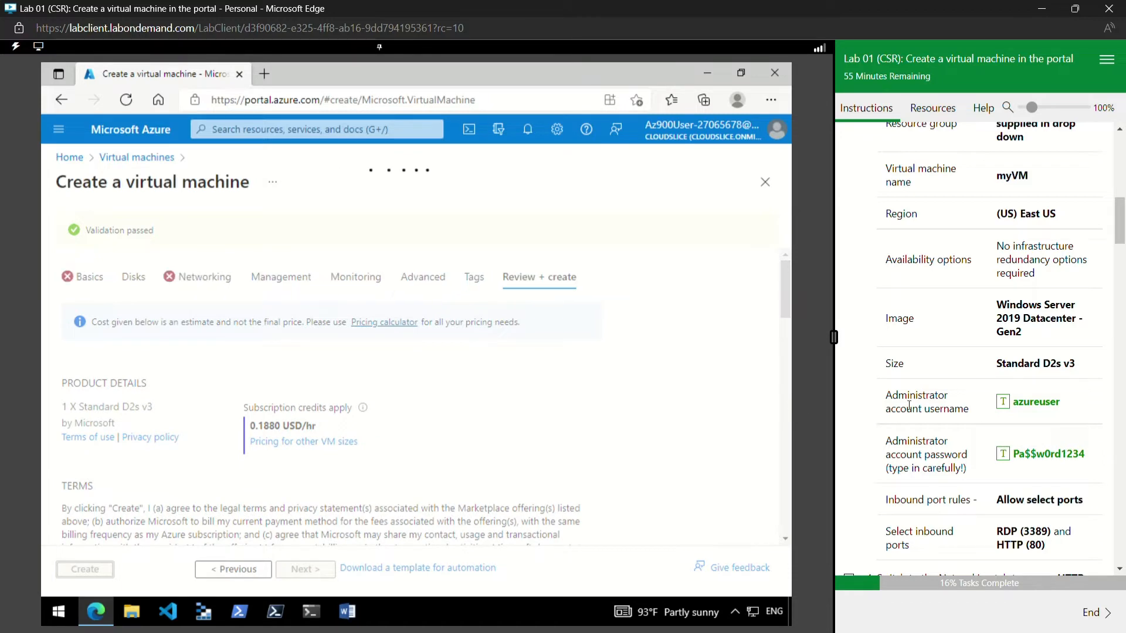
Step: Mark steps 4 to 8 of the virtual machine creation task as complete in the lab instructions
scroll(910, 404, "down", 3)
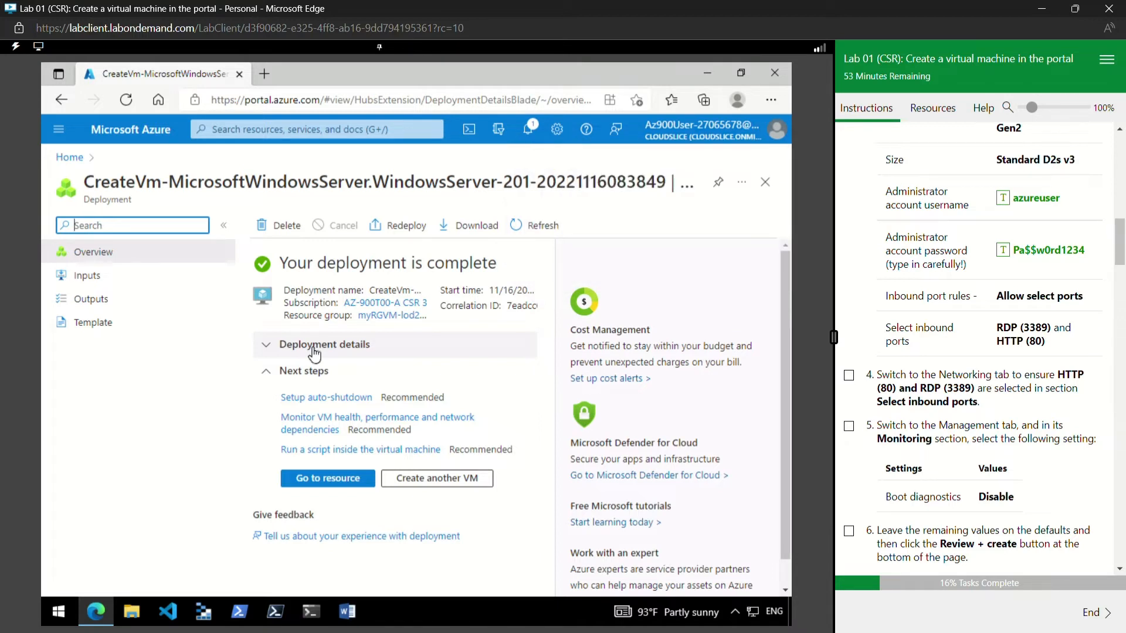
scroll(1056, 400, "down", 1)
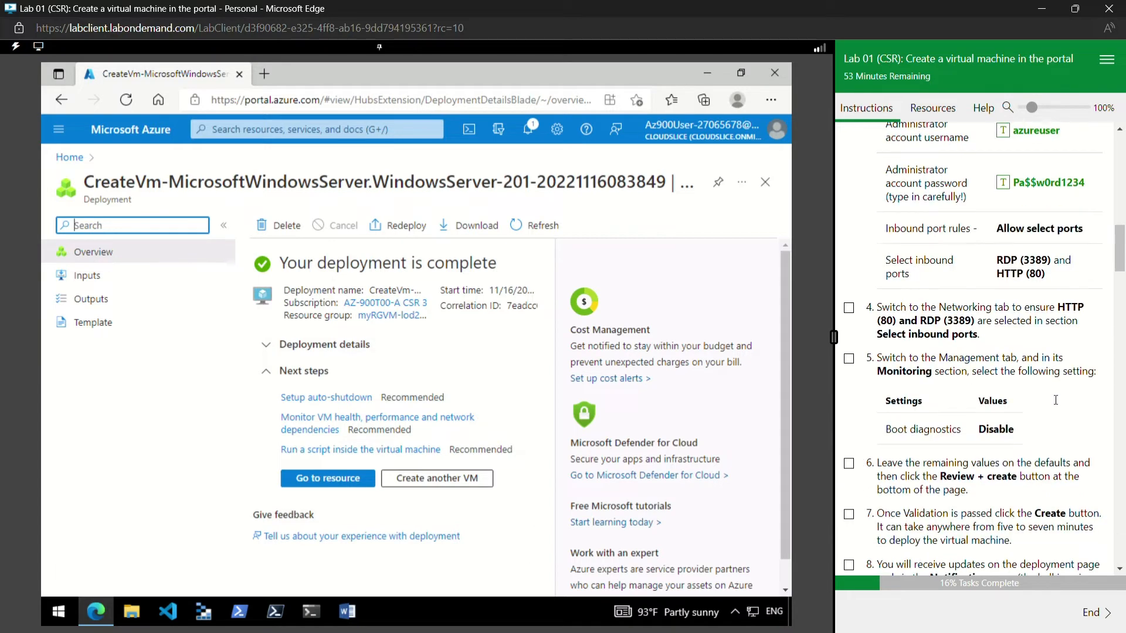
scroll(1056, 400, "down", 2)
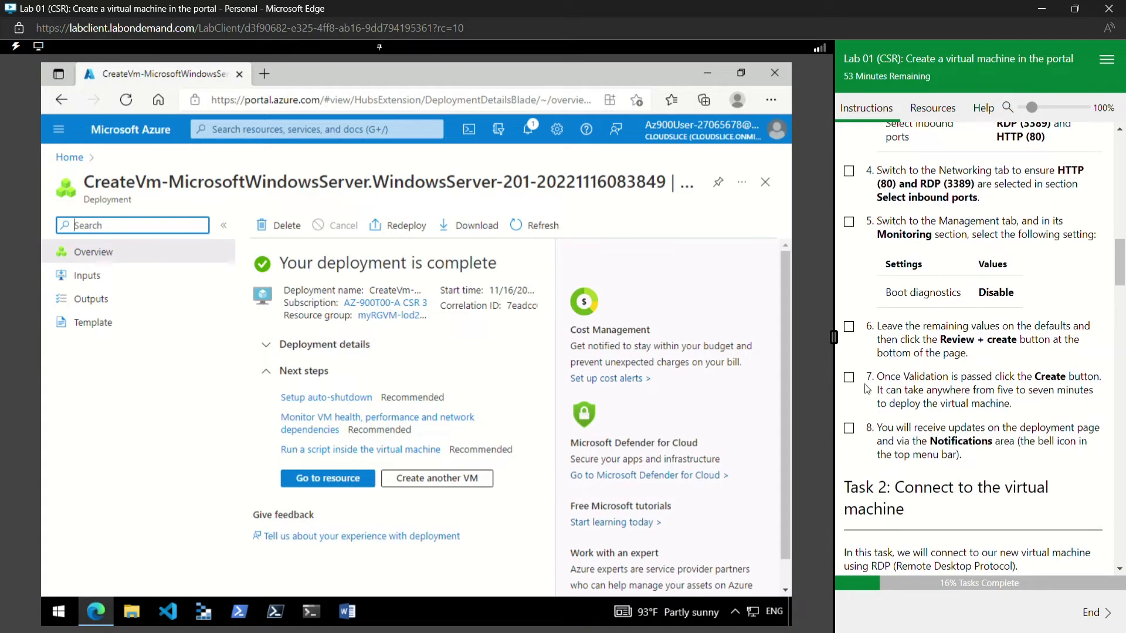
left_click(848, 171)
left_click(849, 222)
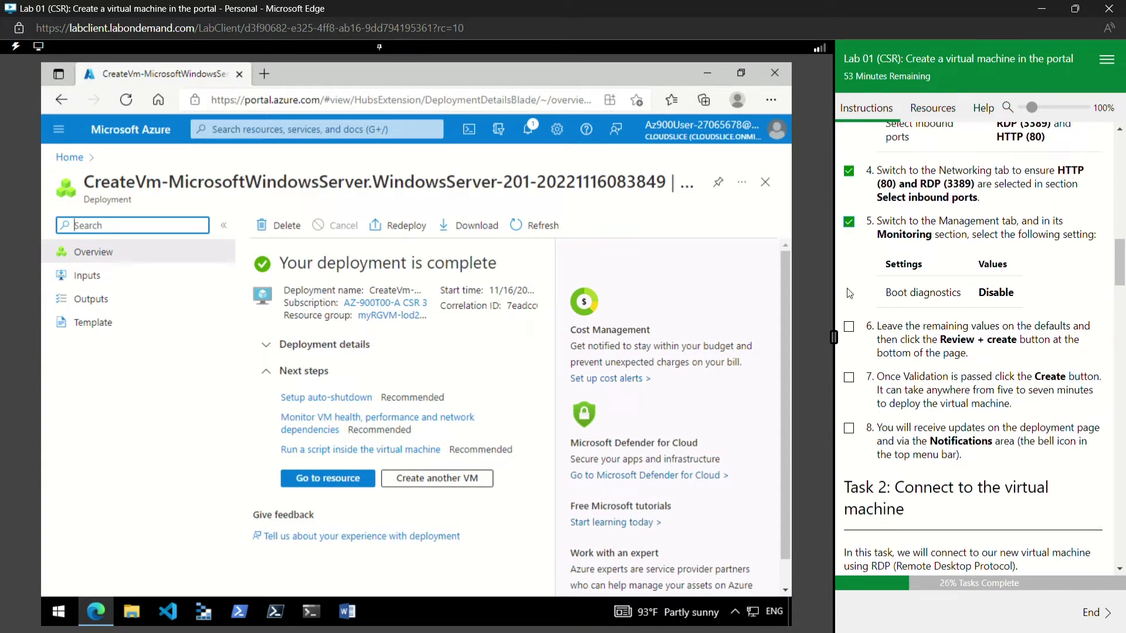
left_click(848, 326)
left_click(849, 378)
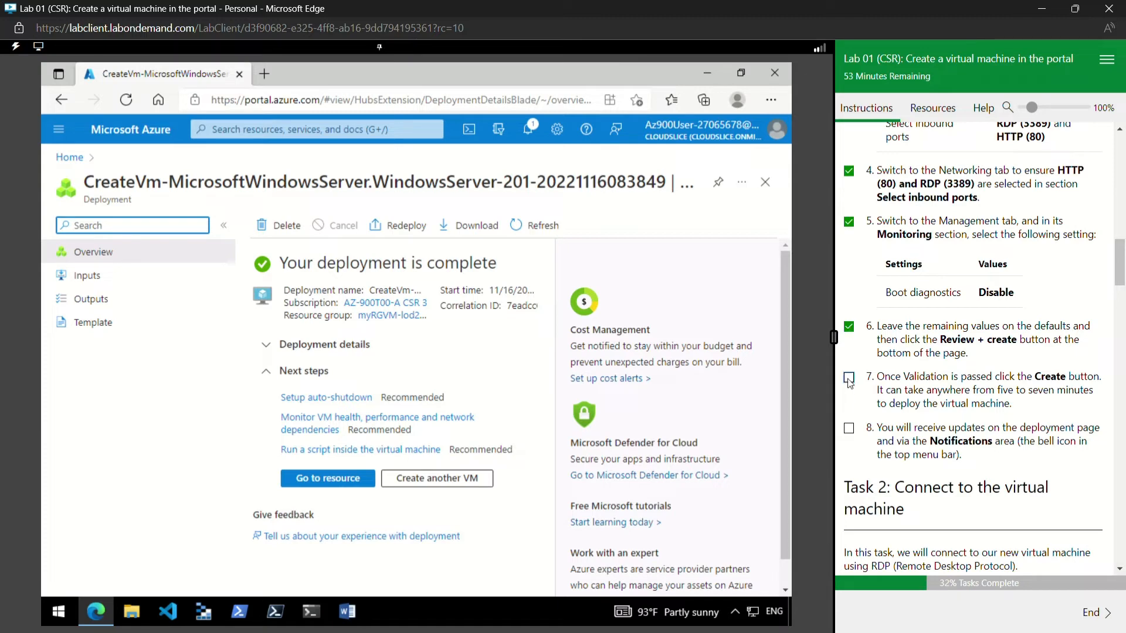
left_click(848, 427)
scroll(974, 477, "down", 2)
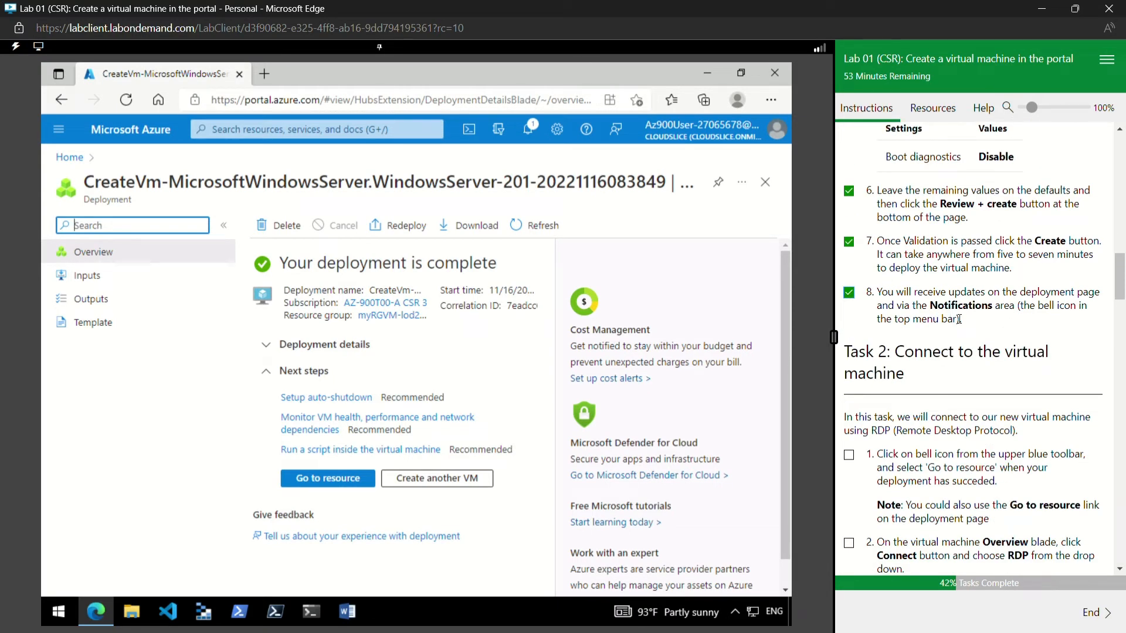
Step: Go to the deployed myVM resource from the deployment notification and mark step 1 of Task 2 as complete
scroll(959, 319, "down", 2)
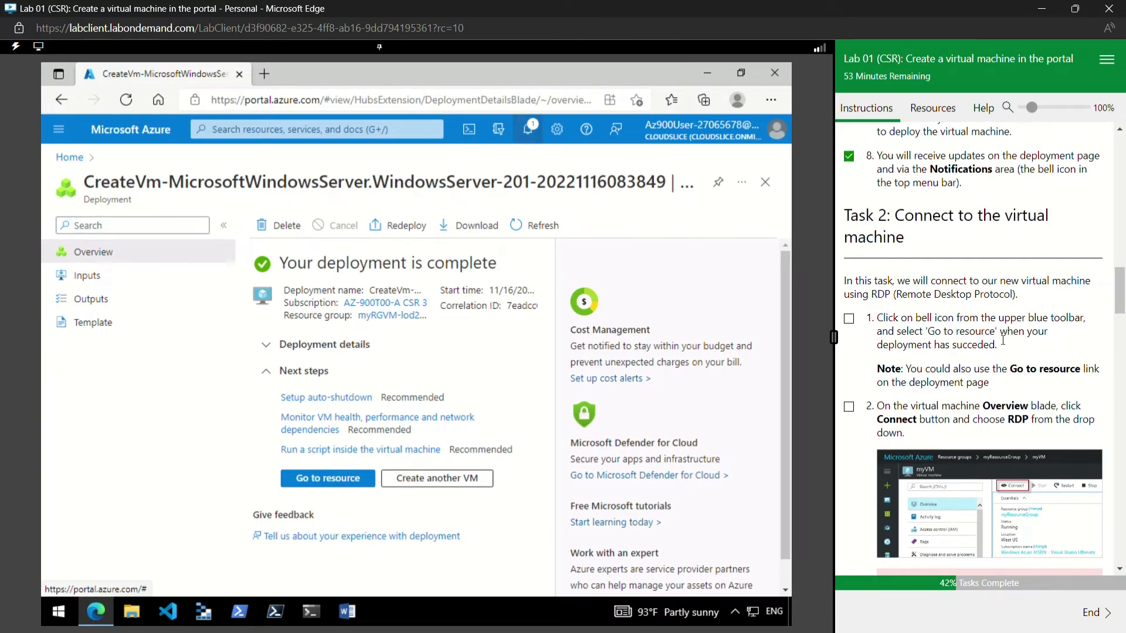
left_click(463, 300)
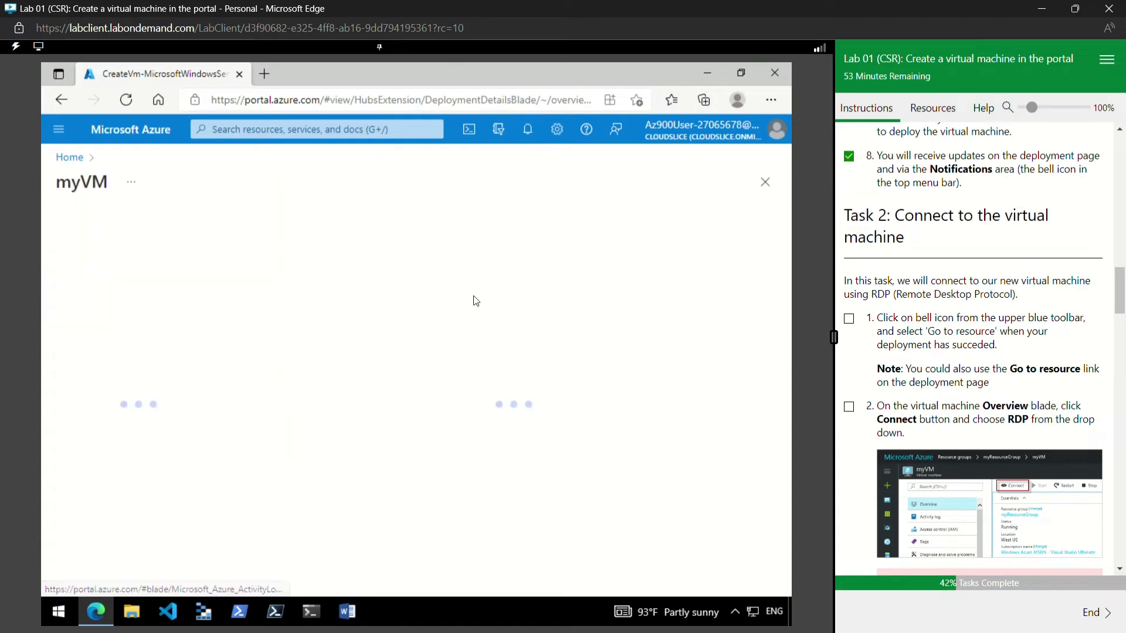
left_click(848, 318)
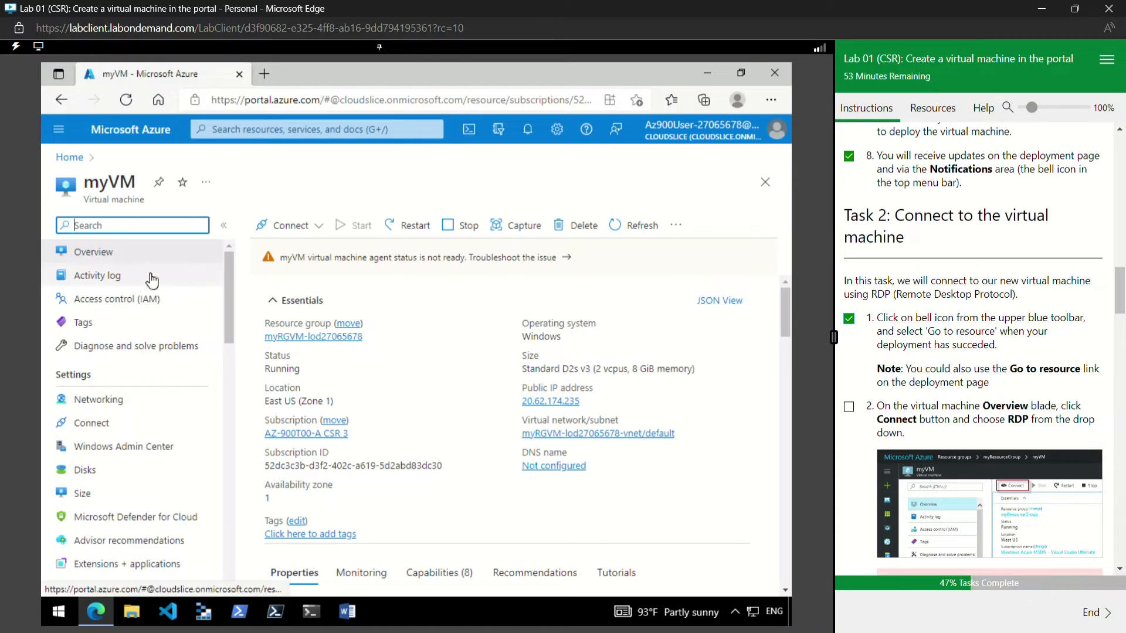
Step: Bring up the RDP connection options for myVM and mark step 2 of Task 2 as complete
left_click(290, 233)
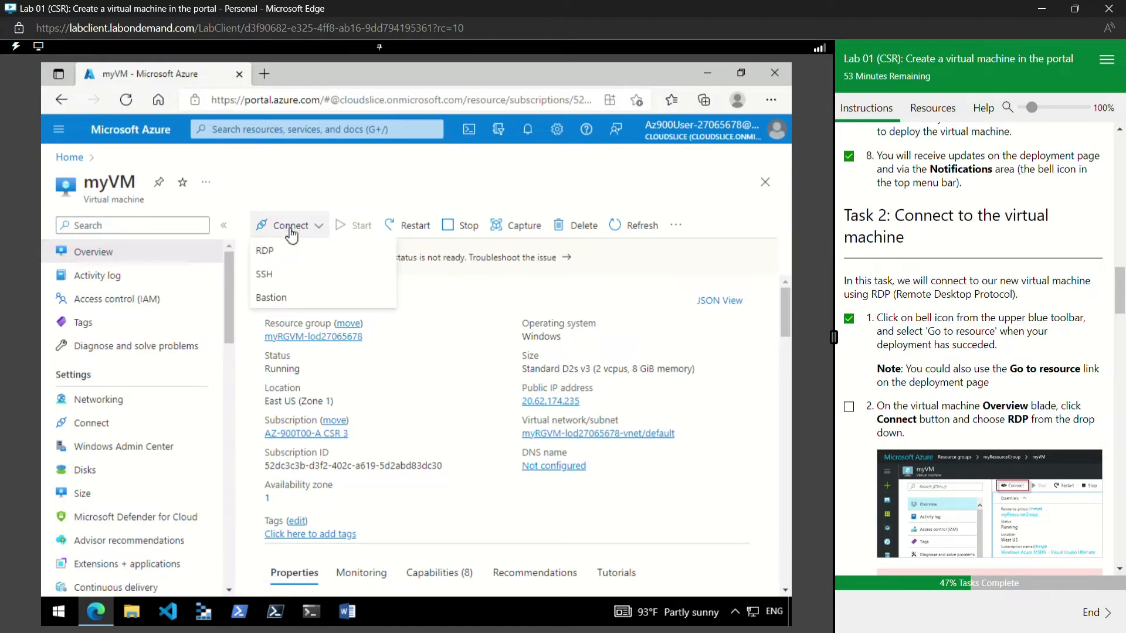
left_click(265, 251)
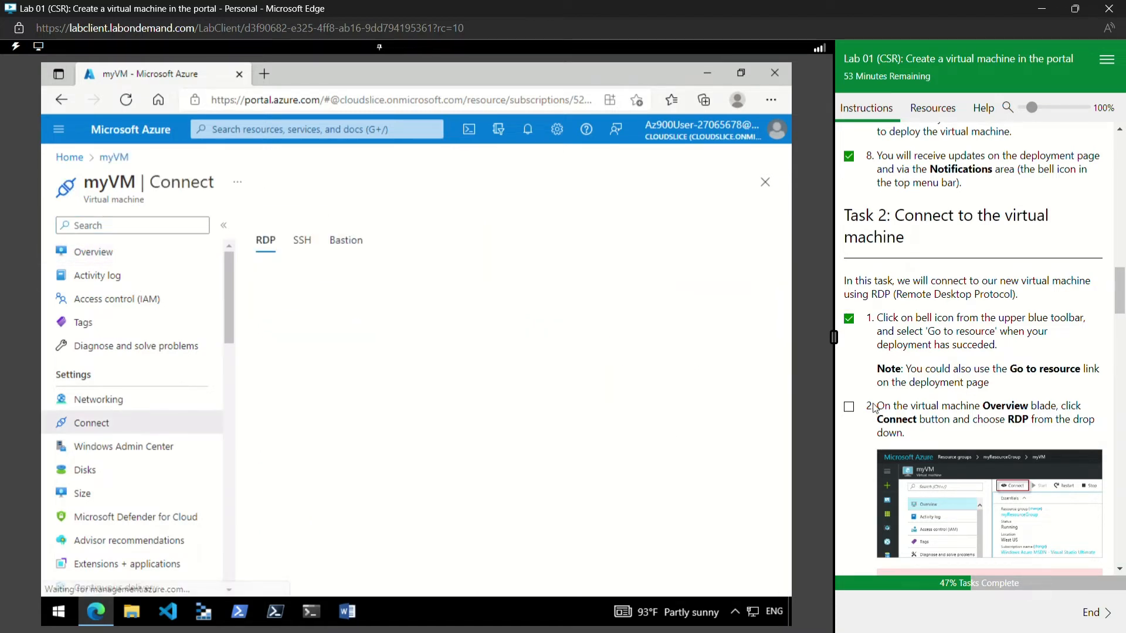
left_click(849, 406)
Step: Download the RDP file for the public IP address on port 3389, and mark steps 3 and 4 of Task 2 as complete
scroll(1005, 387, "down", 6)
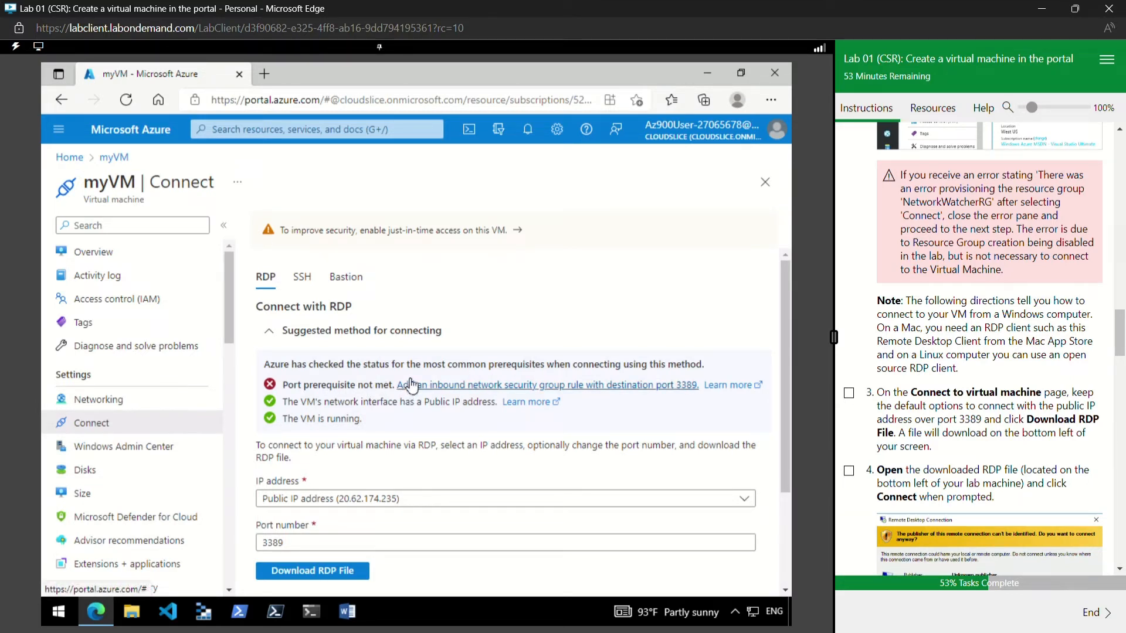
scroll(387, 365, "down", 2)
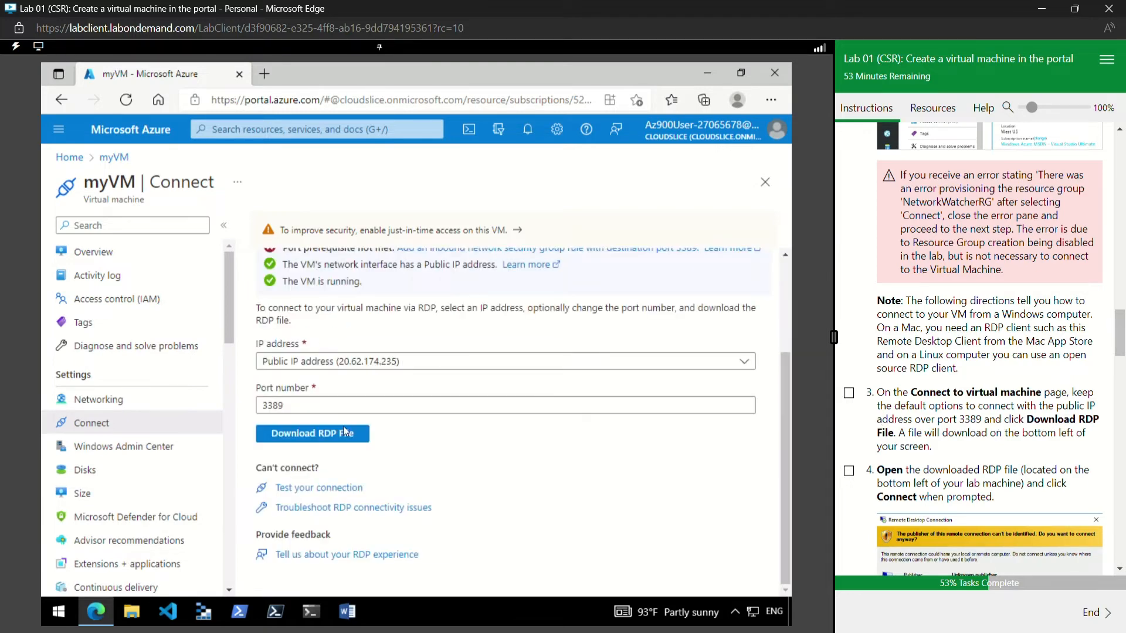
left_click(315, 435)
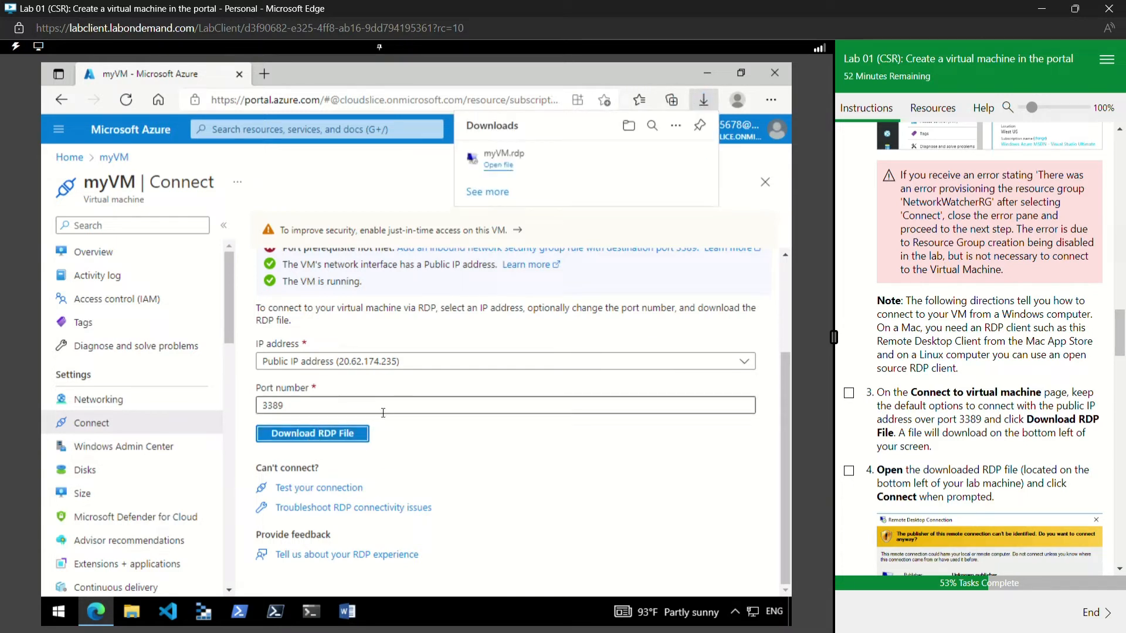
left_click(849, 471)
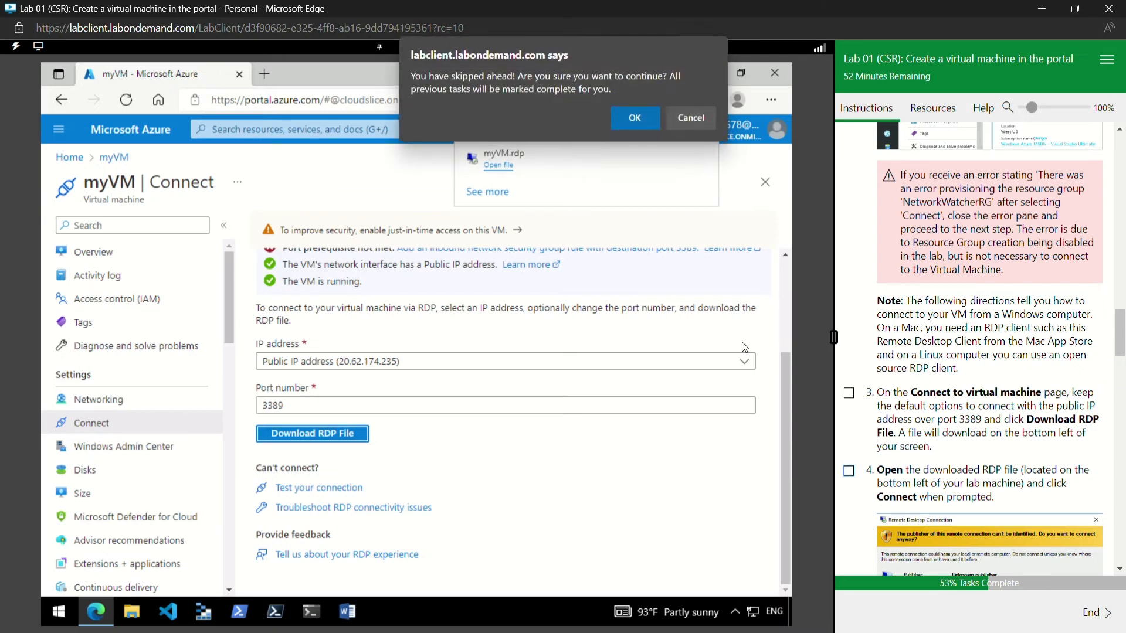
left_click(633, 118)
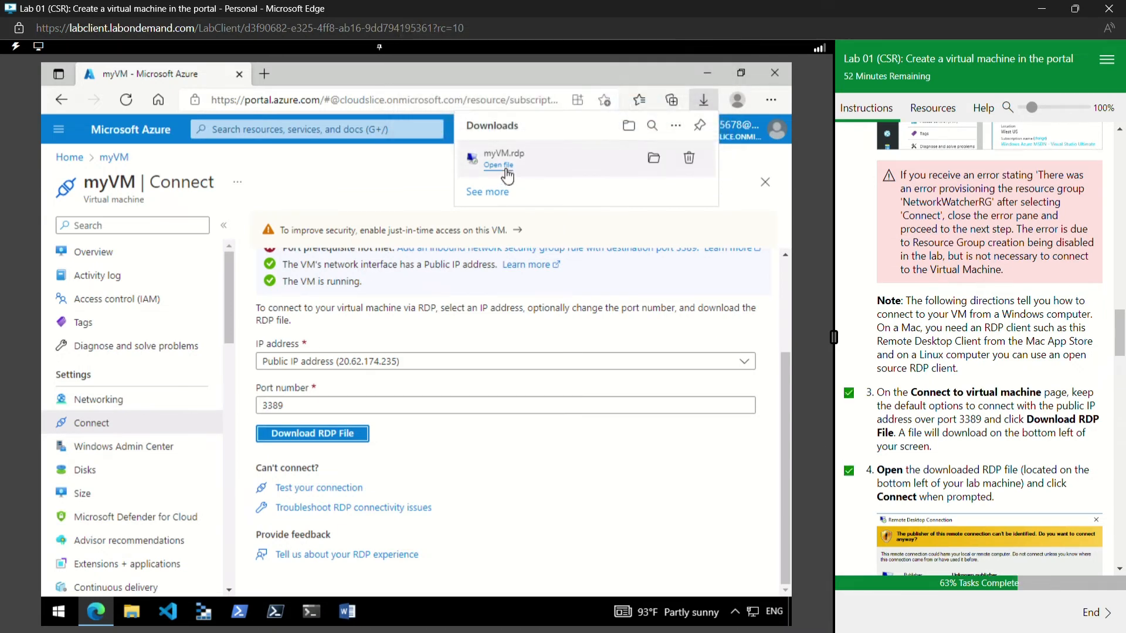
Step: Open the downloaded myVM.rdp file and agree to connect despite the unknown publisher
left_click(506, 168)
scroll(869, 480, "down", 2)
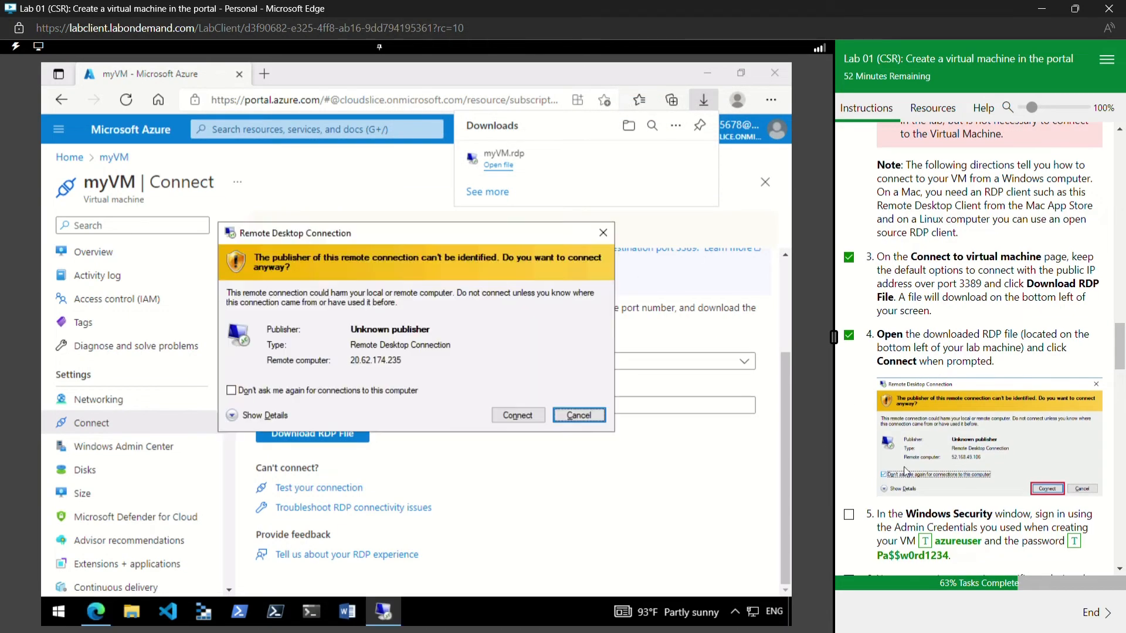
left_click(518, 416)
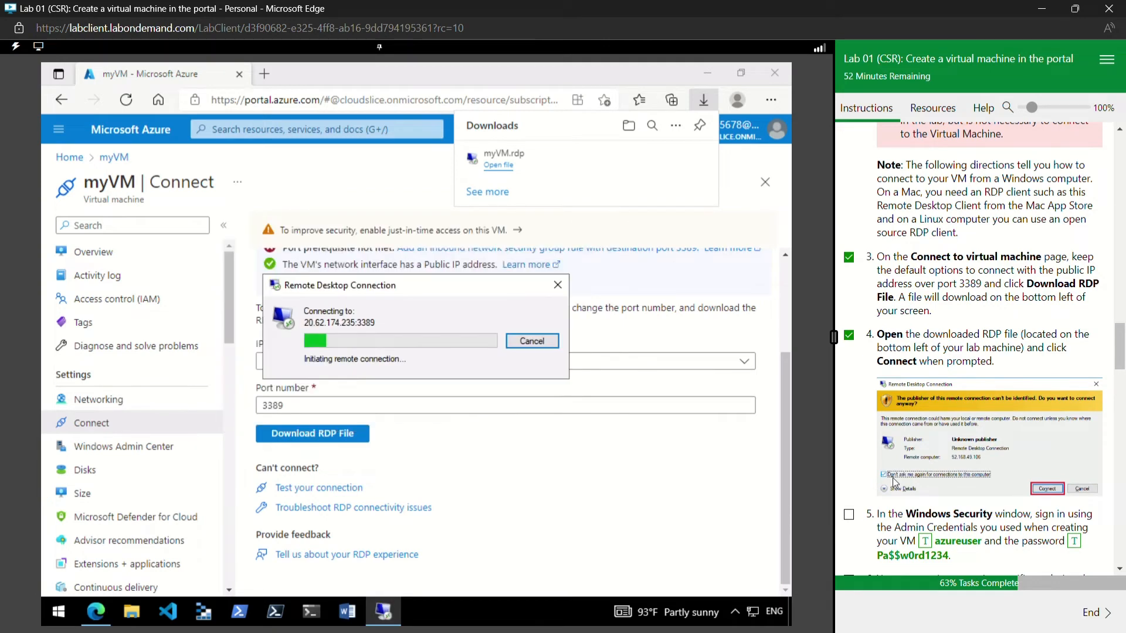
Step: Sign in to the remote connection as azureuser with the administrator password, and mark step 5 of Task 2 as complete
scroll(932, 463, "down", 1)
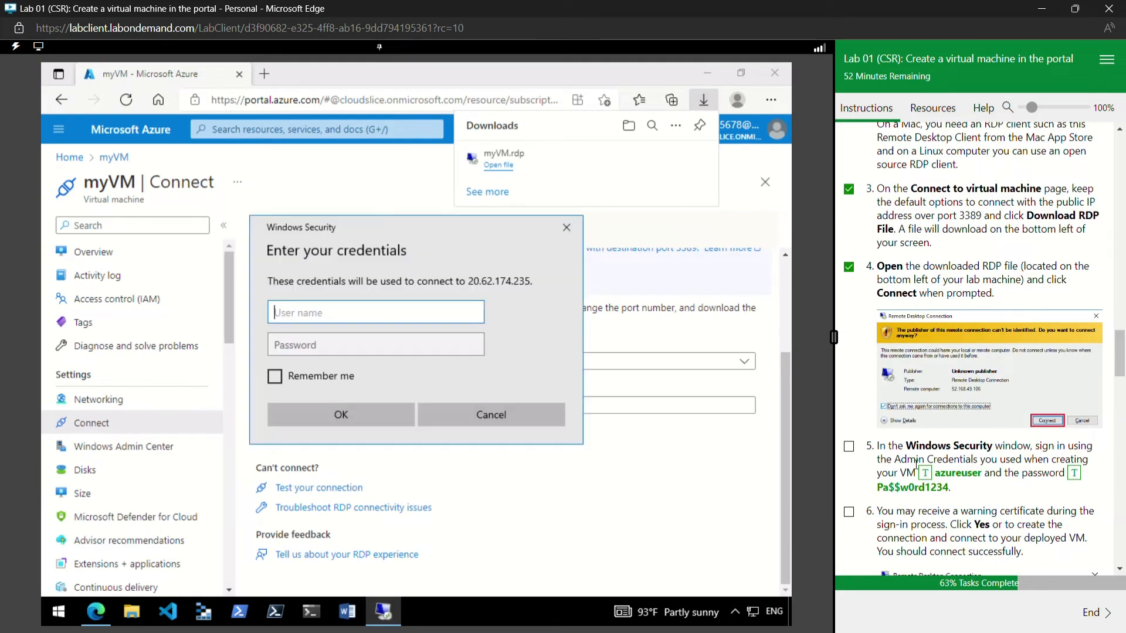
scroll(917, 462, "down", 2)
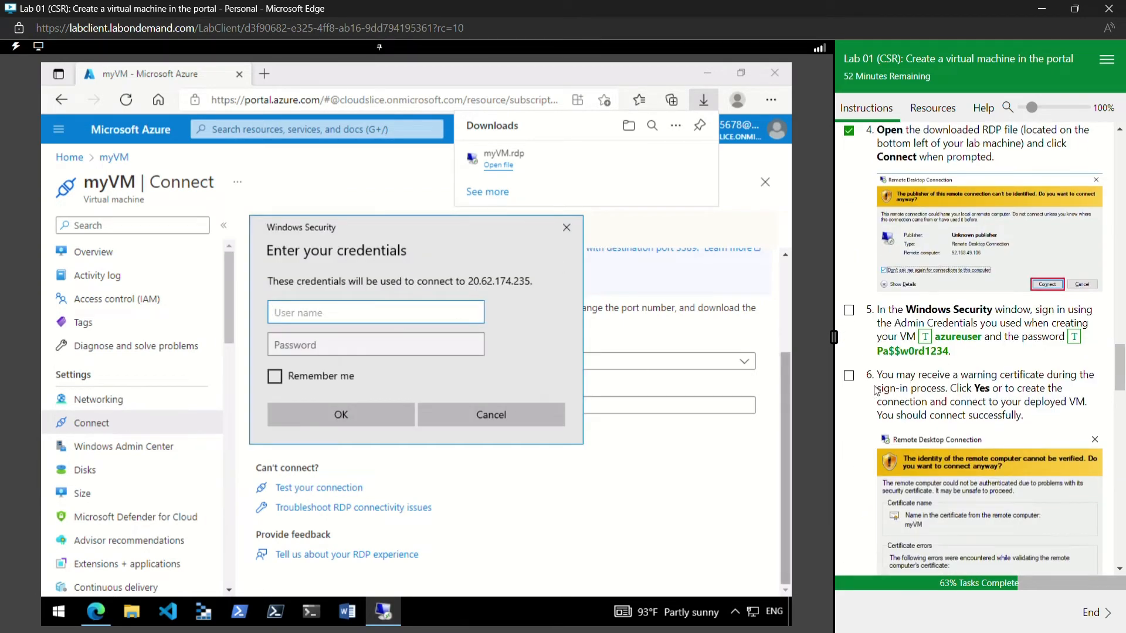
left_click(925, 337)
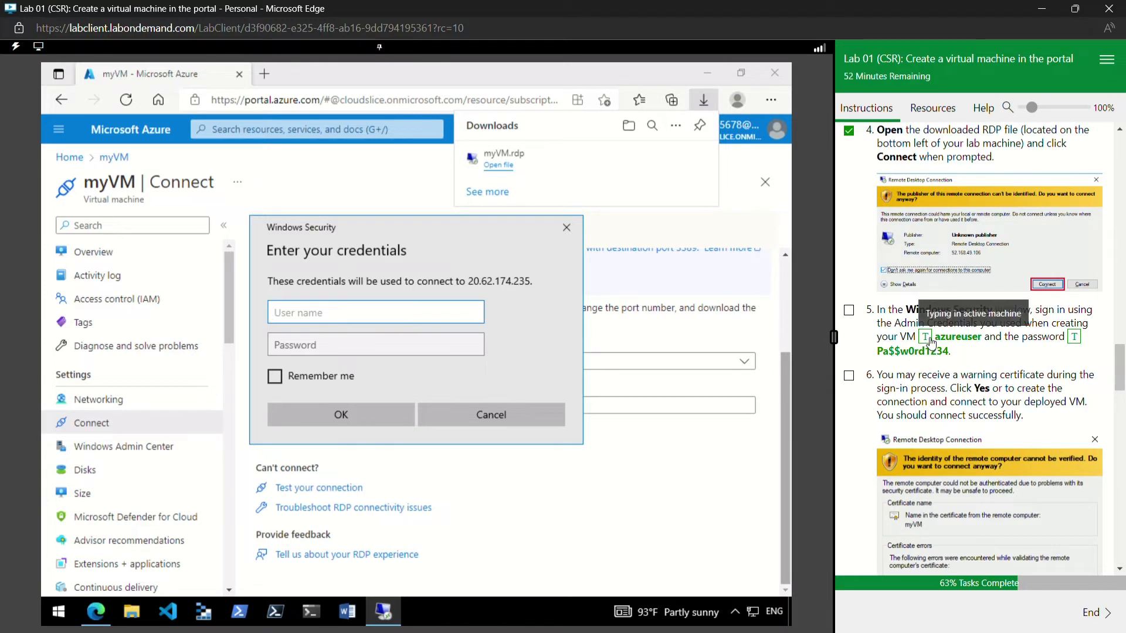
left_click(386, 352)
left_click(1075, 339)
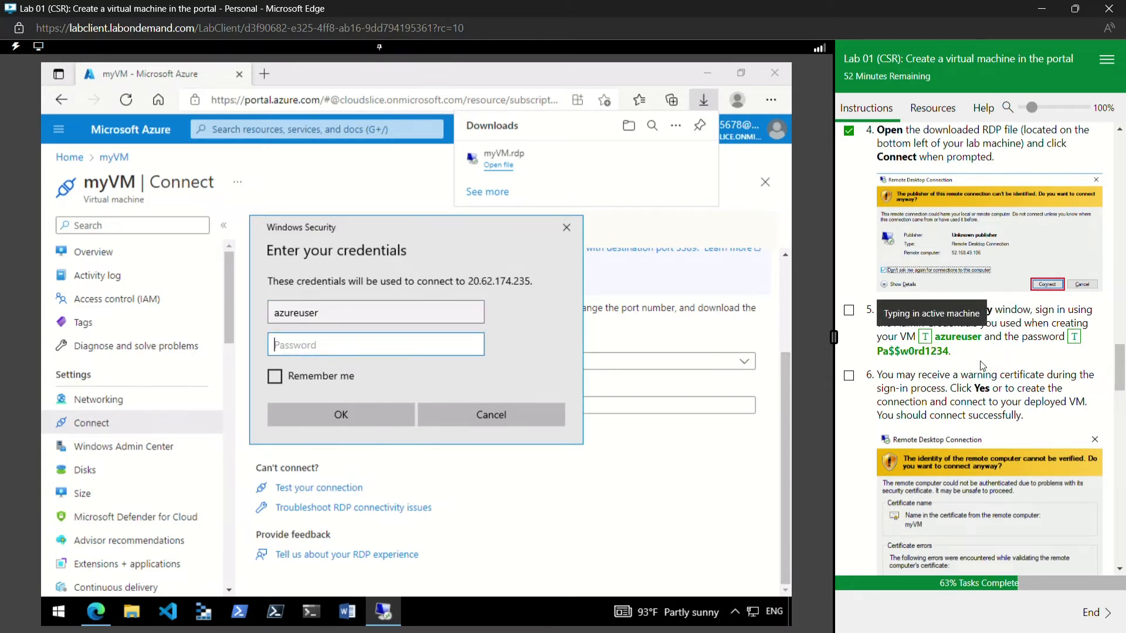
left_click(848, 311)
left_click(382, 419)
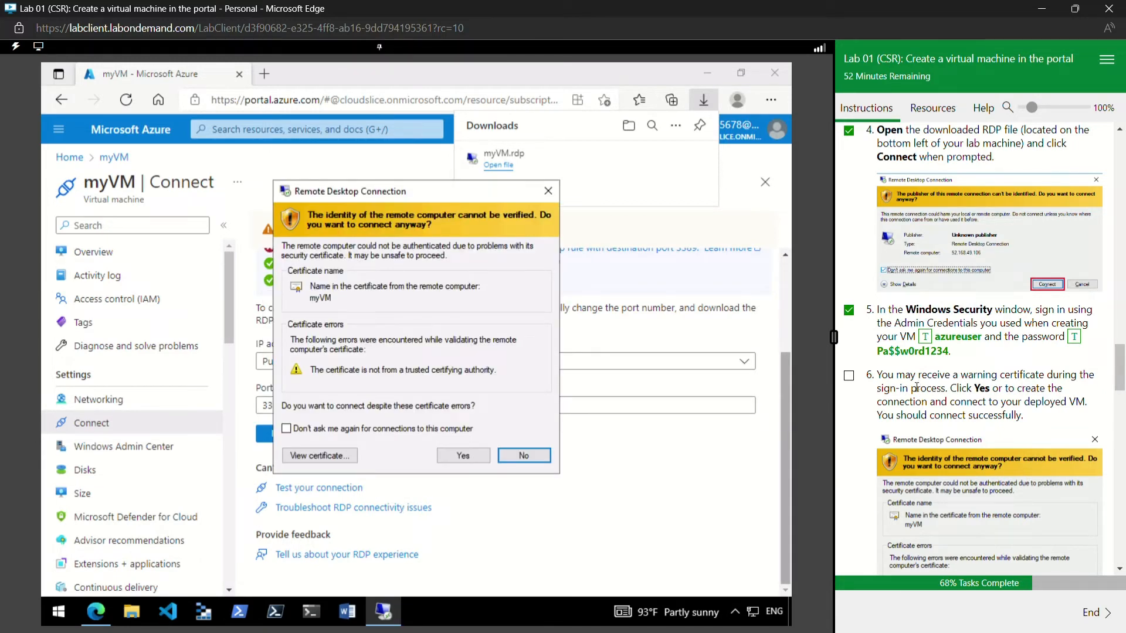
Step: Accept the untrusted certificate to connect to myVM and mark step 6 of Task 2 as complete
left_click(463, 456)
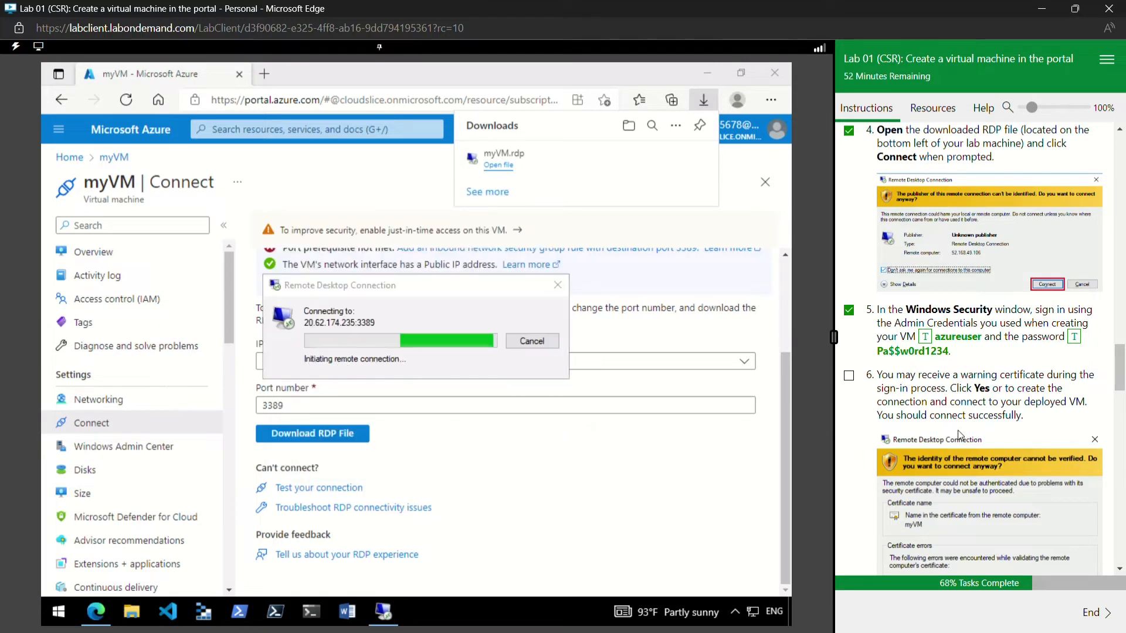
left_click(848, 376)
scroll(874, 393, "down", 5)
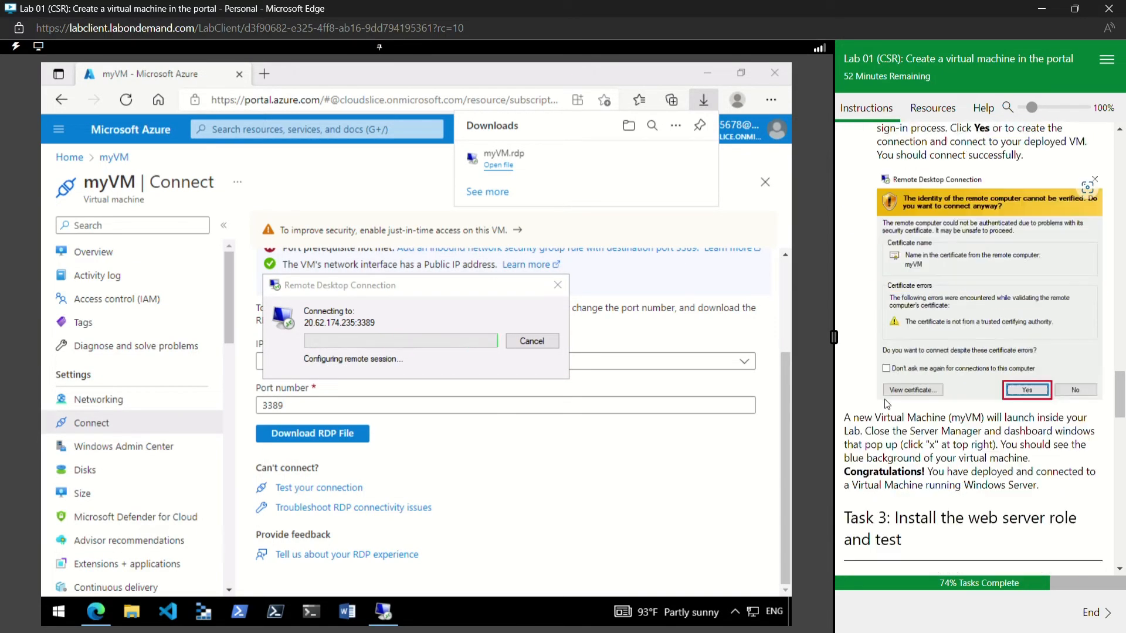
Step: Read on to Task 3 in the lab instructions and allow myVM to be discoverable on the network
scroll(887, 404, "down", 3)
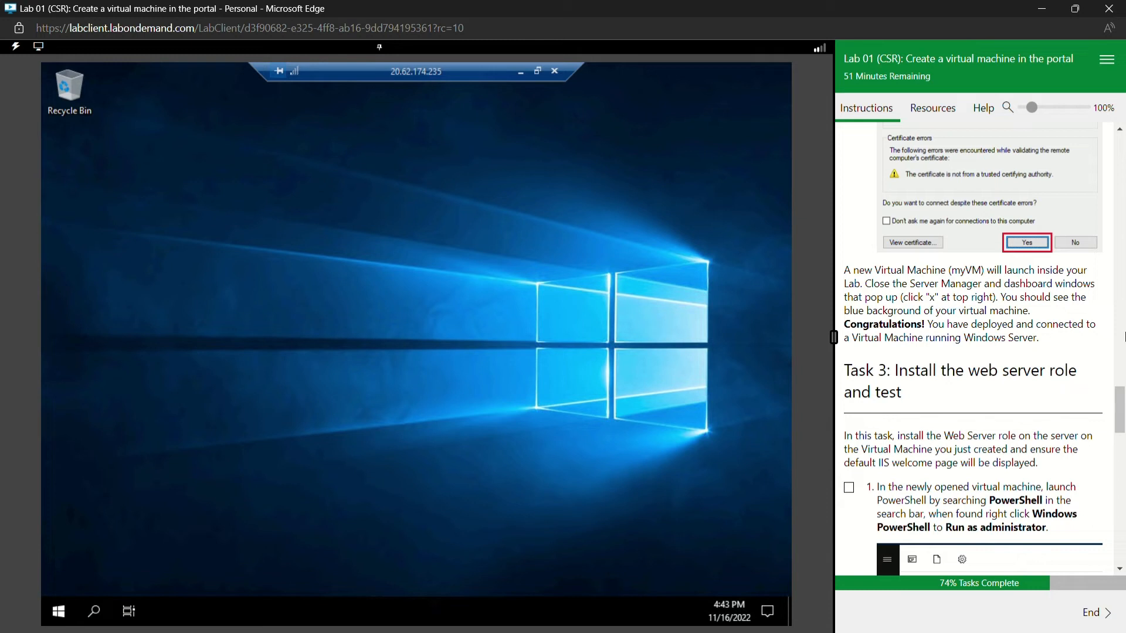
scroll(939, 353, "down", 1)
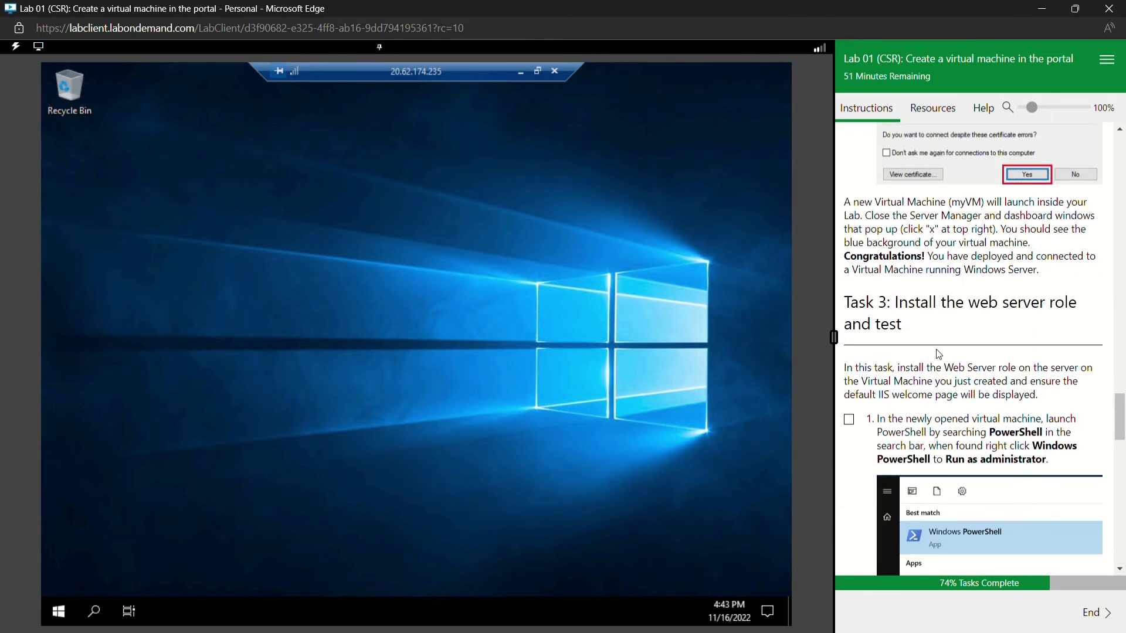
scroll(939, 354, "down", 1)
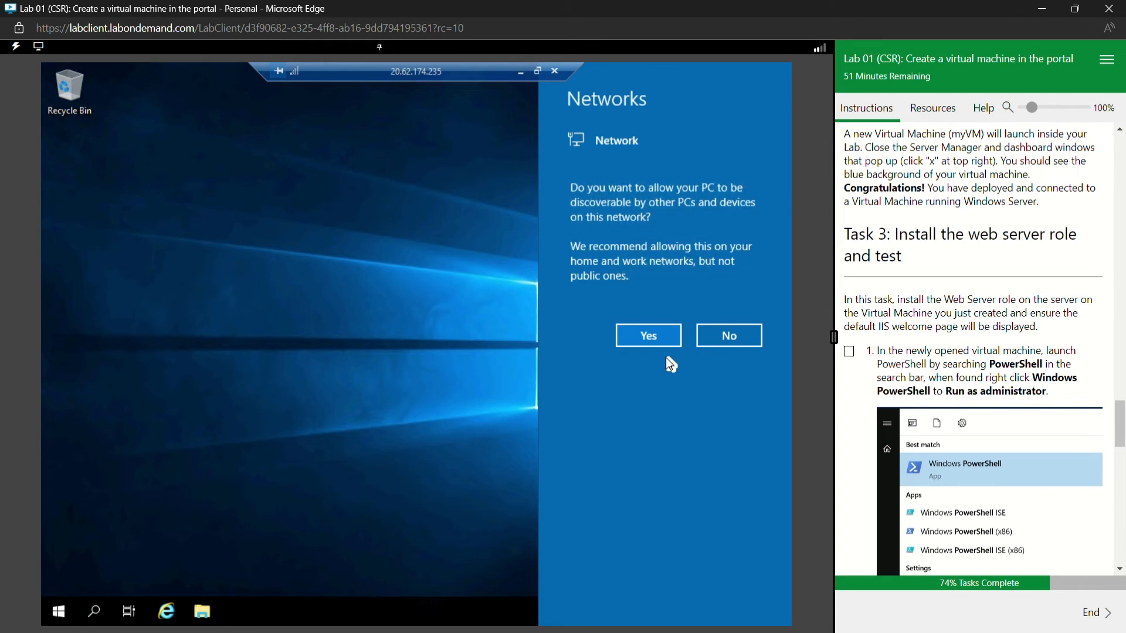
left_click(666, 339)
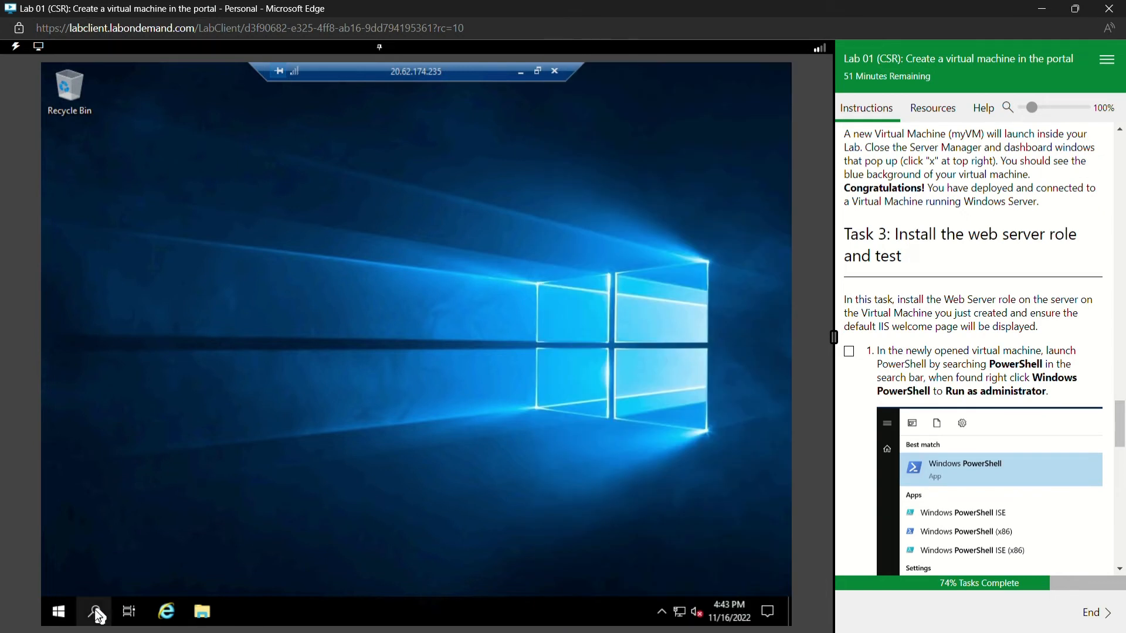
Step: Find Windows PowerShell through the search on myVM and run it as administrator
left_click(96, 610)
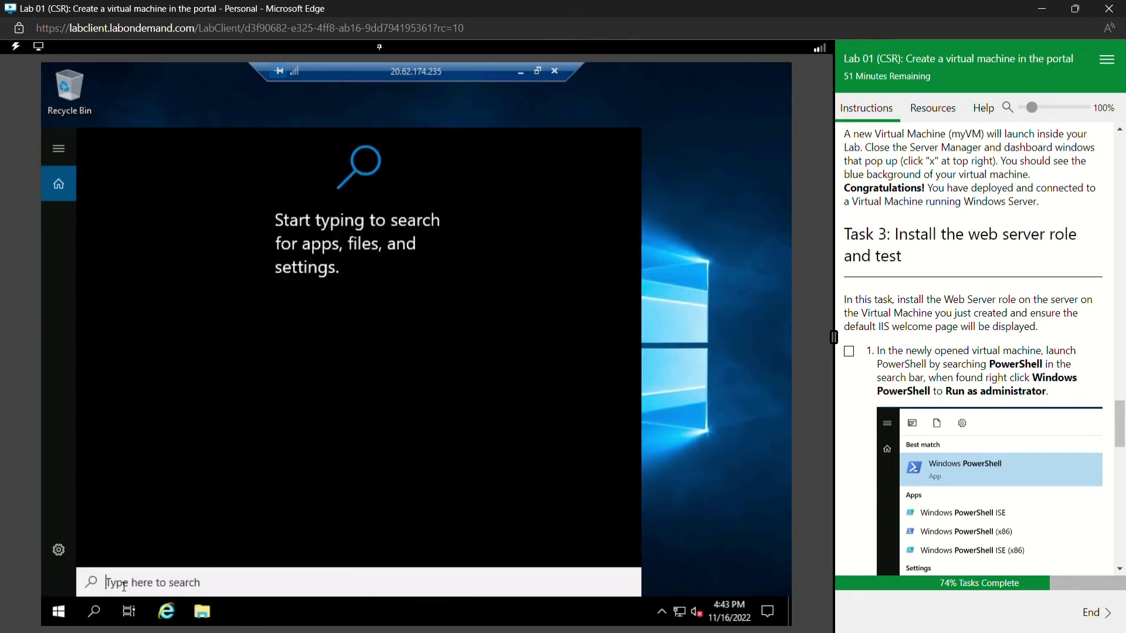
type("w")
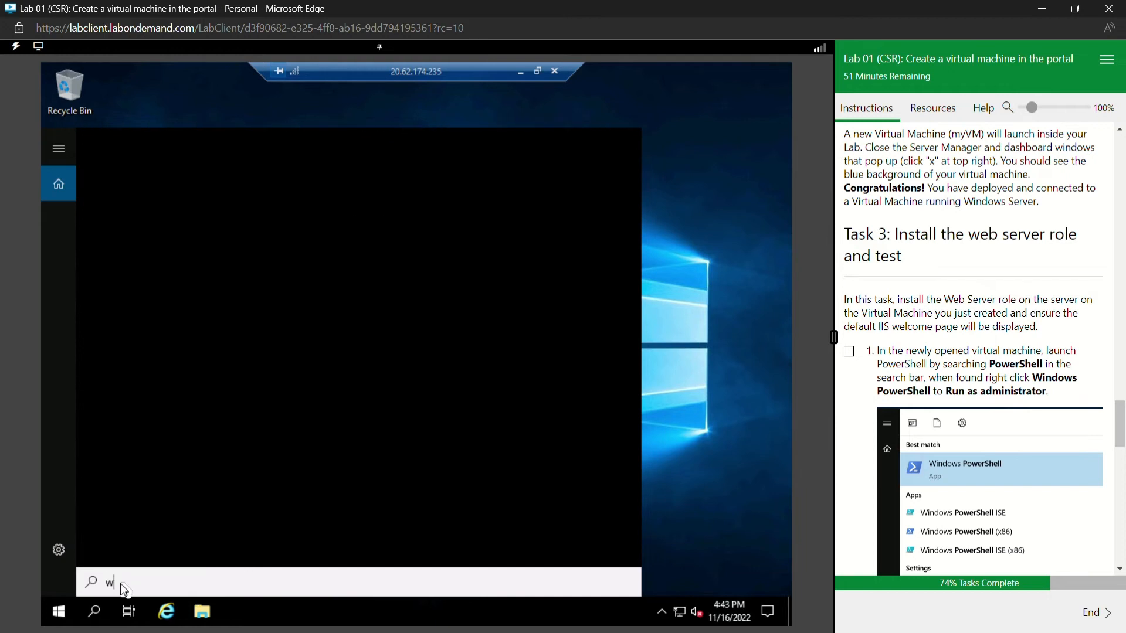
type("indows")
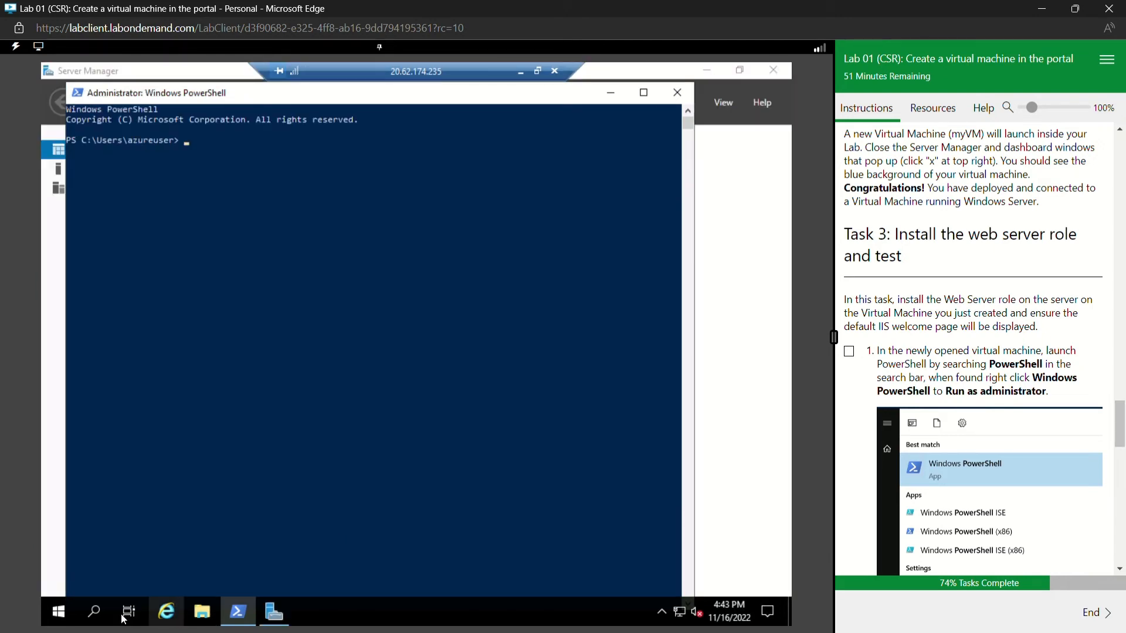
left_click(94, 616)
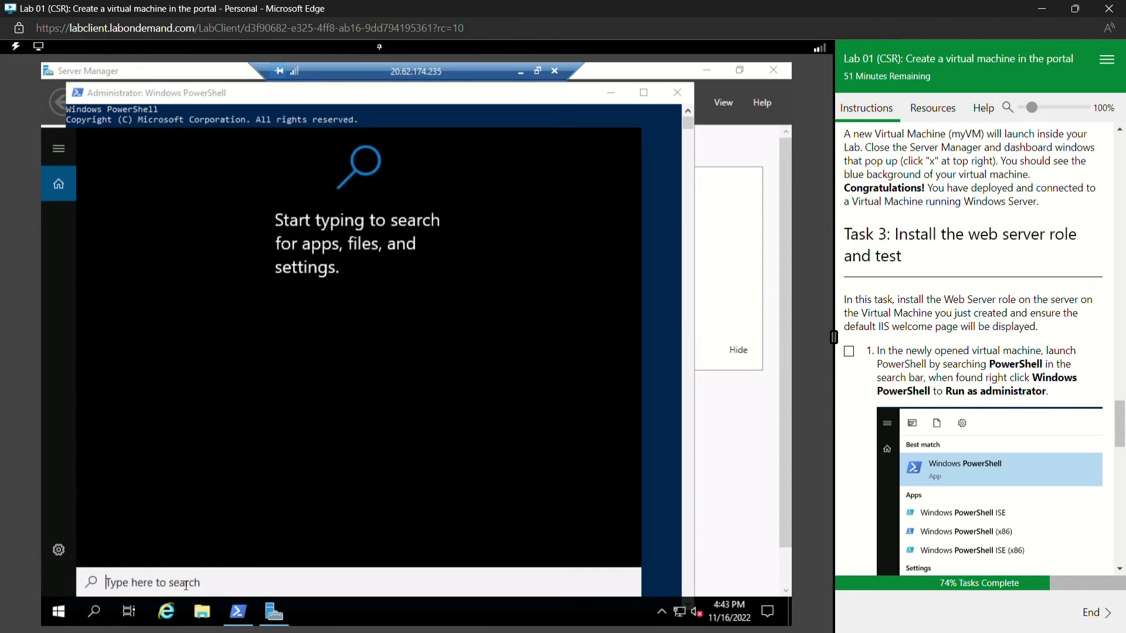
type("w")
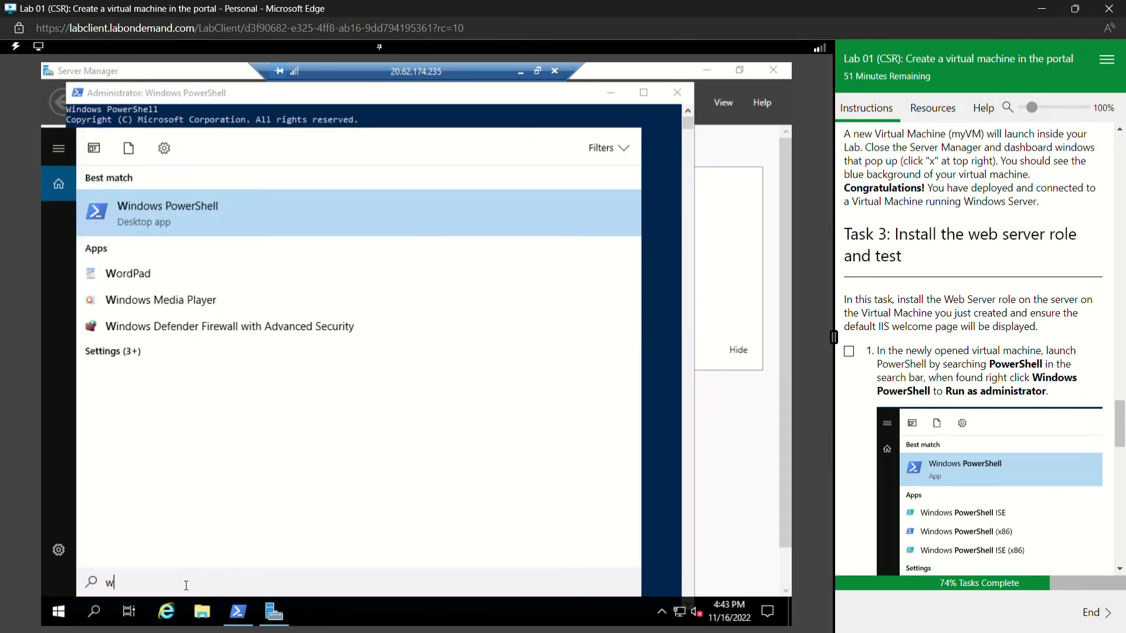
type("indoe")
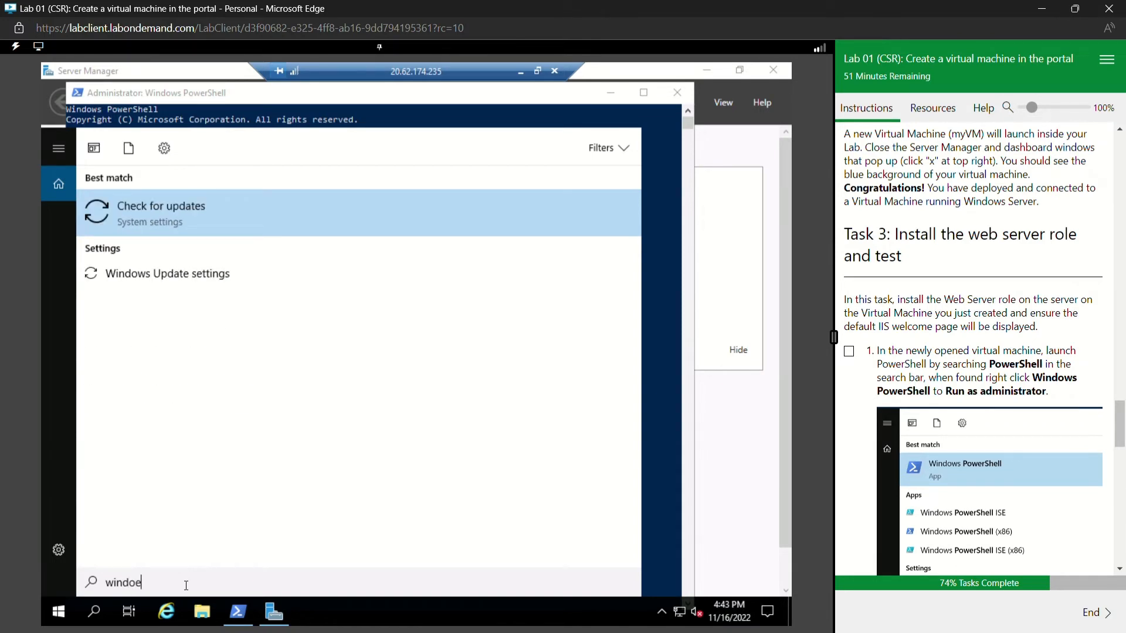
key("BackSpace")
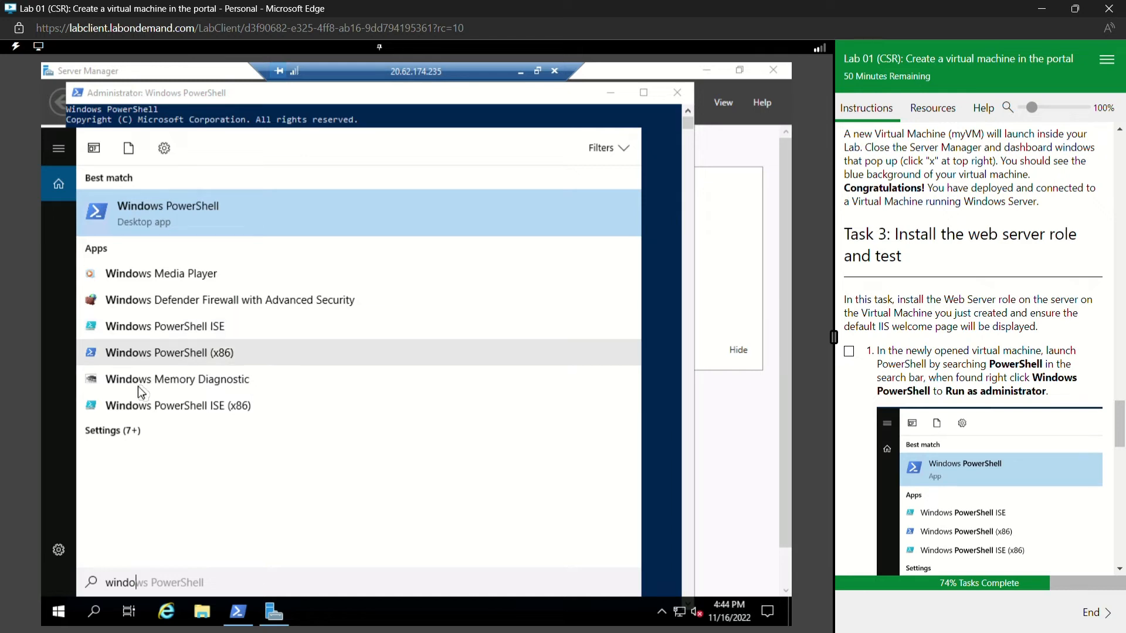
Step: Replace the open PowerShell window with a new maximized one run as administrator, and mark step 1 of Task 3 as complete
left_click(241, 619)
right_click(242, 619)
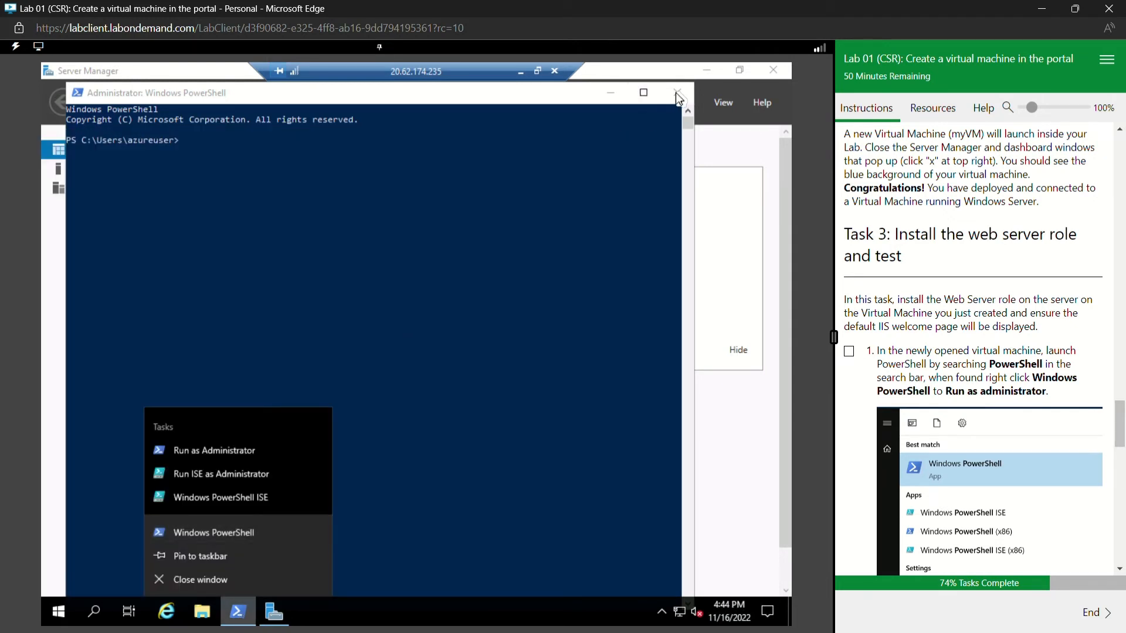
left_click(207, 452)
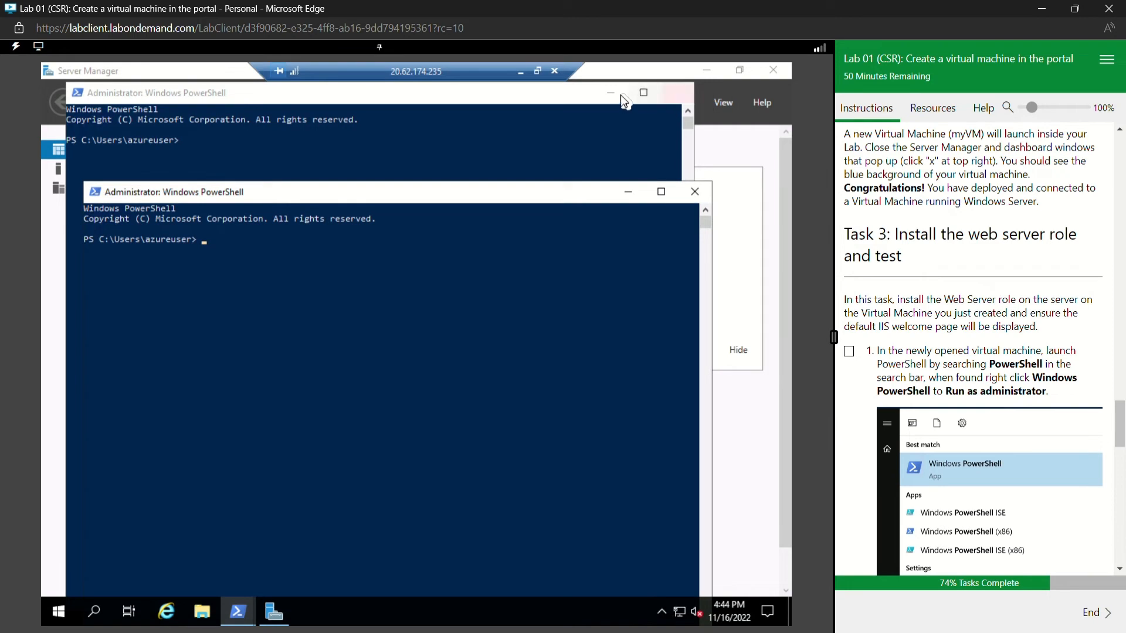
left_click(678, 92)
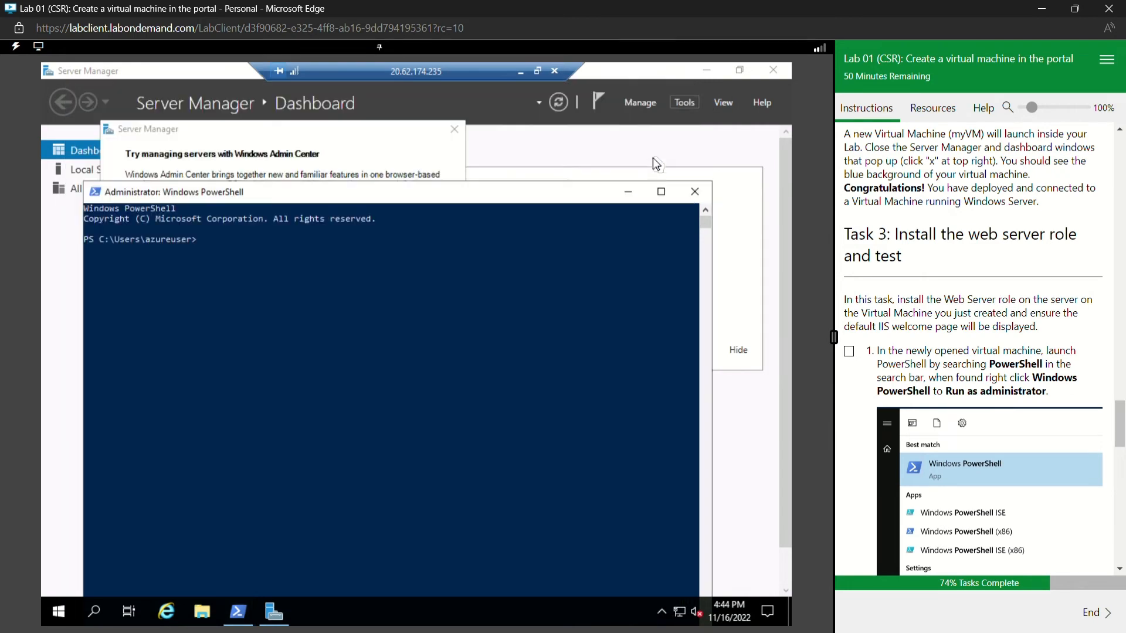
left_click(661, 192)
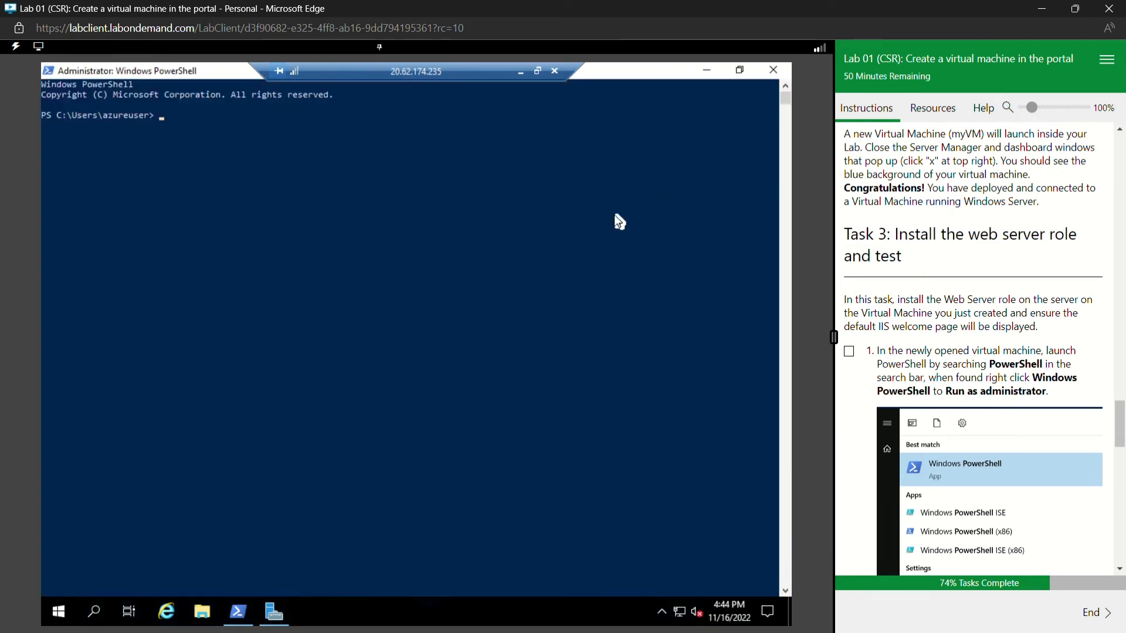
scroll(850, 150, "down", 3)
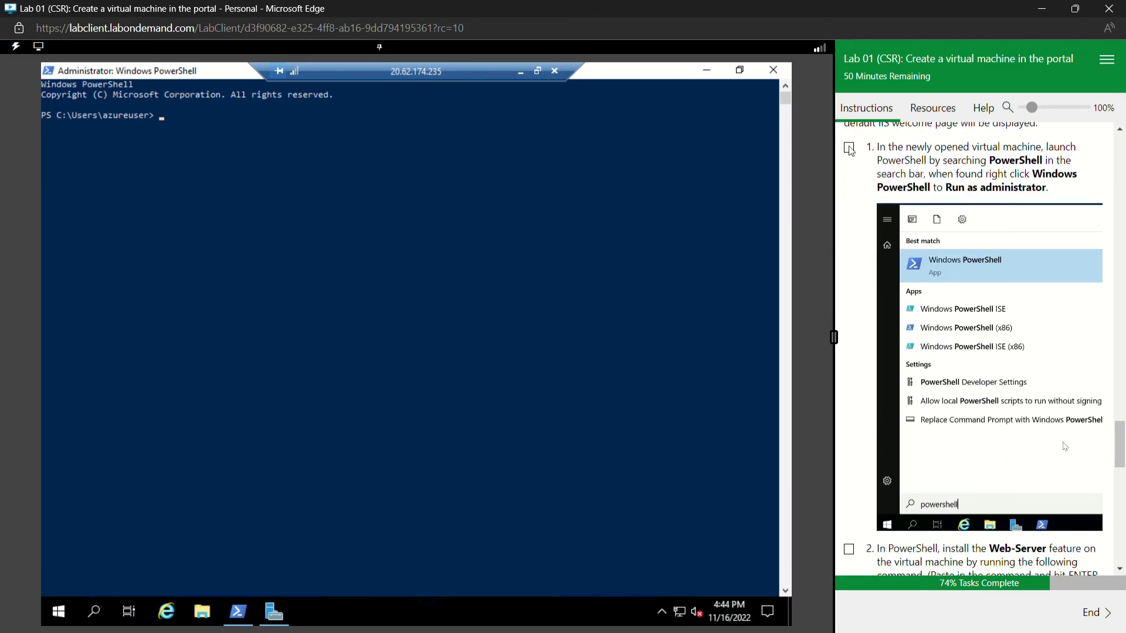
left_click(850, 150)
Step: Run Install-WindowsFeature -name Web-Server -IncludeManagementTools in PowerShell on myVM and mark steps 2 and 3 of Task 3 as complete
scroll(891, 305, "down", 2)
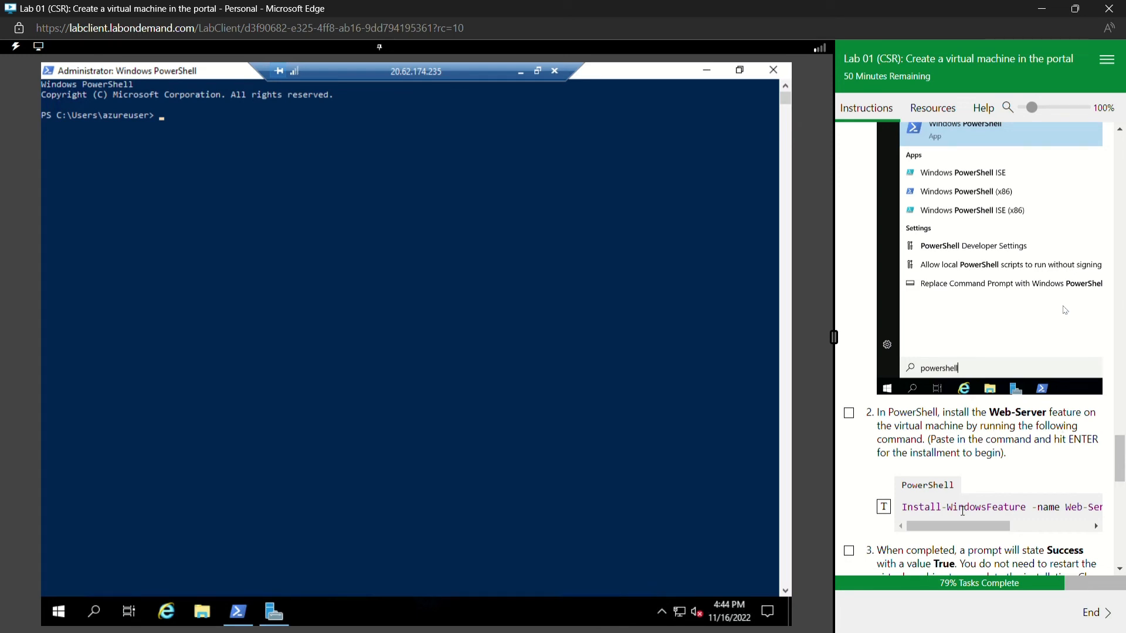
left_click(890, 514)
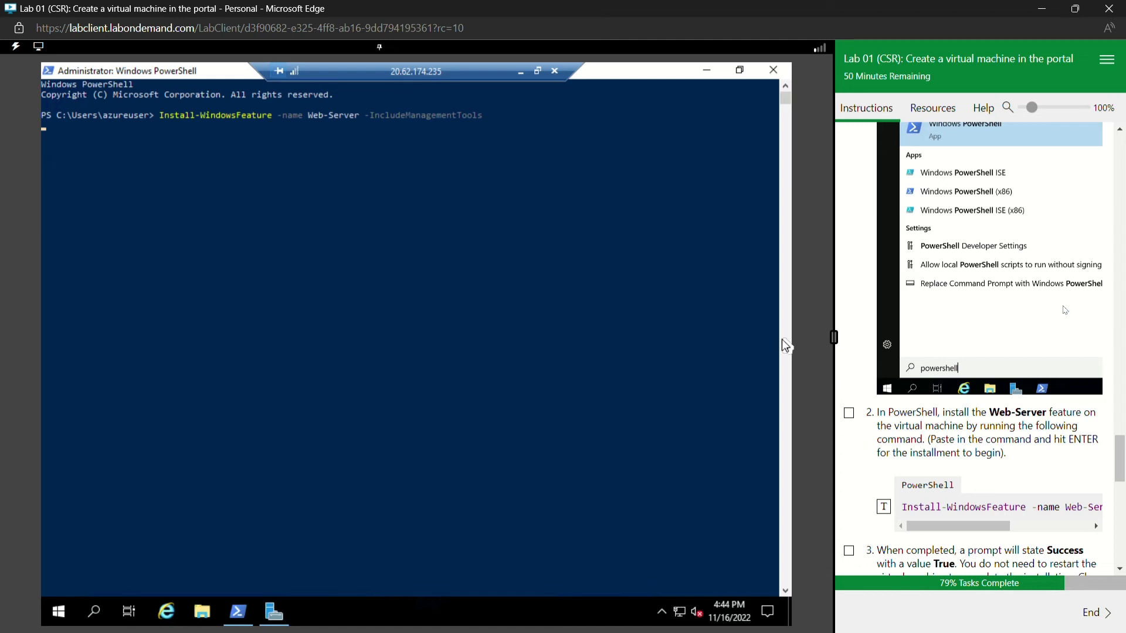
left_click(850, 414)
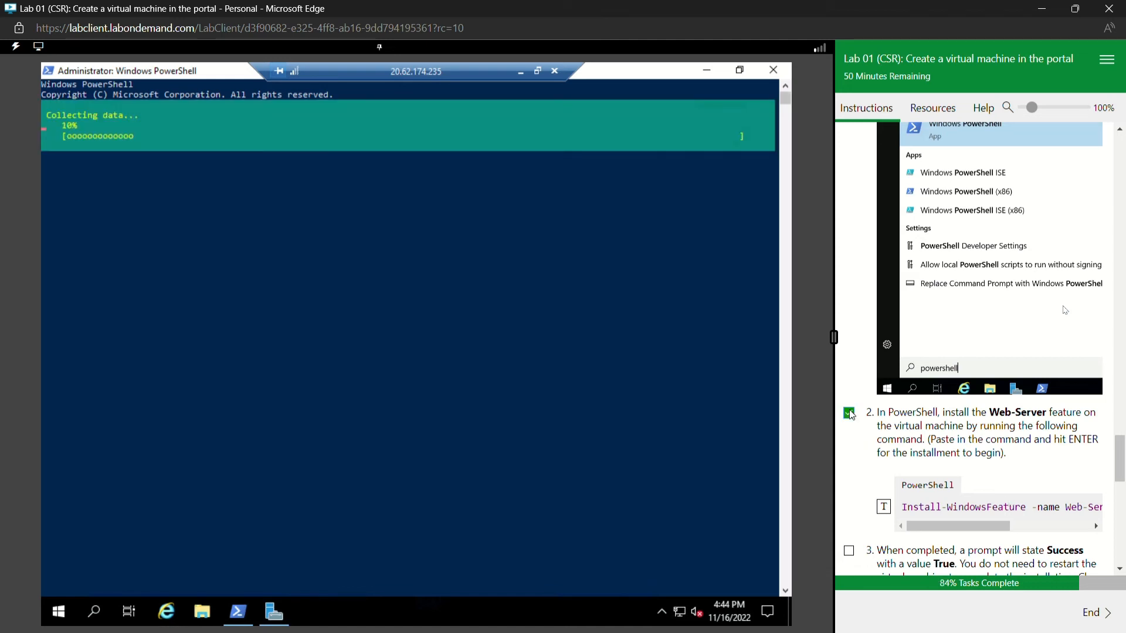
scroll(929, 456, "down", 3)
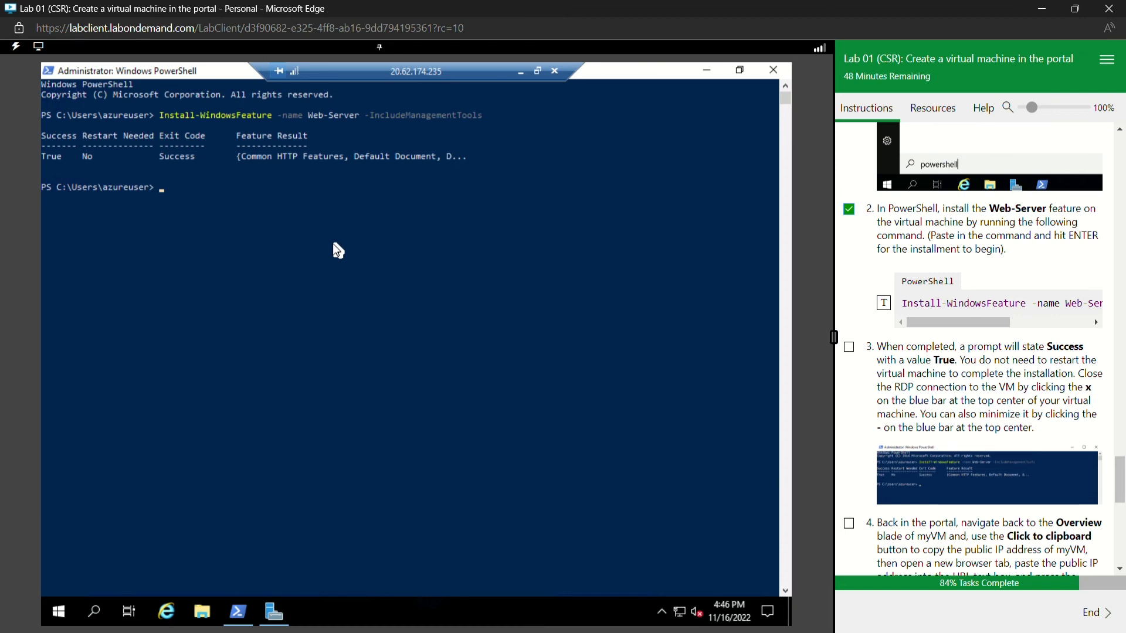
left_click(848, 347)
scroll(1035, 393, "down", 2)
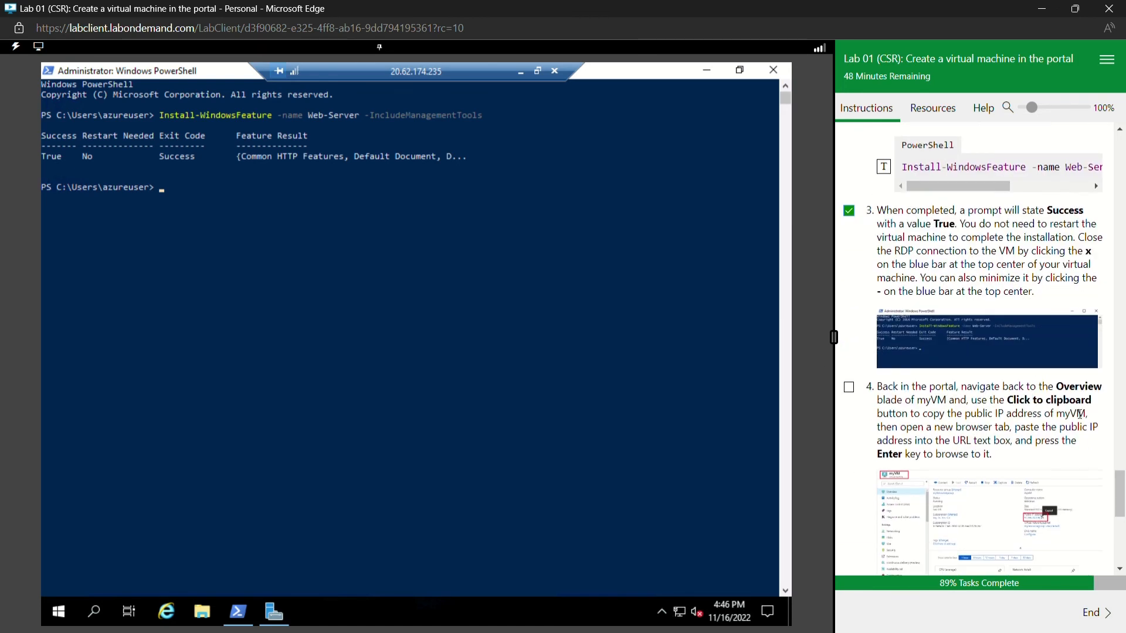
Step: Clear the myVM desktop by minimizing PowerShell and Server Manager and dismissing the Windows Admin Center message
left_click(775, 71)
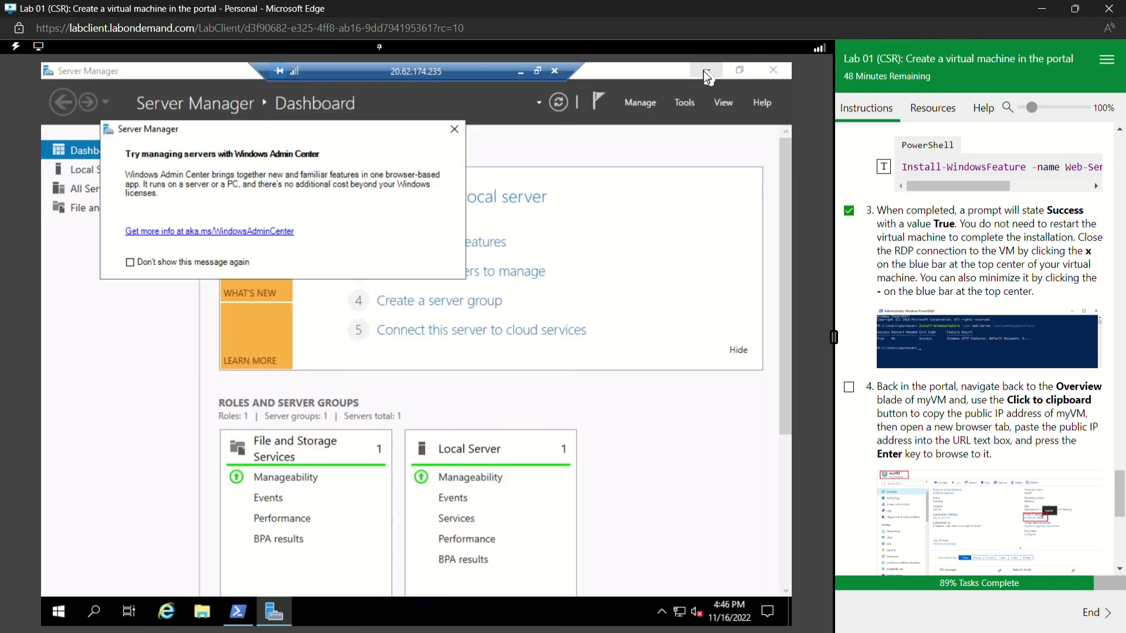
left_click(453, 130)
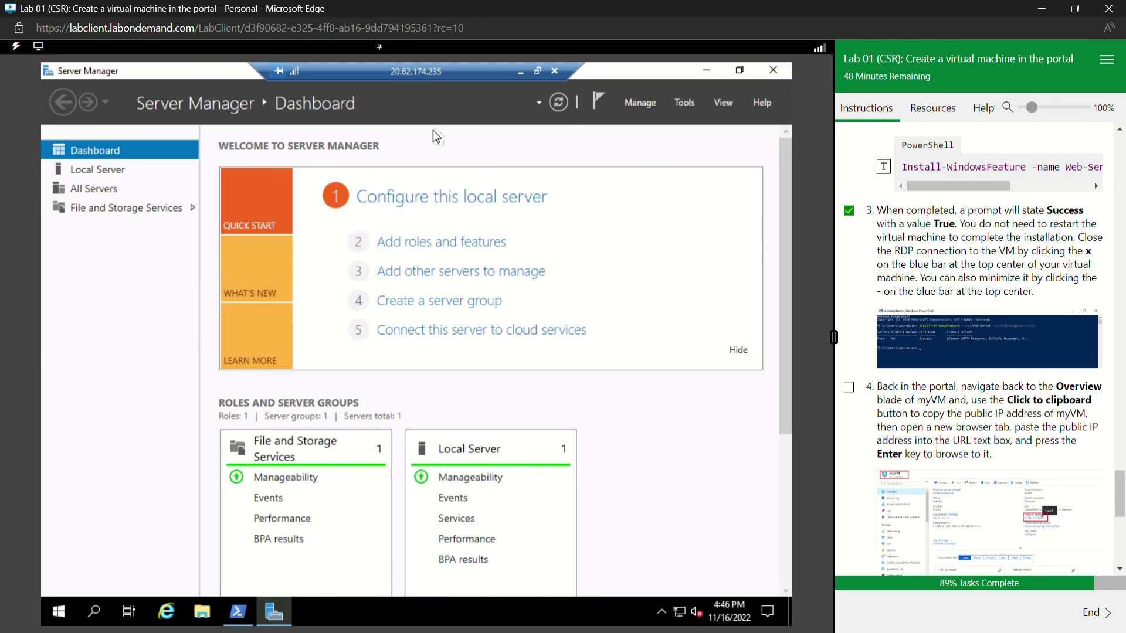
left_click(705, 70)
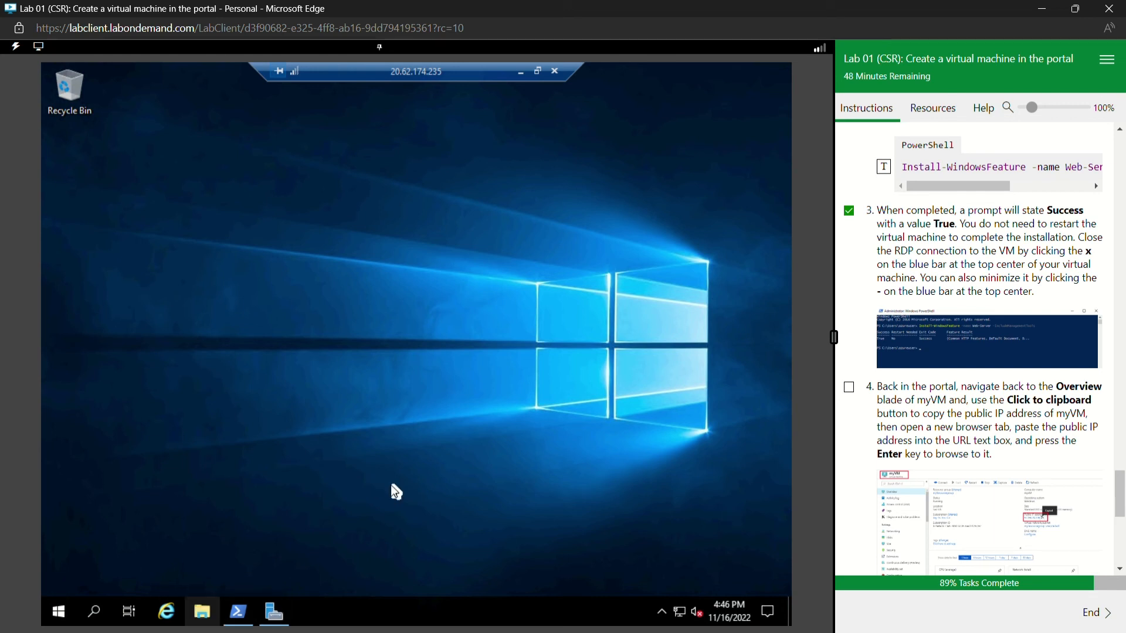
Step: Bring PowerShell back up on myVM to close it, and minimize the remote desktop session
mouse_move(237, 612)
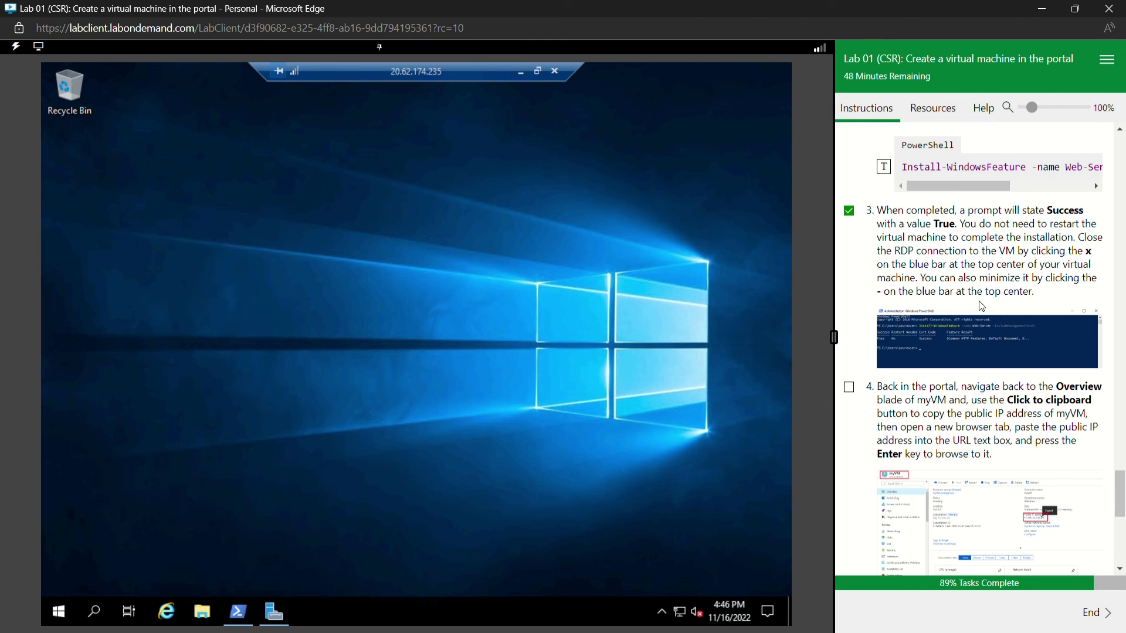
left_click(239, 611)
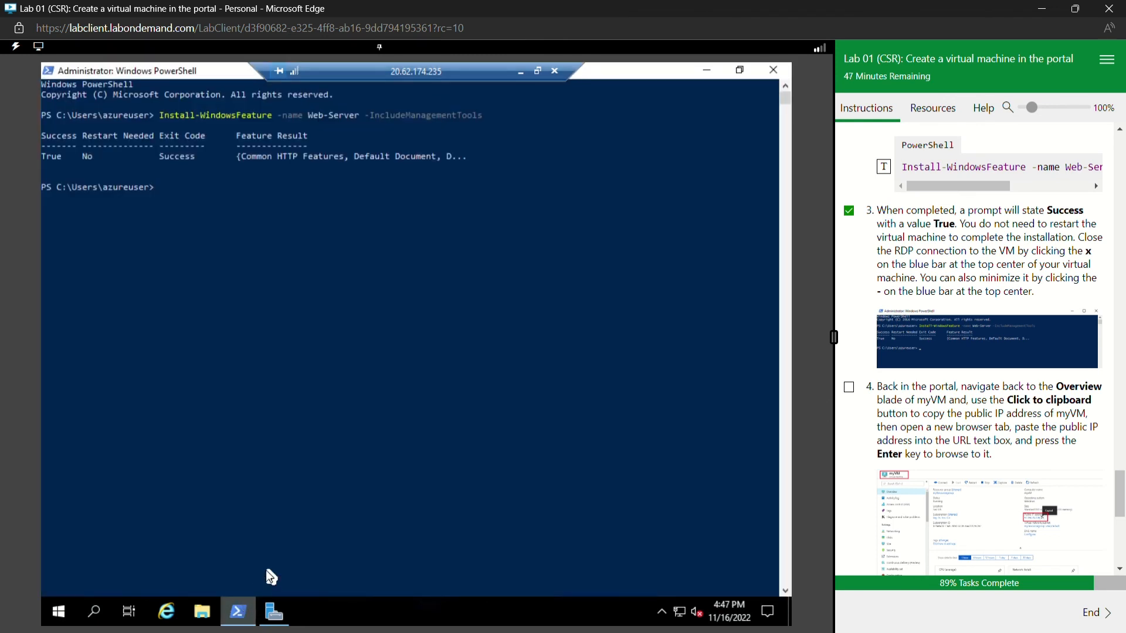
left_click(774, 71)
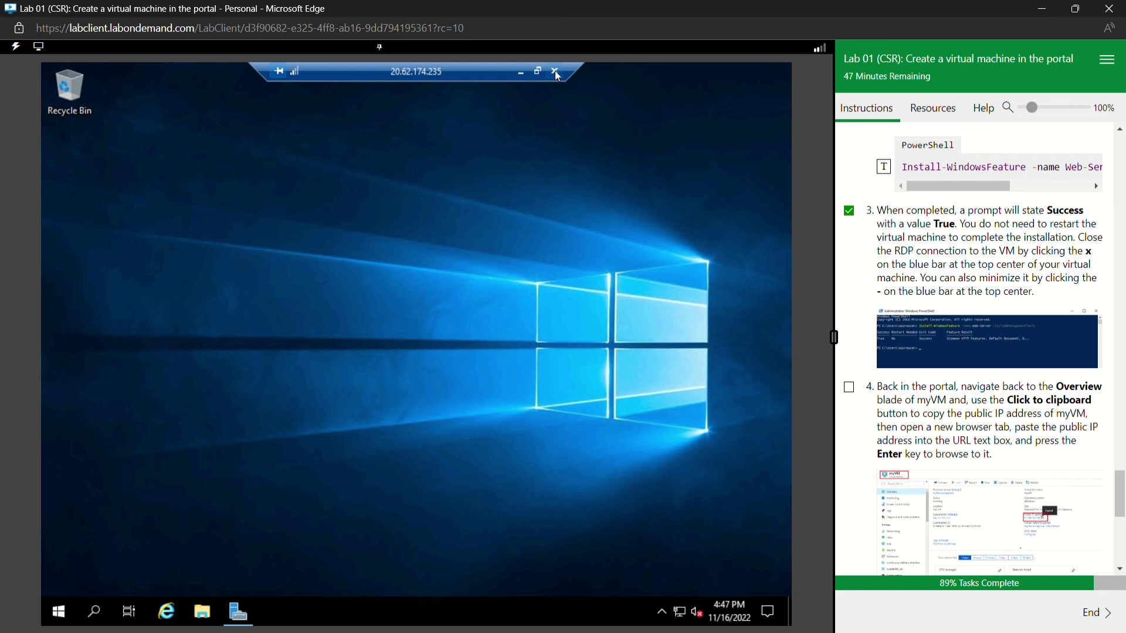
left_click(519, 72)
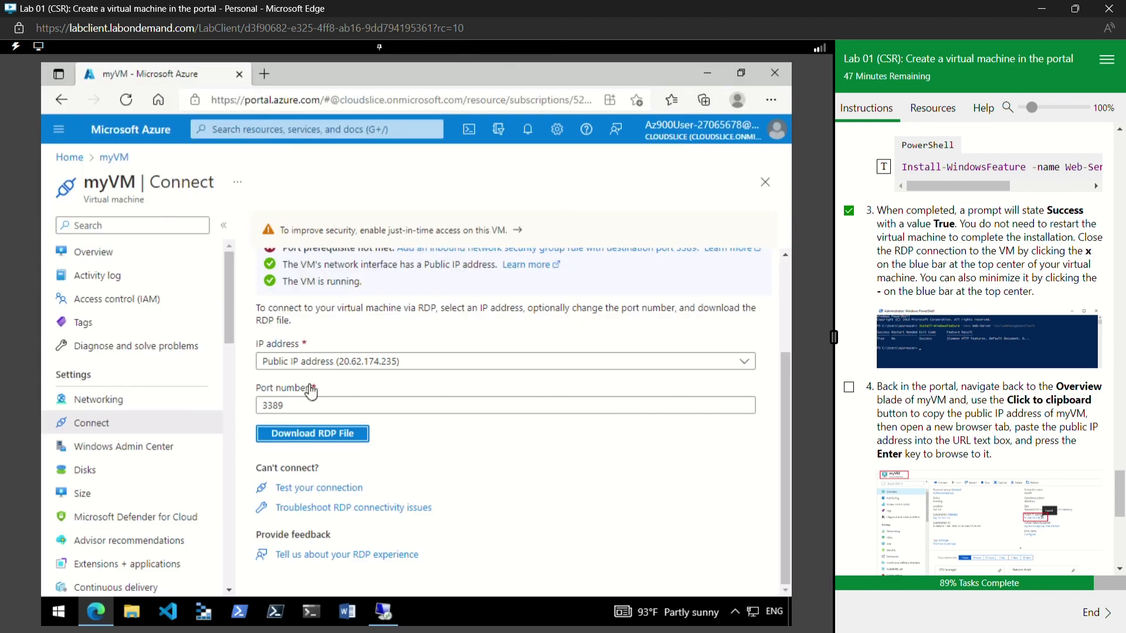
Step: Open the Overview blade of myVM in the Azure portal and mark step 4 of Task 3 as complete
left_click(87, 252)
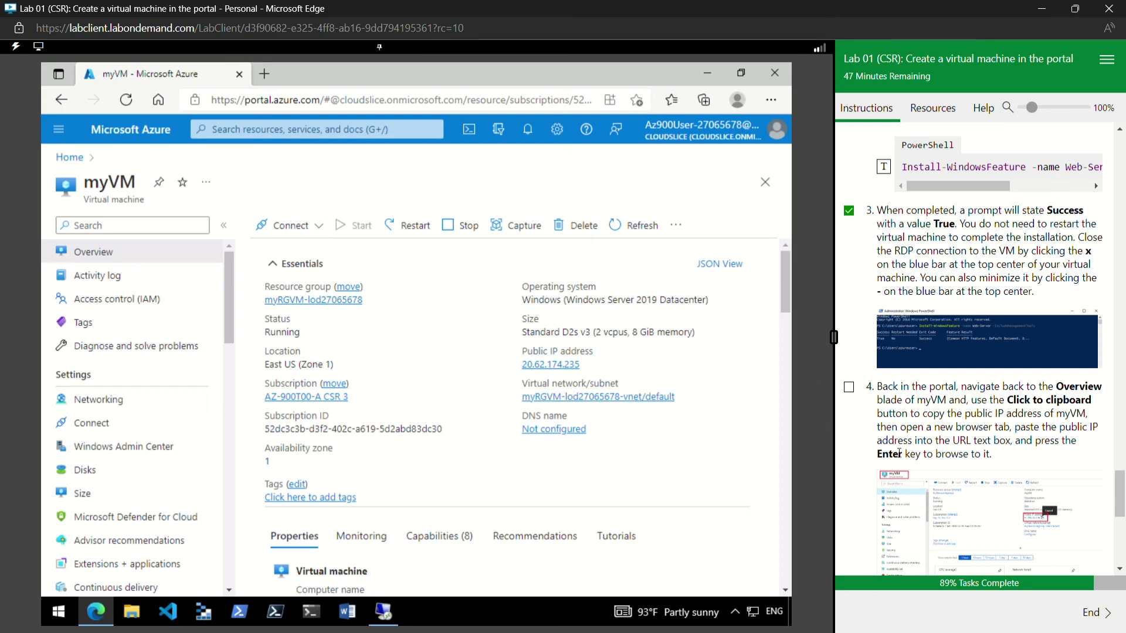
scroll(931, 382, "down", 2)
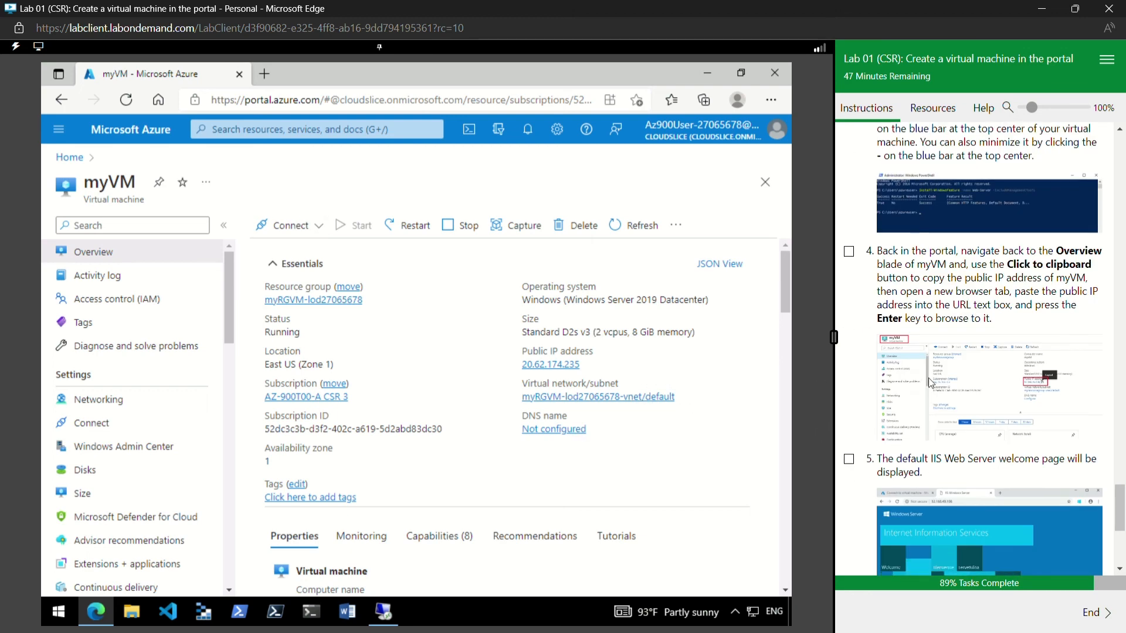
left_click(849, 251)
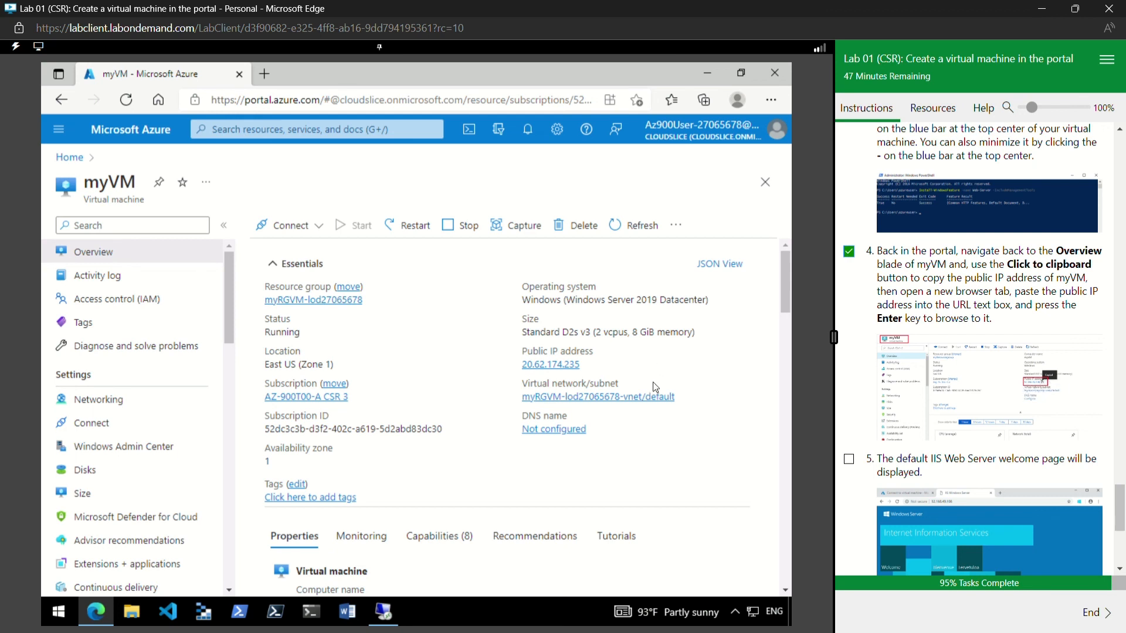
Step: Copy the public IP address of myVM and browse to it in a new browser tab
mouse_move(589, 365)
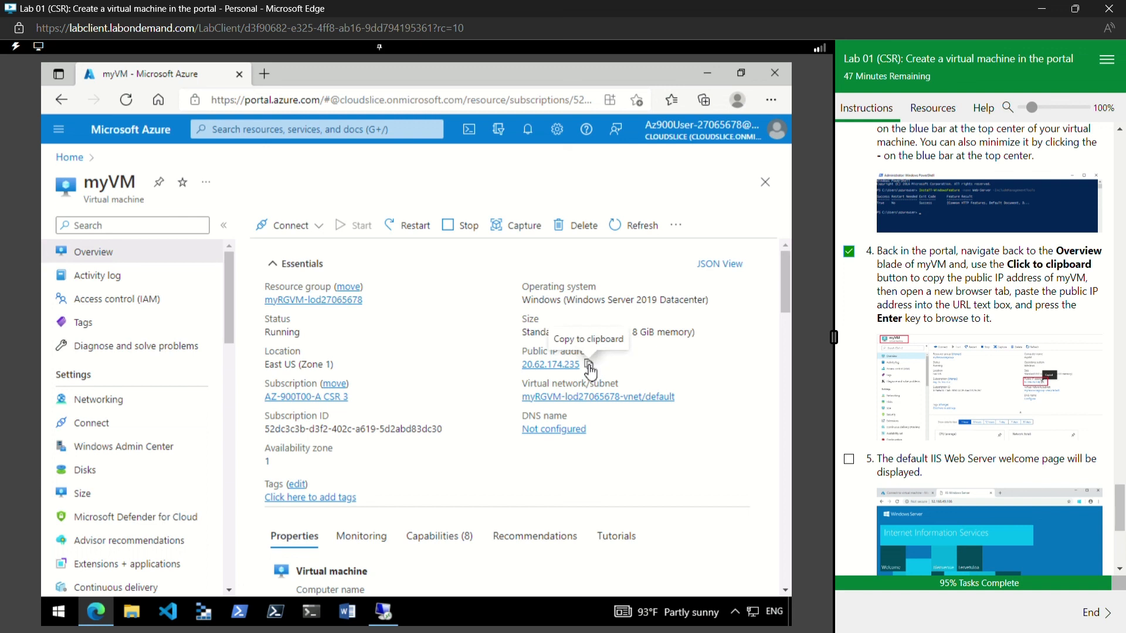
left_click(589, 366)
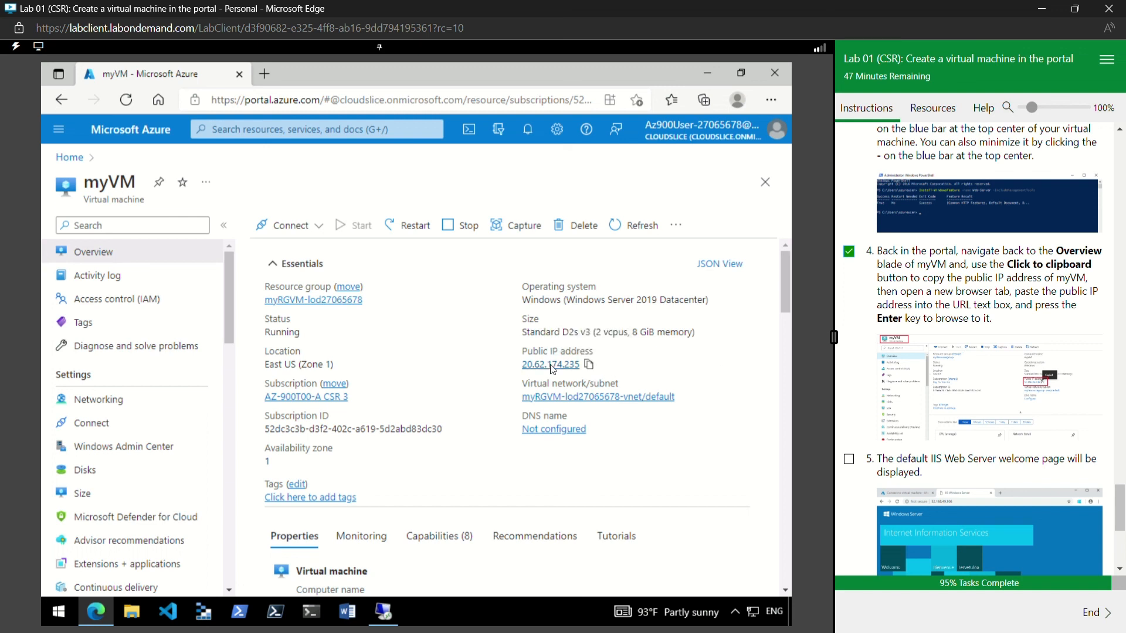
left_click(589, 365)
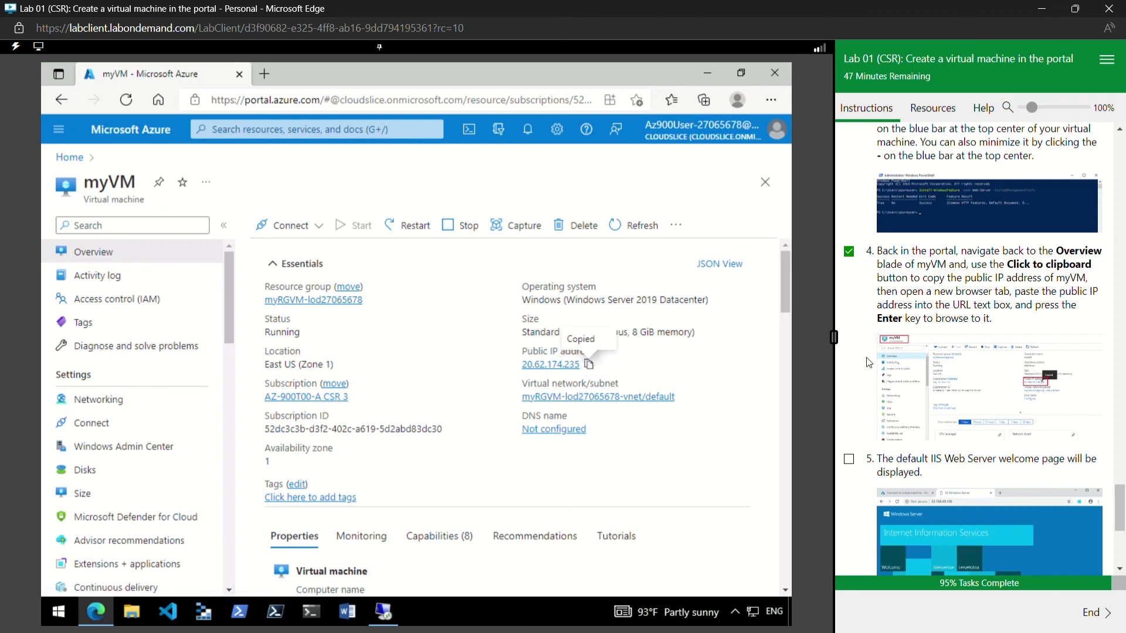
scroll(880, 377, "down", 1)
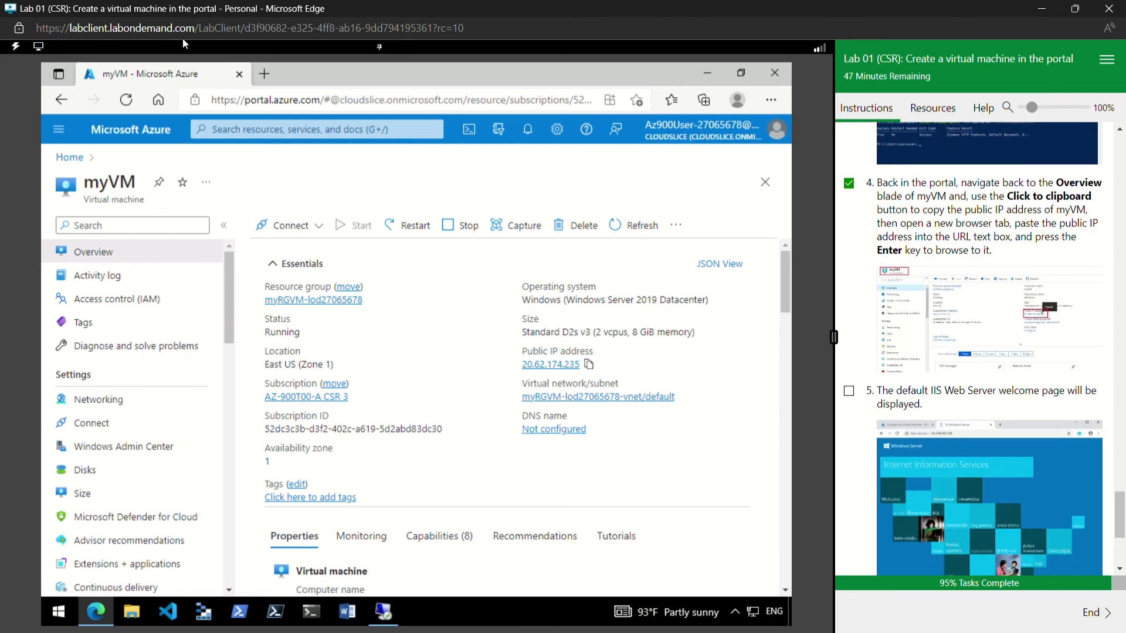
left_click(264, 74)
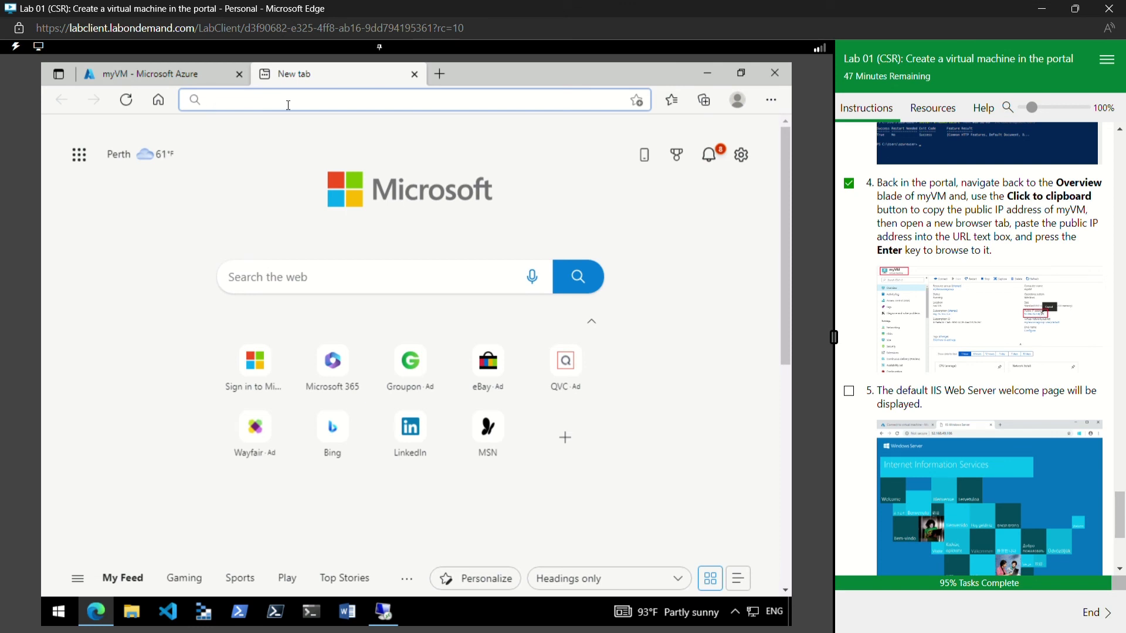
key("ctrl+v")
key("Return")
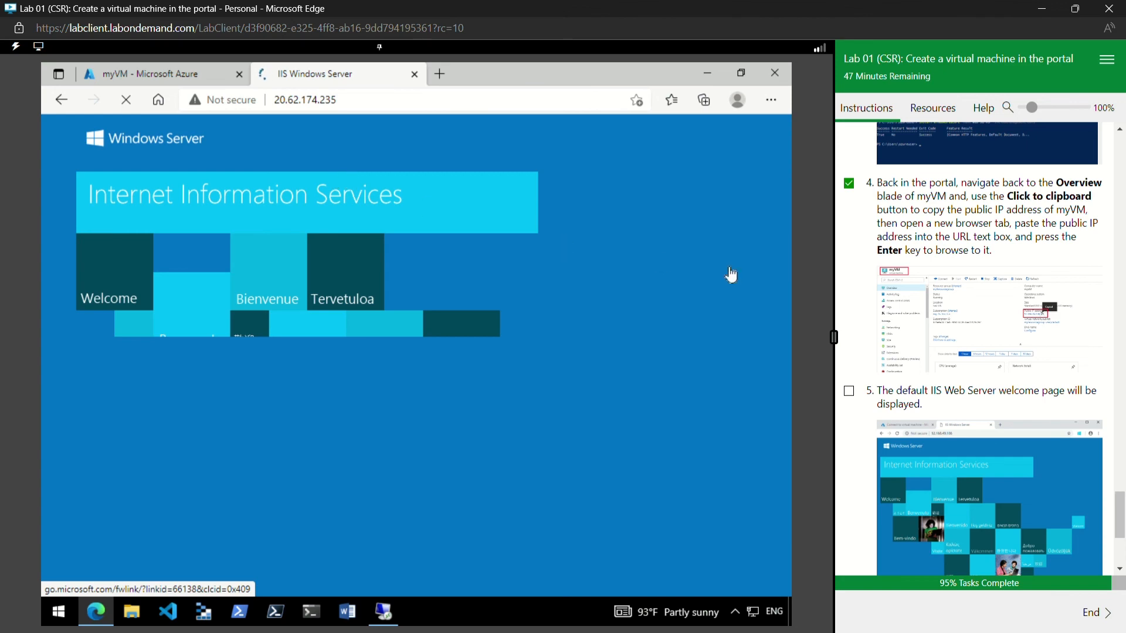
Step: Mark step 5 of Task 3 as complete and read on to the end of the lab instructions
scroll(954, 404, "down", 1)
left_click(850, 324)
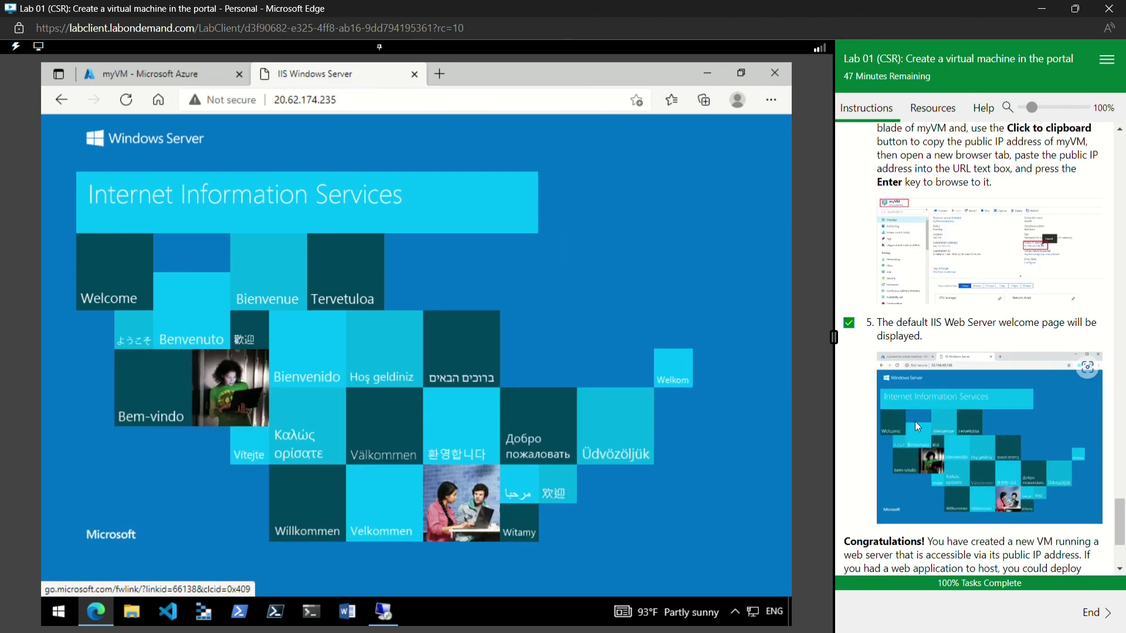
scroll(938, 446, "down", 3)
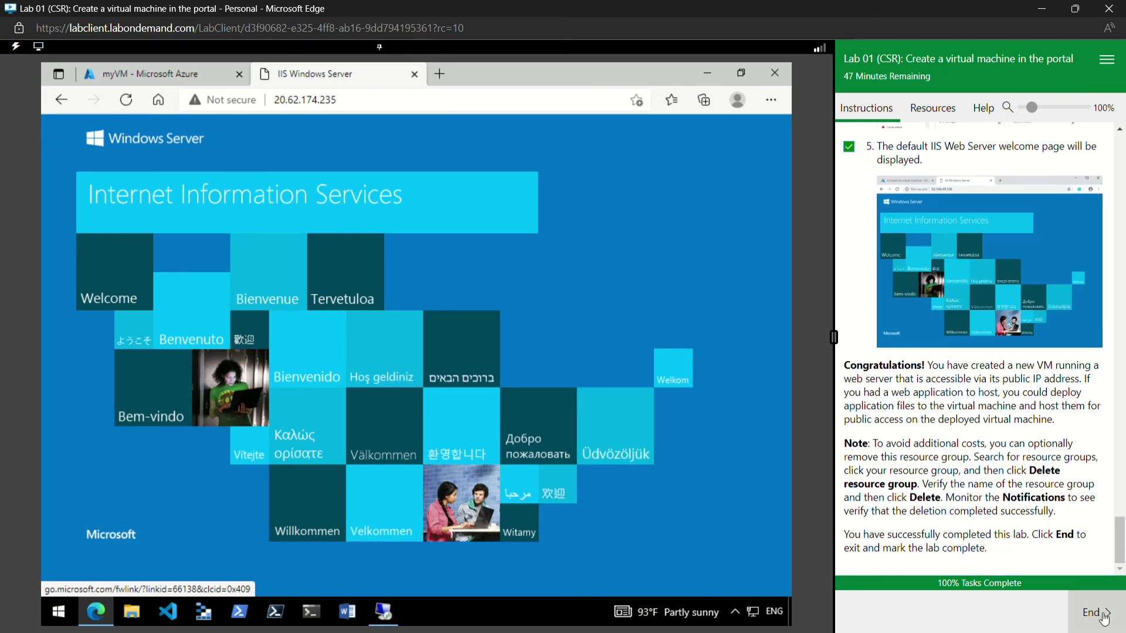